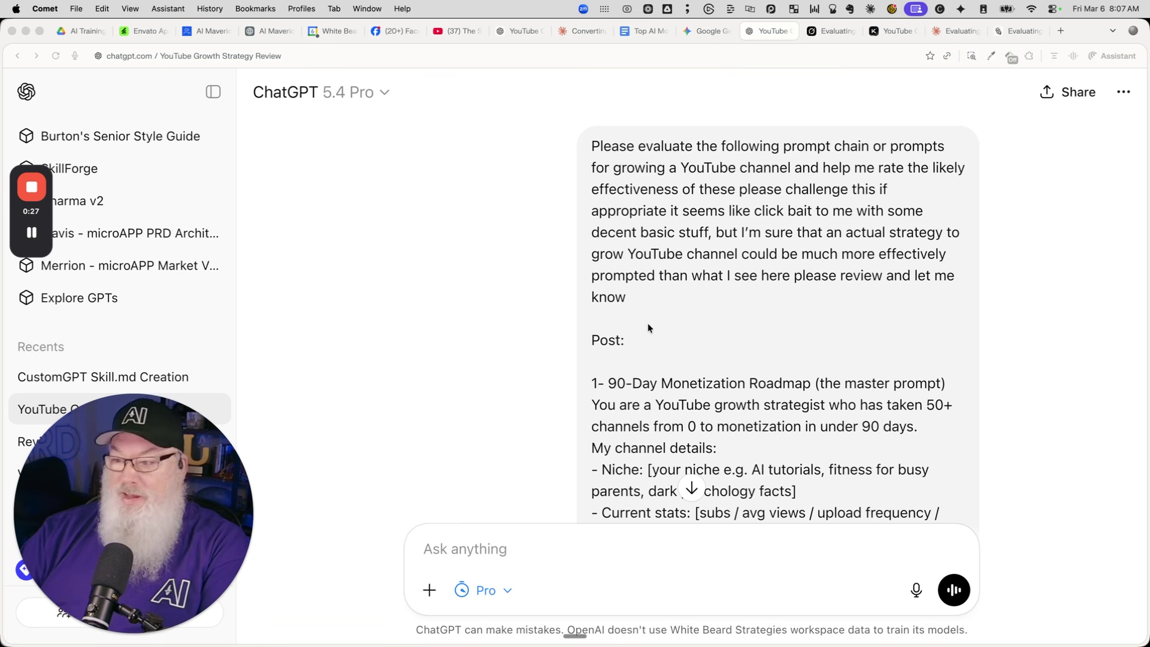
- Read through the evaluation request and the eight YouTube growth prompts pasted into the conversation
scroll(674, 349, "down", 1)
scroll(674, 348, "up", 1)
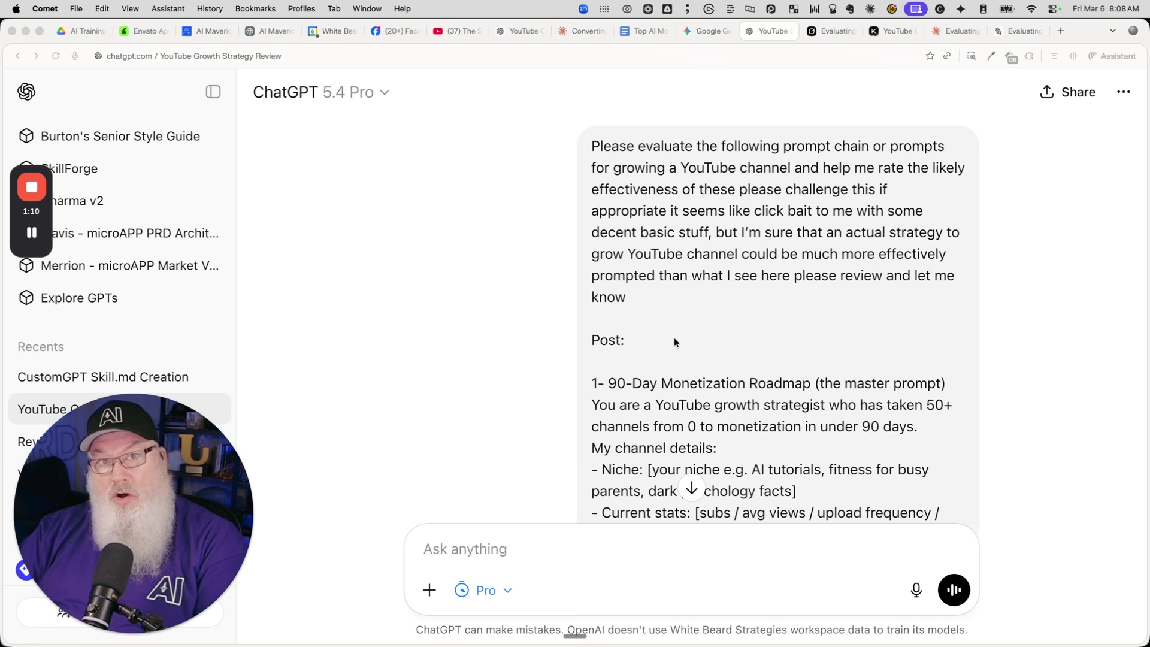
scroll(691, 348, "down", 15)
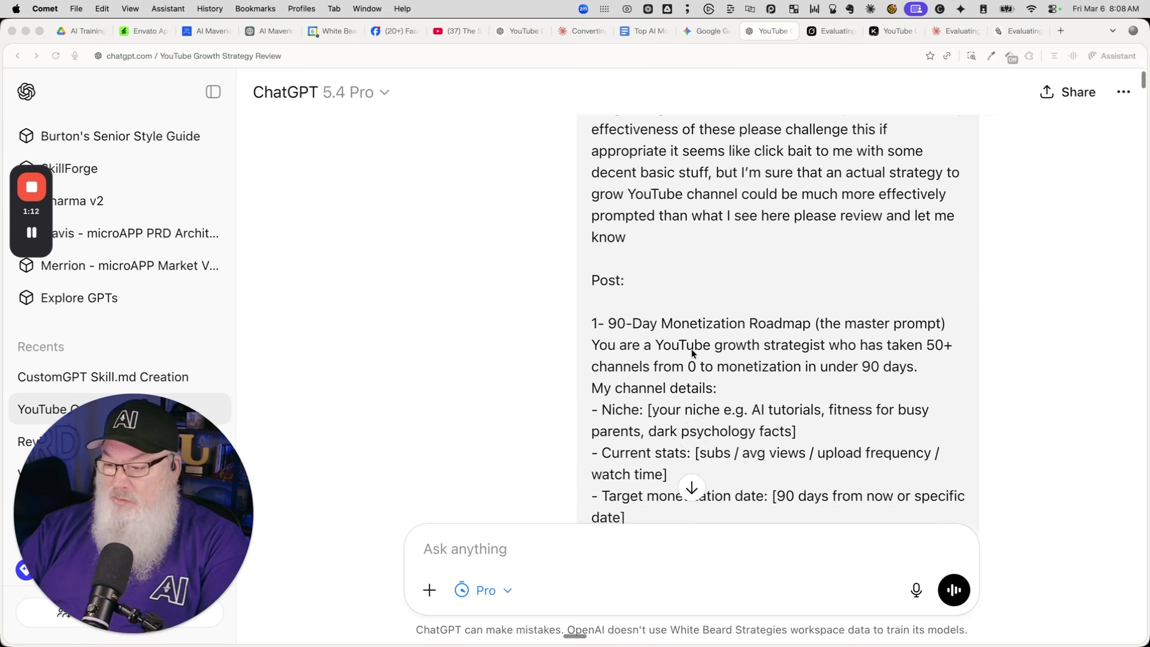
scroll(691, 349, "down", 20)
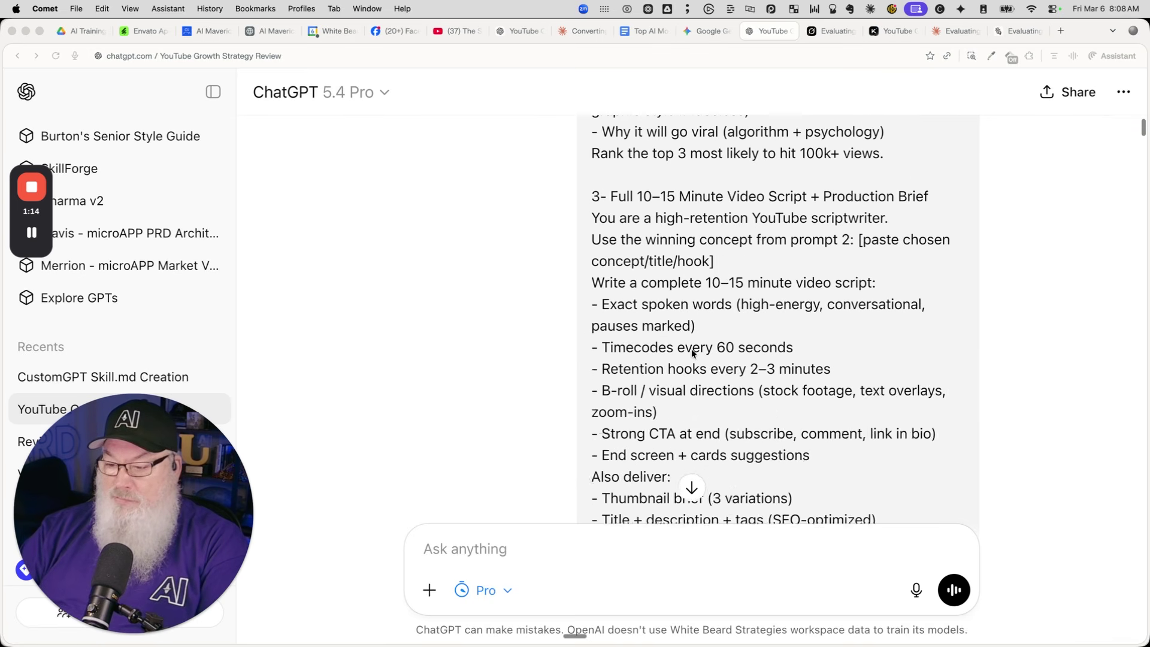
scroll(691, 349, "down", 20)
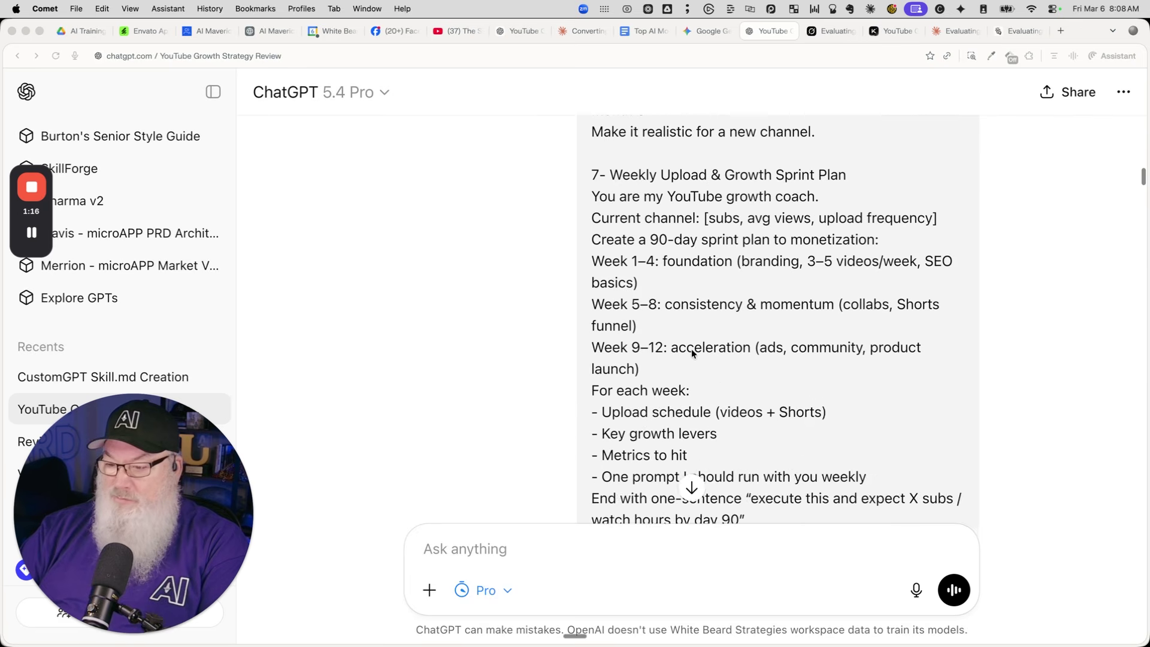
scroll(691, 353, "down", 10)
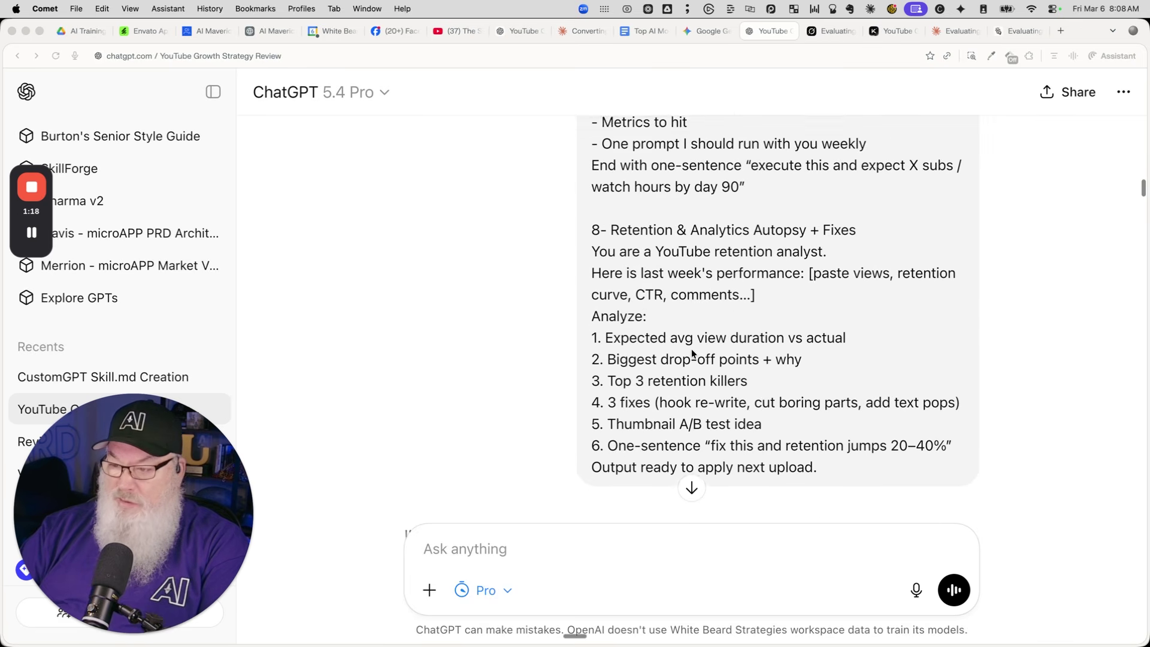
- Review the reply's overall assessment of the prompt bundle and its ratings of each individual prompt
scroll(691, 348, "down", 2)
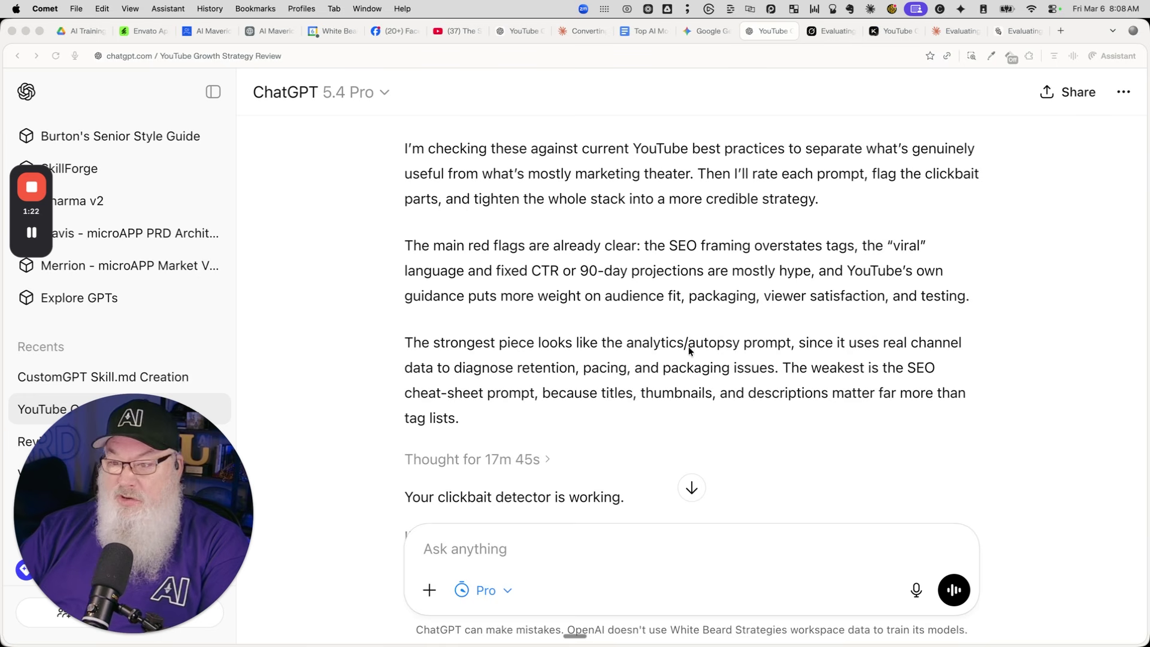
scroll(655, 323, "down", 1)
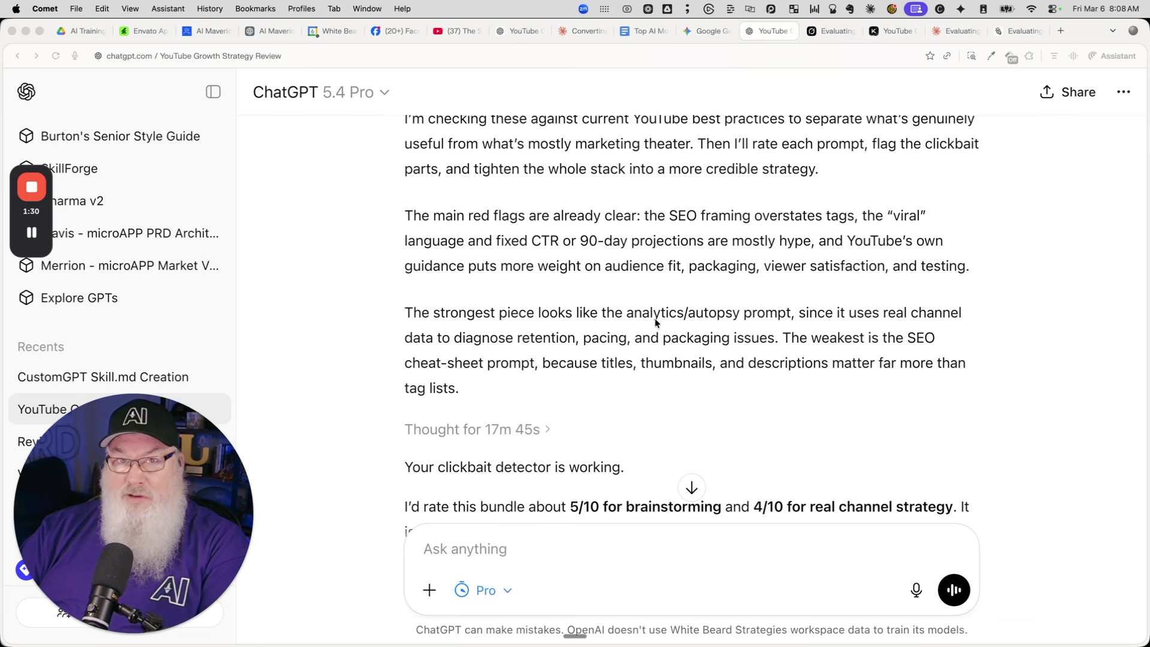
scroll(656, 321, "down", 10)
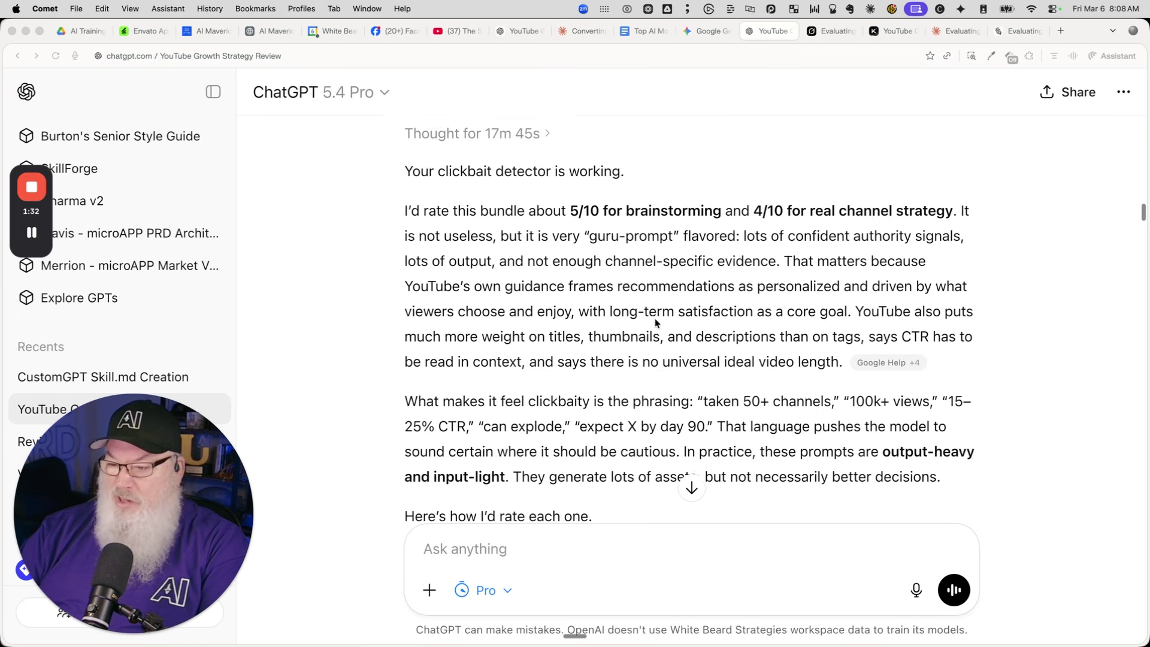
scroll(655, 323, "down", 2)
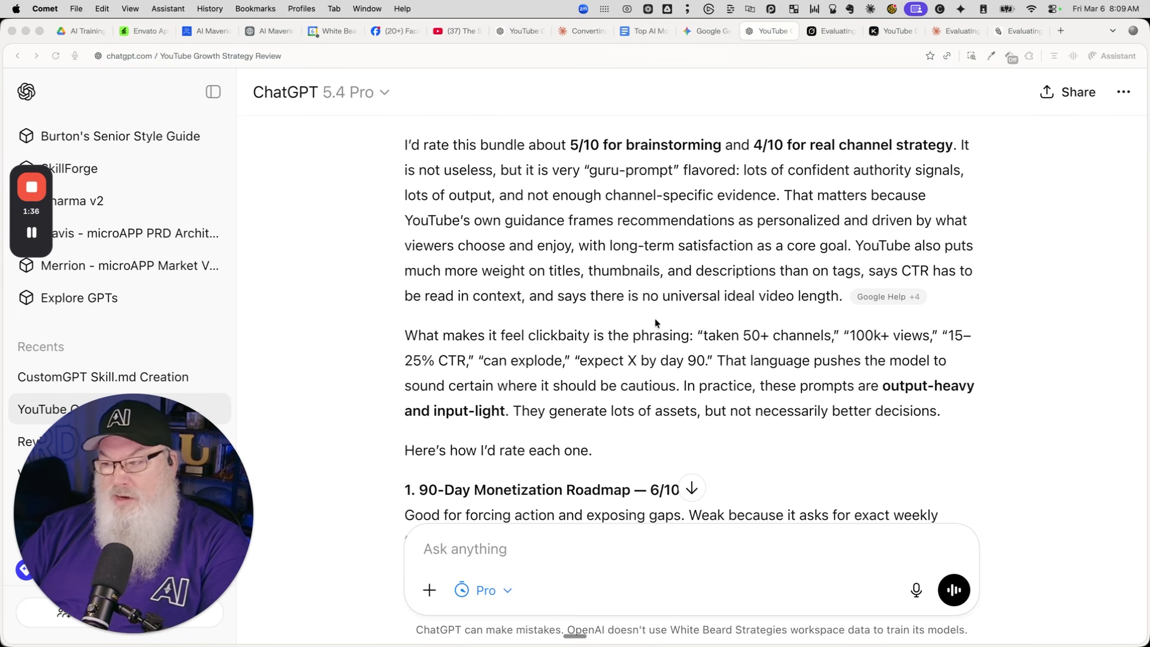
scroll(655, 321, "down", 8)
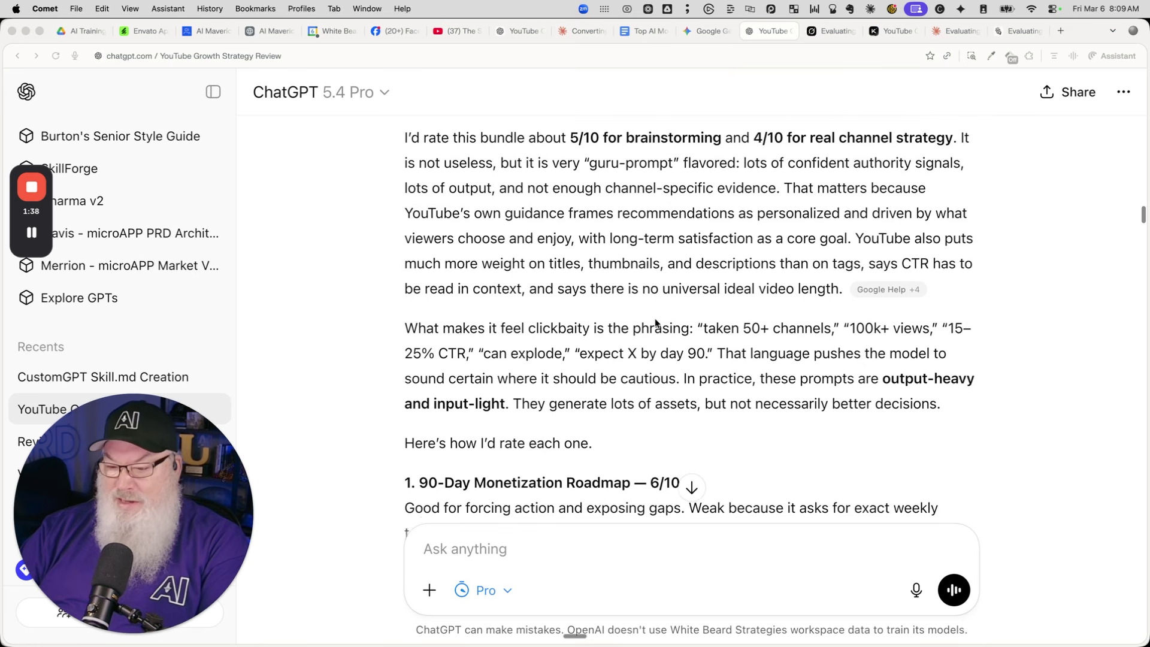
scroll(655, 321, "down", 11)
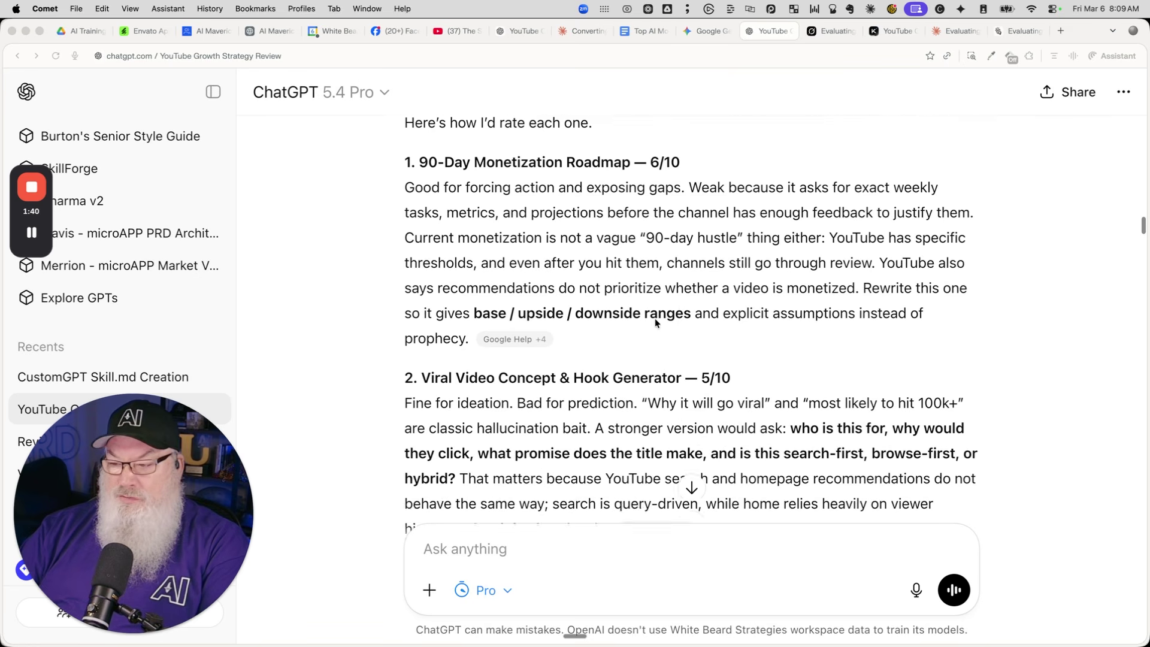
scroll(655, 323, "down", 20)
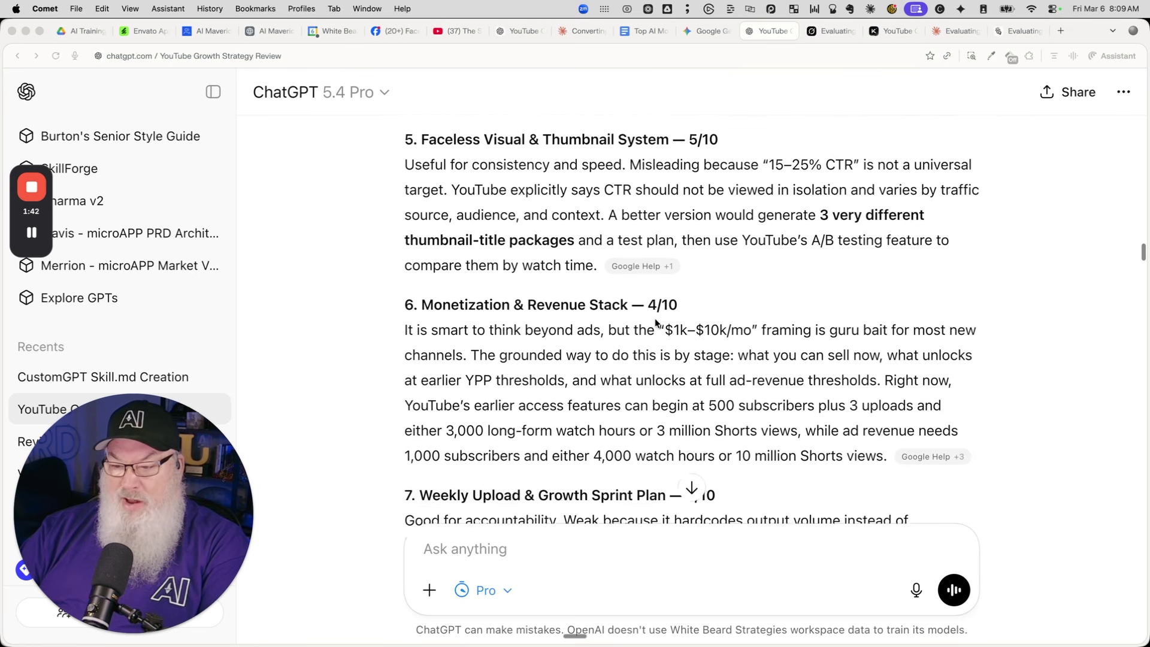
scroll(655, 322, "down", 4)
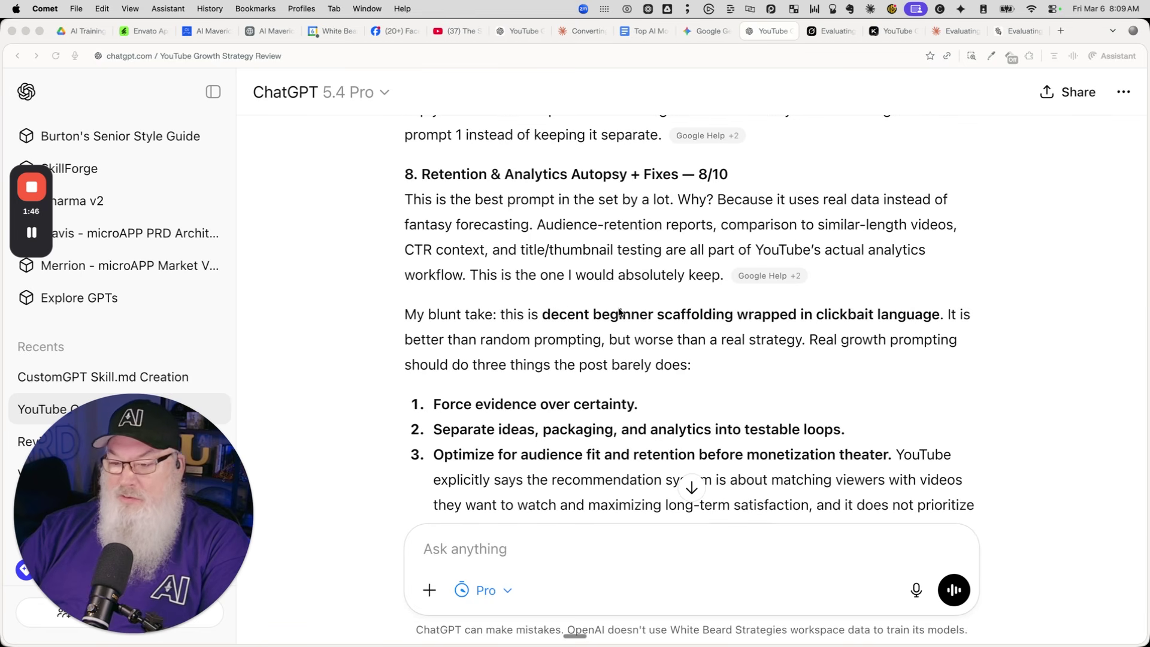
- Examine the reply's blunt take, its suggested stronger prompt chain and the clean verdict that closes it
scroll(619, 311, "down", 2)
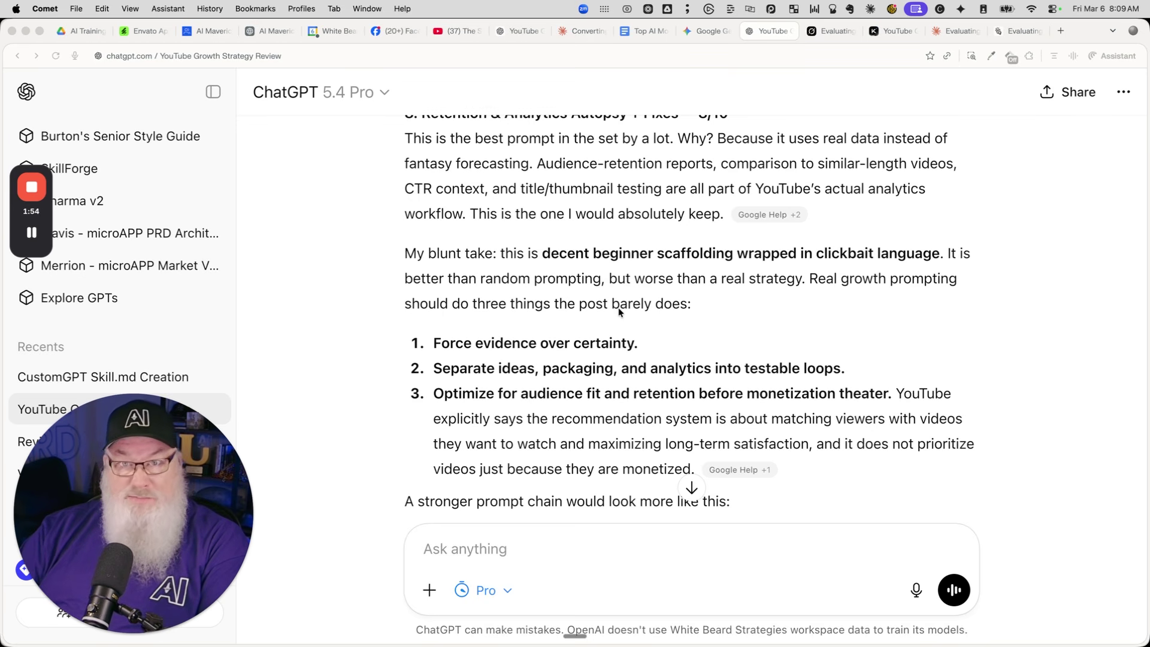
scroll(618, 307, "down", 2)
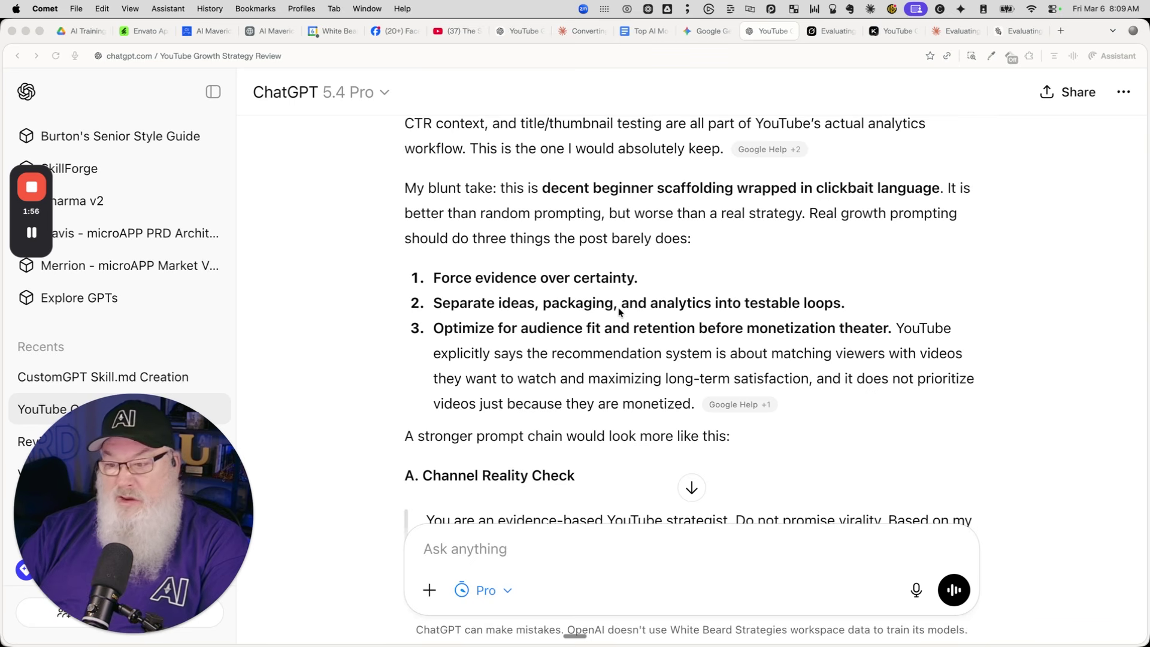
scroll(618, 307, "down", 10)
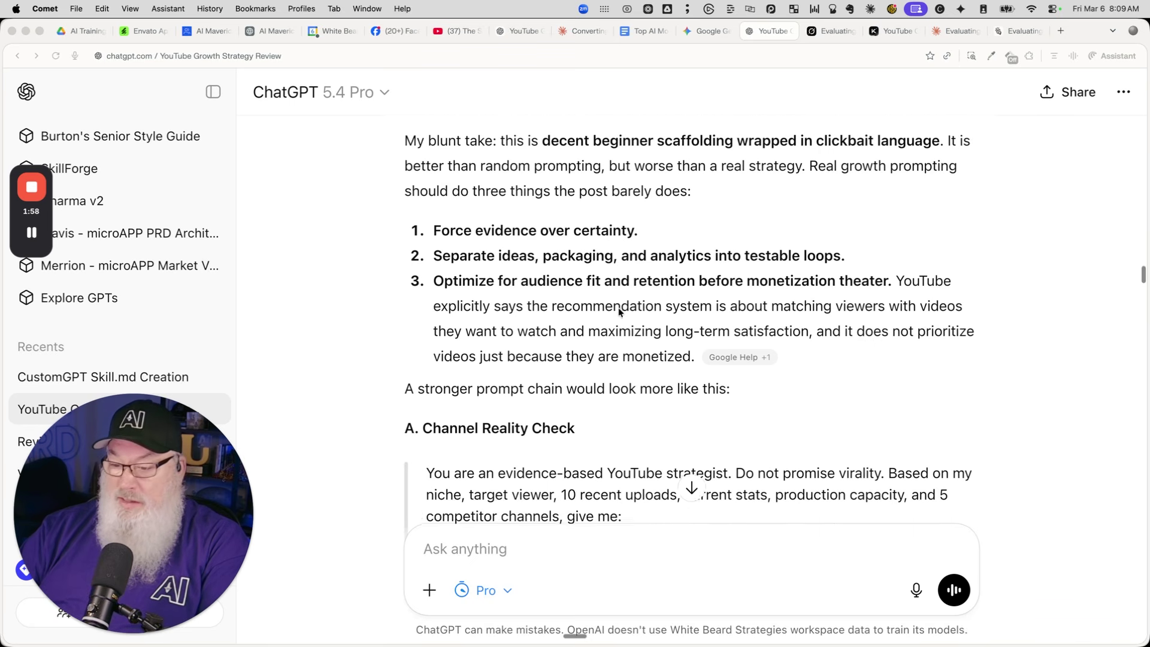
scroll(618, 307, "down", 12)
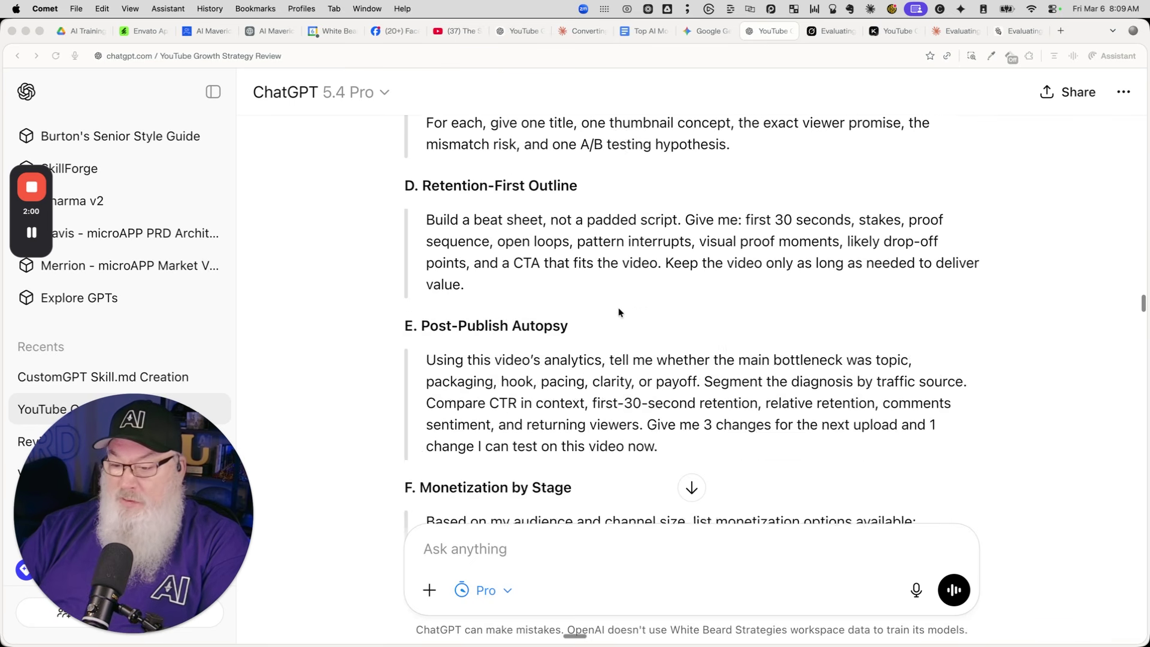
scroll(618, 308, "down", 3)
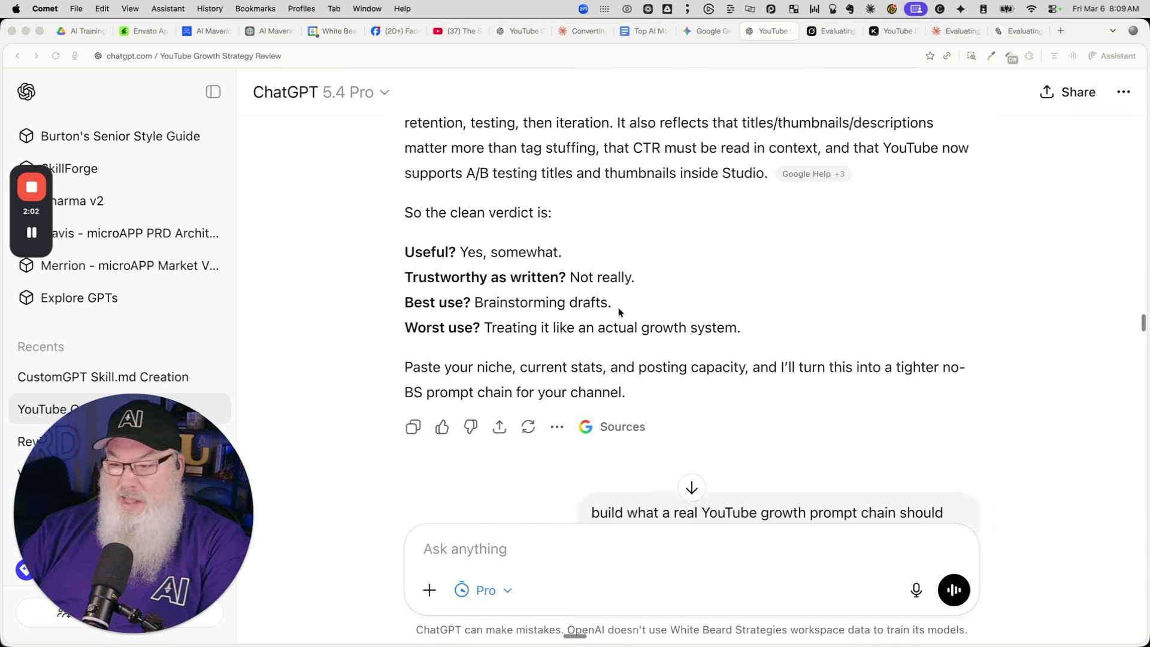
scroll(618, 307, "up", 2)
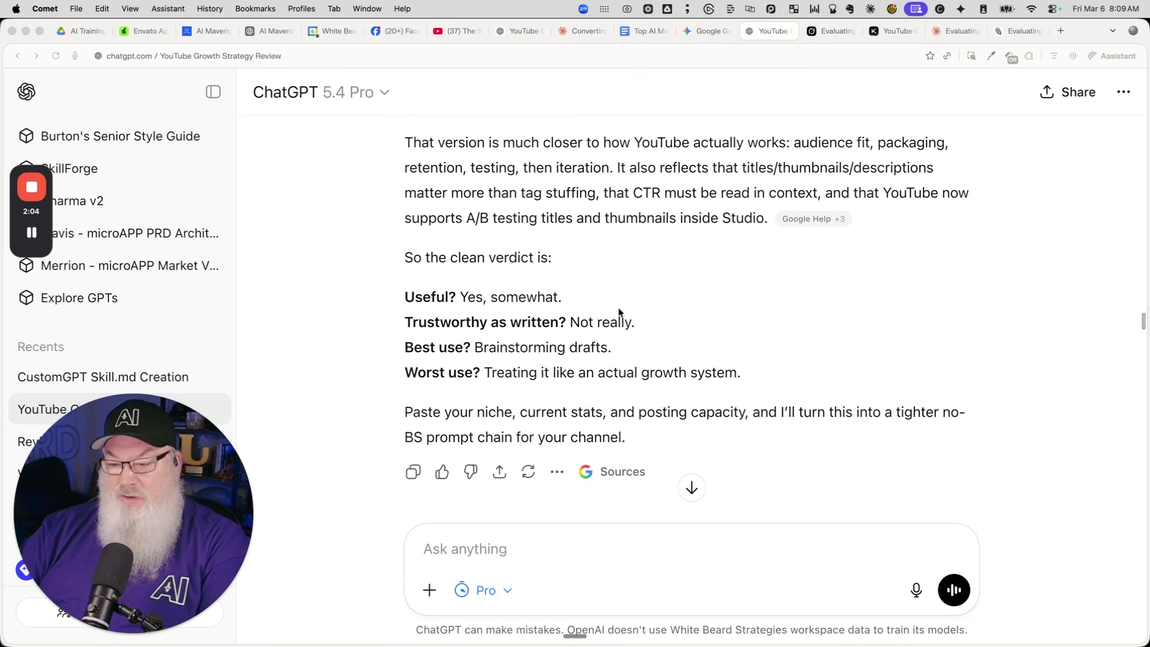
scroll(620, 312, "up", 1)
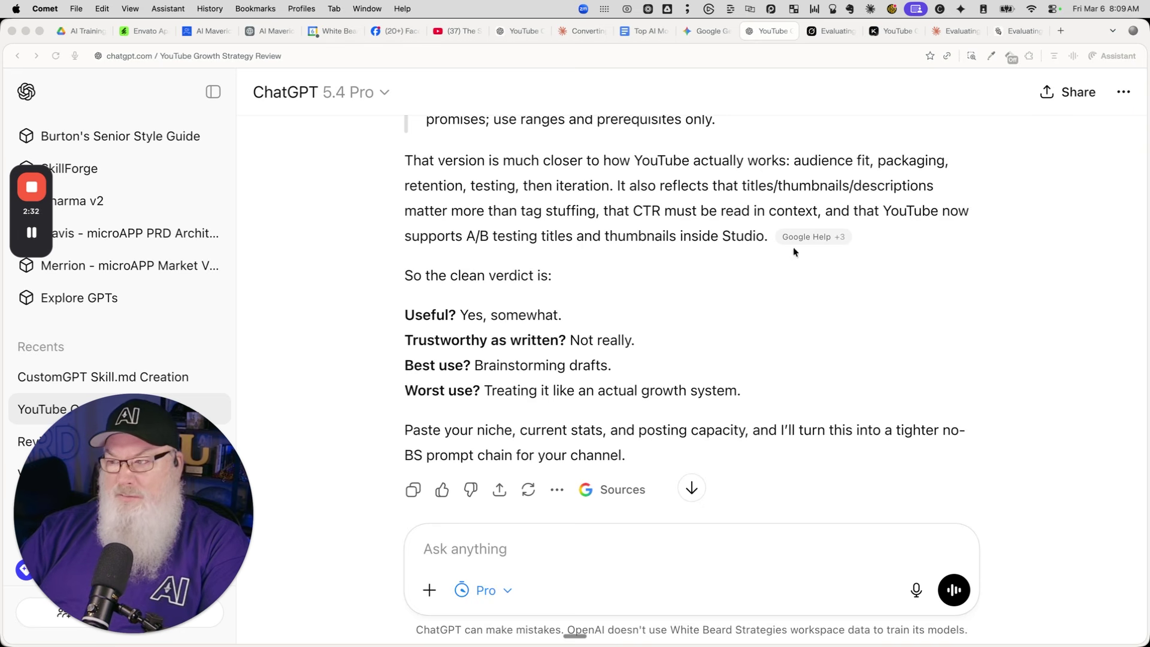
- Switch to the Claude conversation evaluating the YouTube growth prompts, expand the full request and move past it to Claude's assessment
left_click(952, 31)
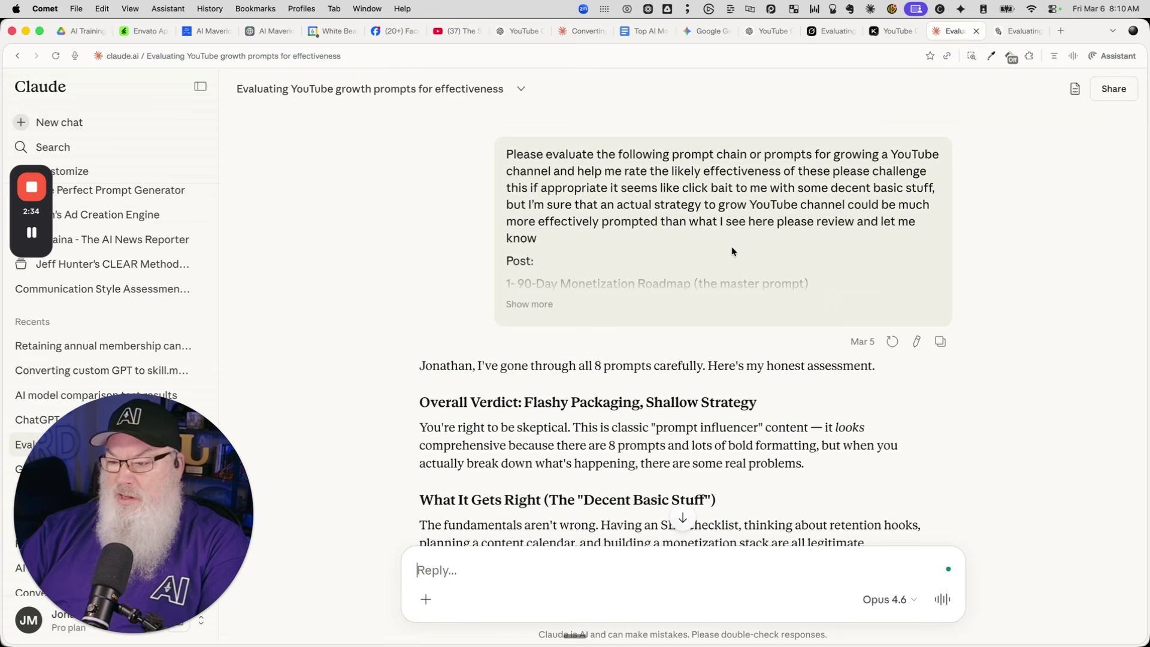
left_click(549, 305)
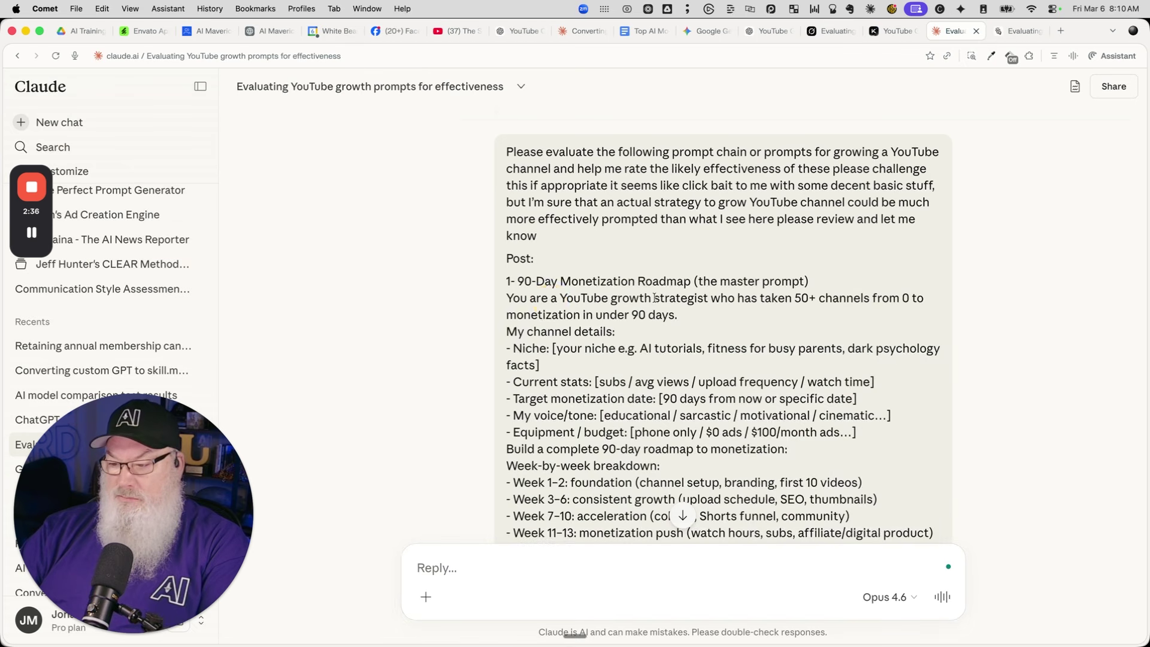
scroll(654, 298, "down", 20)
scroll(654, 298, "up", 7)
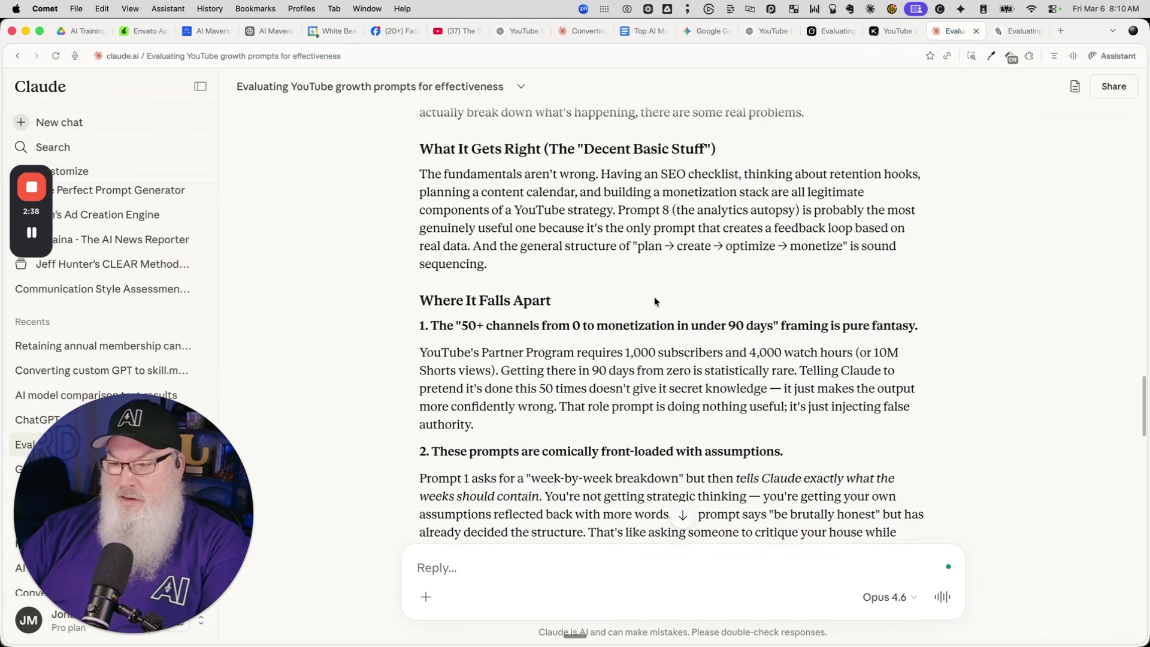
- Read Claude's critique through to the Bottom Line section and highlight its closing offer to build a real YouTube growth prompt chain
scroll(654, 298, "down", 3)
scroll(654, 296, "down", 5)
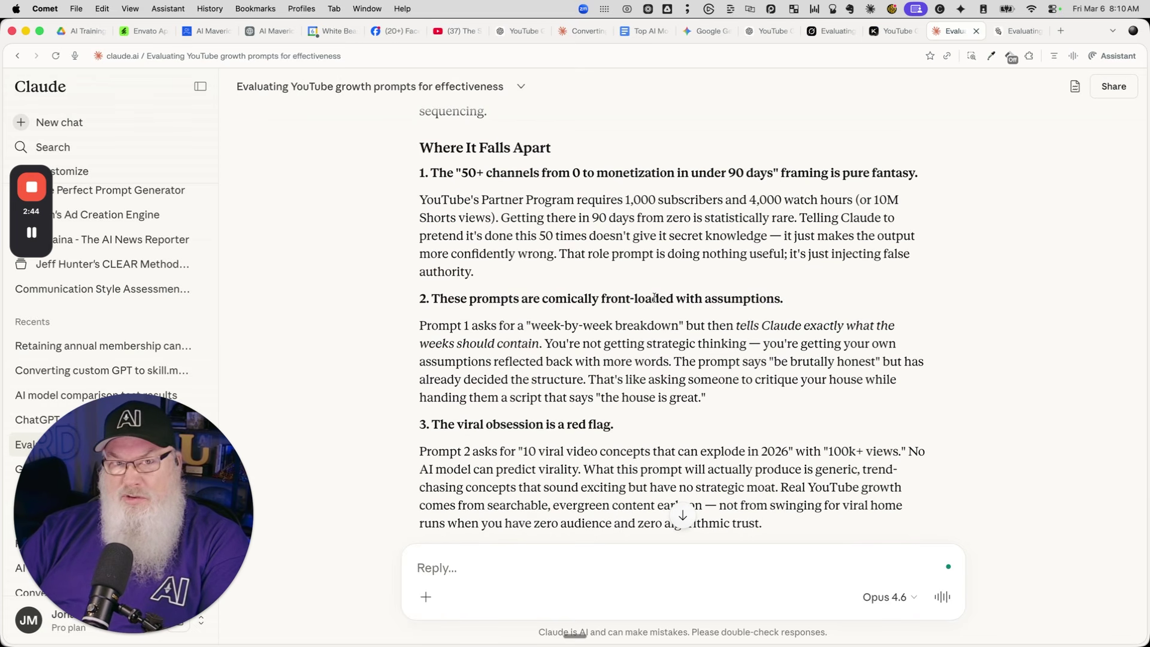
scroll(654, 297, "down", 6)
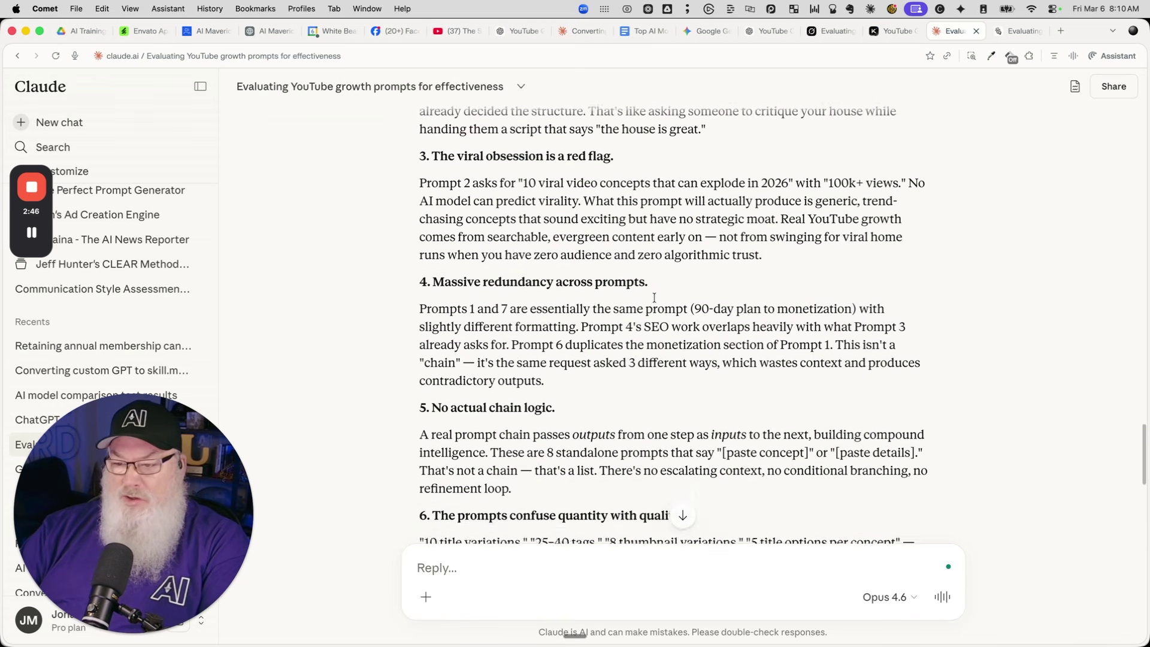
scroll(654, 298, "down", 8)
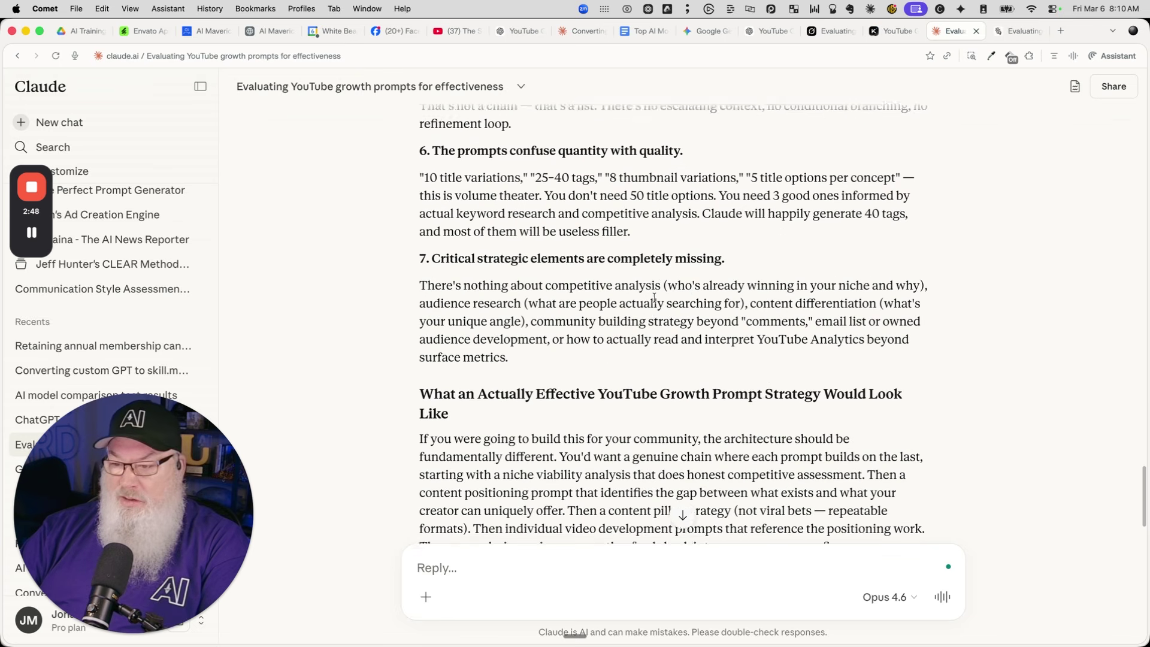
scroll(654, 298, "down", 9)
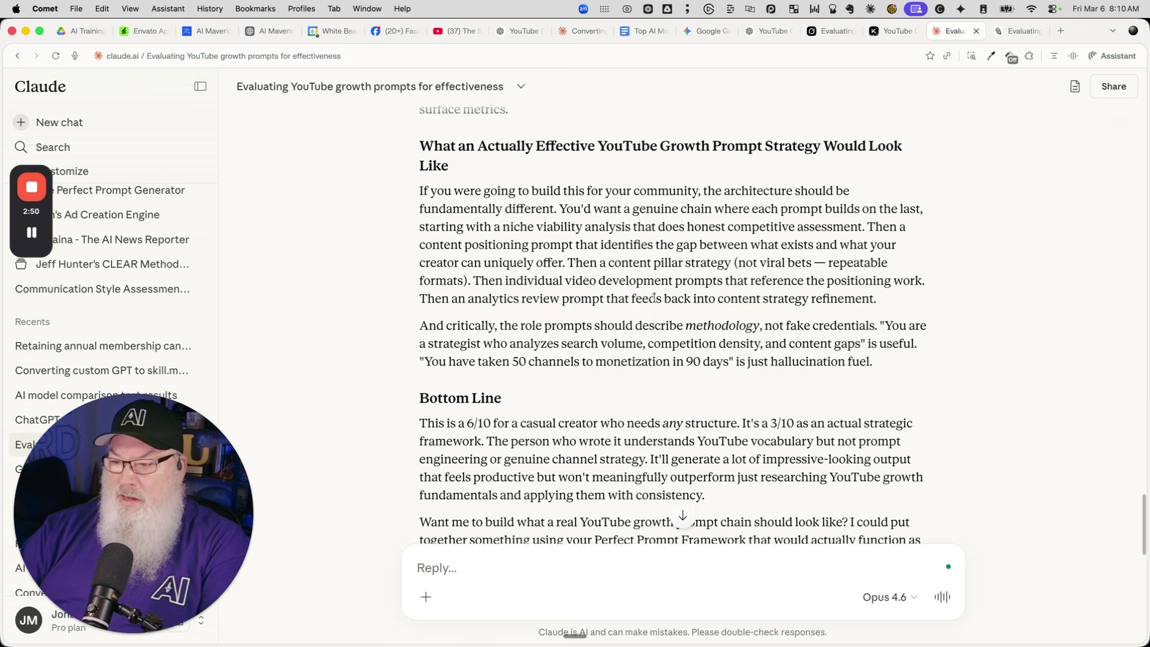
scroll(654, 297, "up", 2)
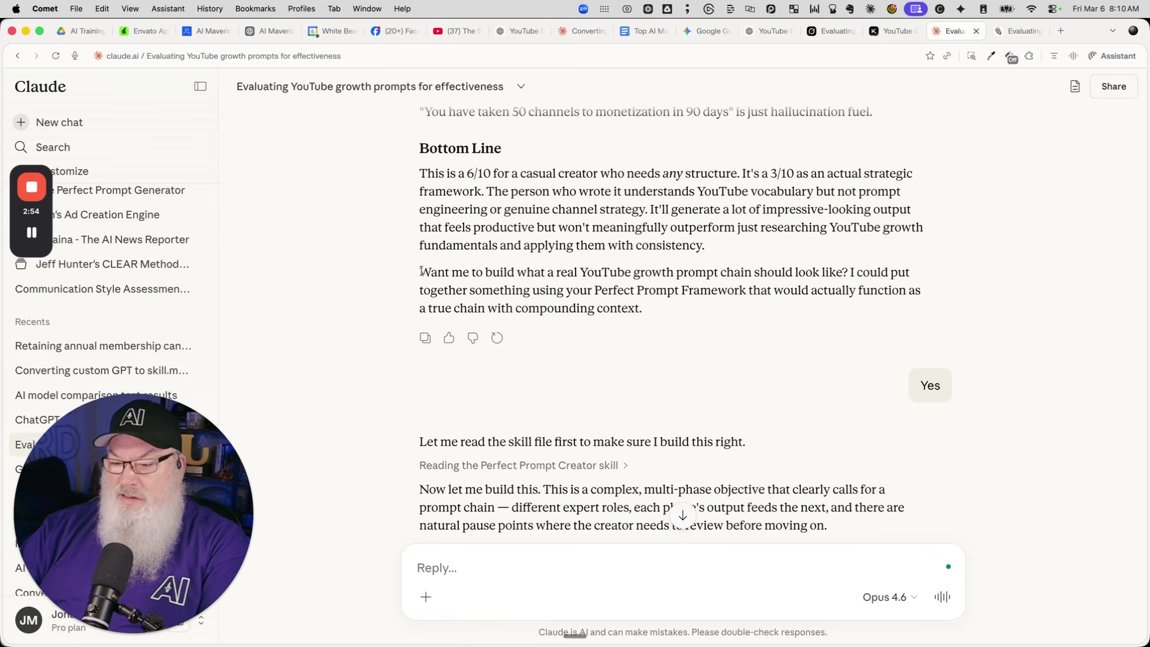
left_click_drag(419, 270, 660, 300)
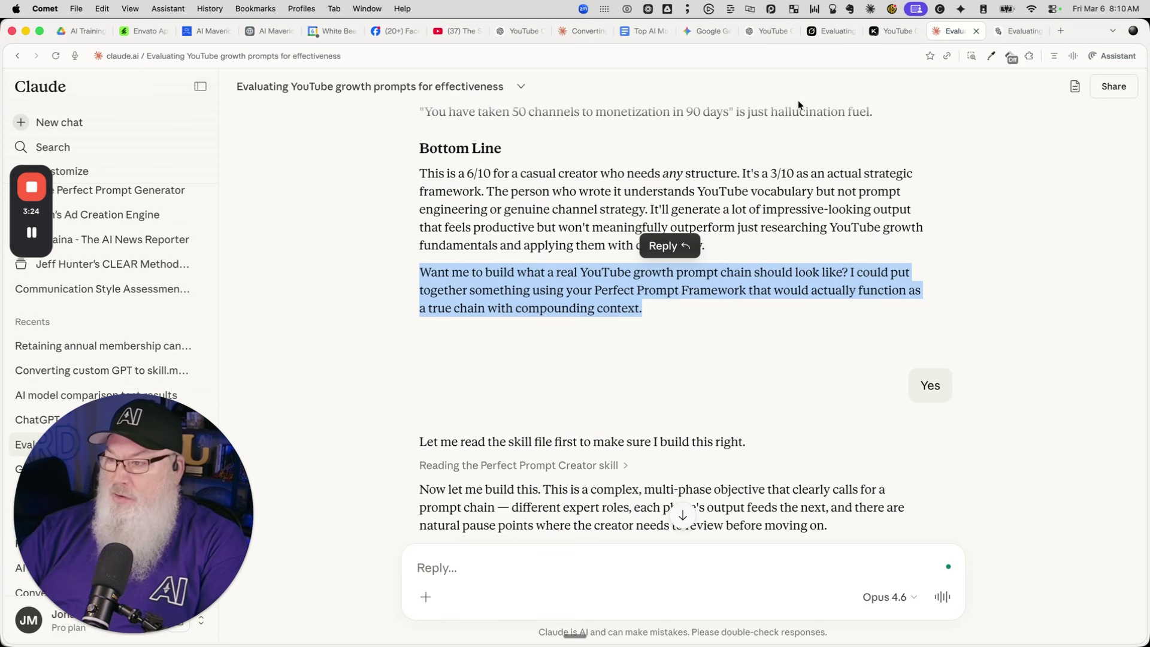
- Switch to the Gemini conversation on prompt chain effectiveness, return to its first message and expand the full evaluation request
left_click(701, 31)
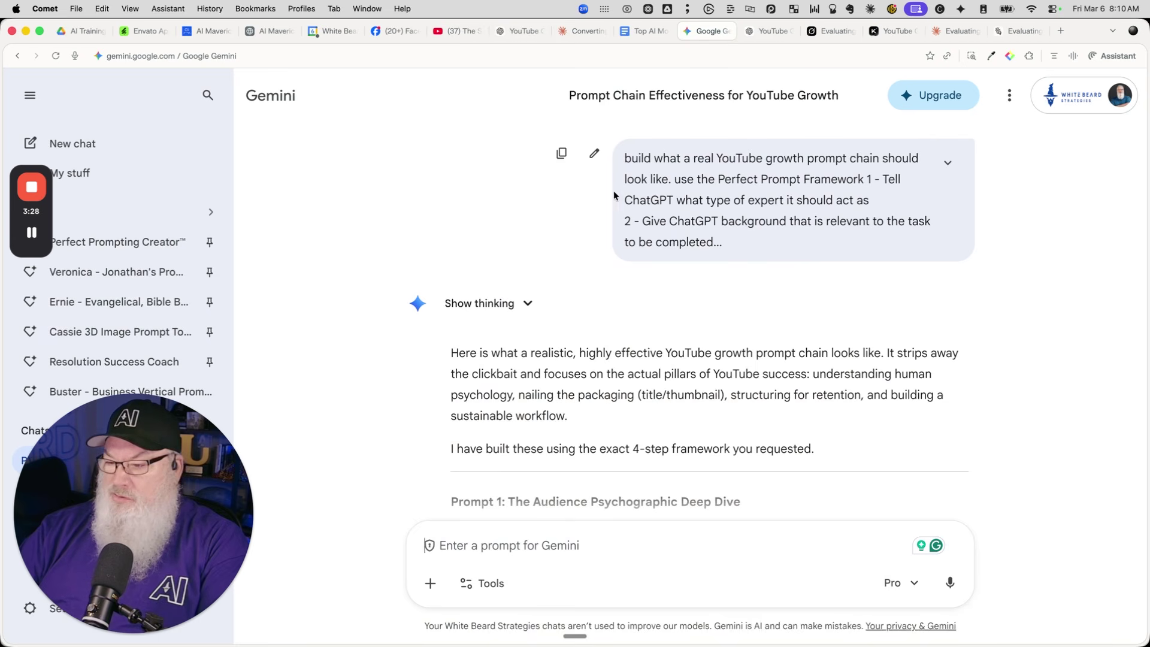
scroll(603, 173, "down", 1)
scroll(838, 210, "up", 3)
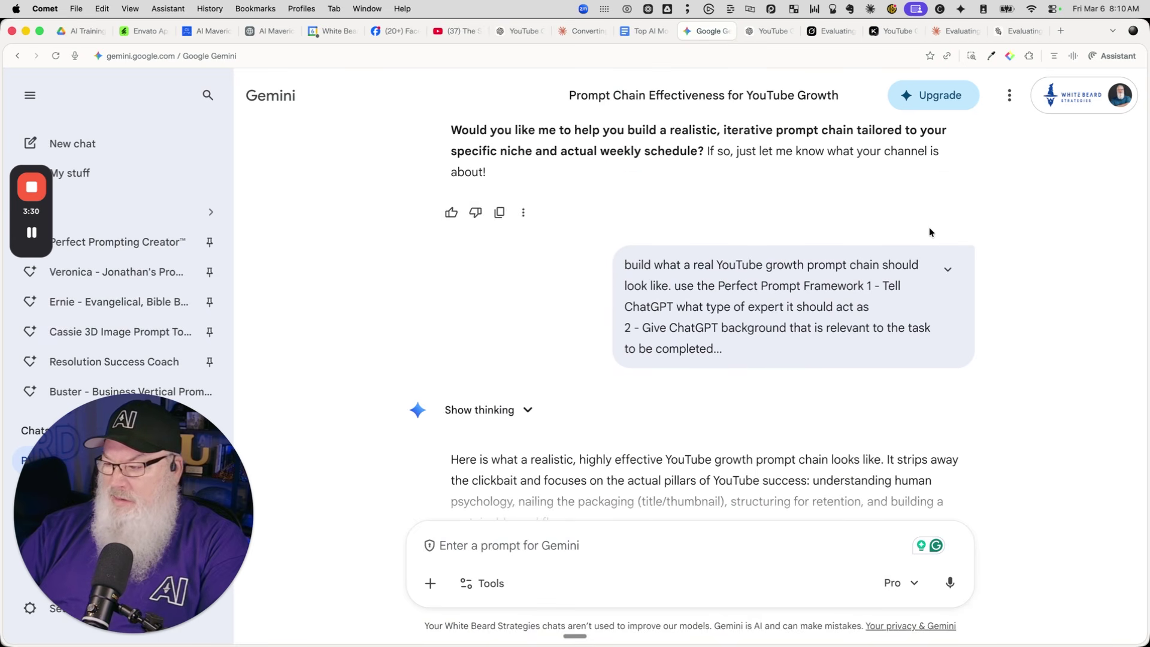
scroll(947, 272, "up", 10)
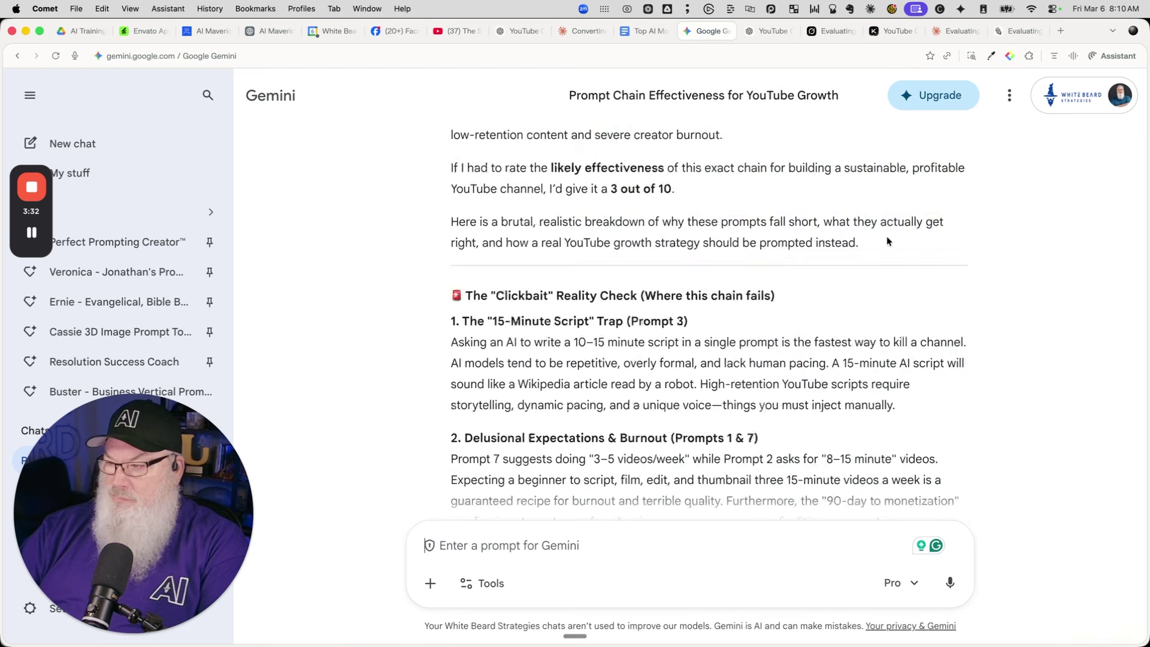
left_click(948, 163)
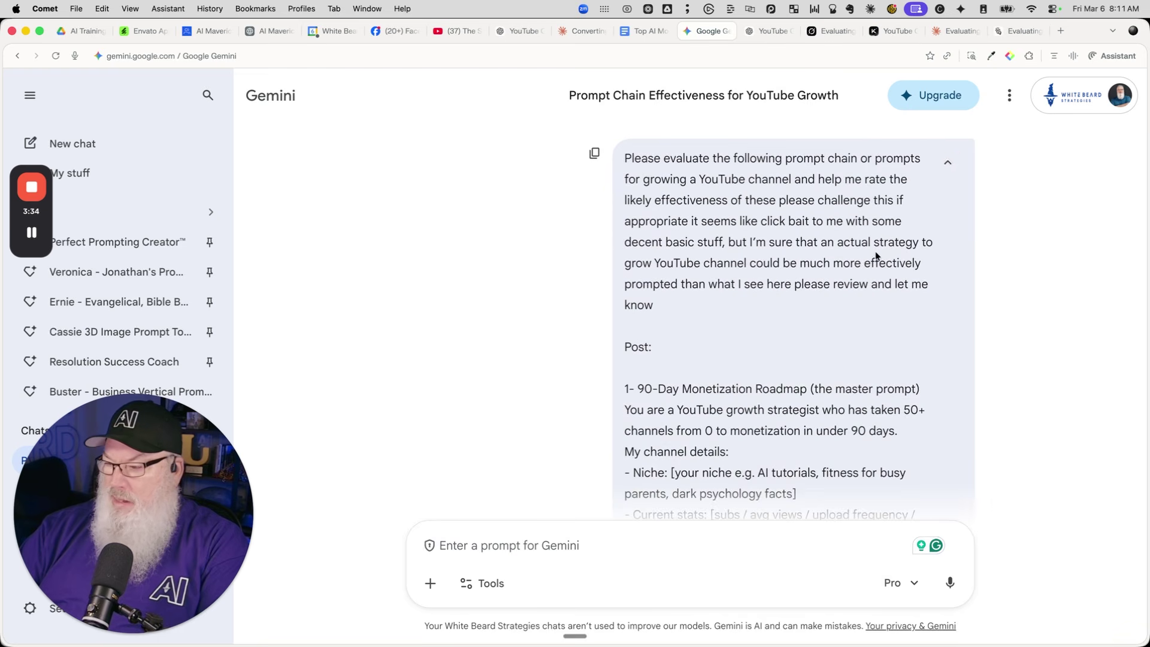
- Read Gemini's critique through its recommended prompting strategy and highlight the closing offer to build a realistic, iterative prompt chain
scroll(868, 252, "down", 10)
scroll(870, 256, "down", 20)
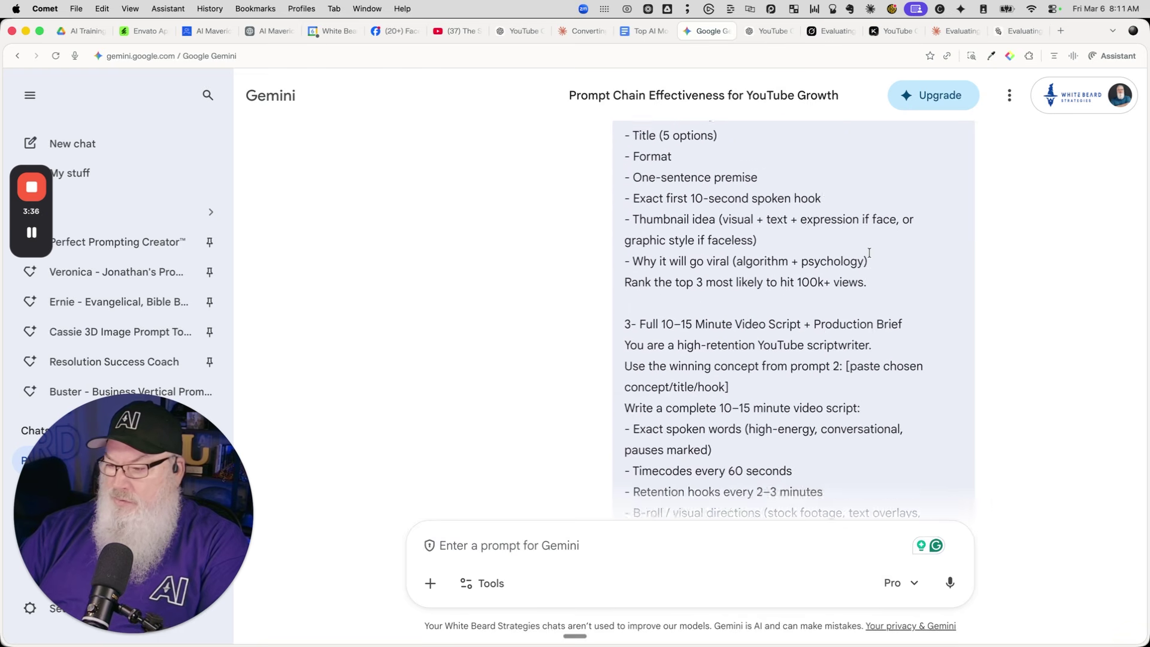
scroll(869, 255, "down", 20)
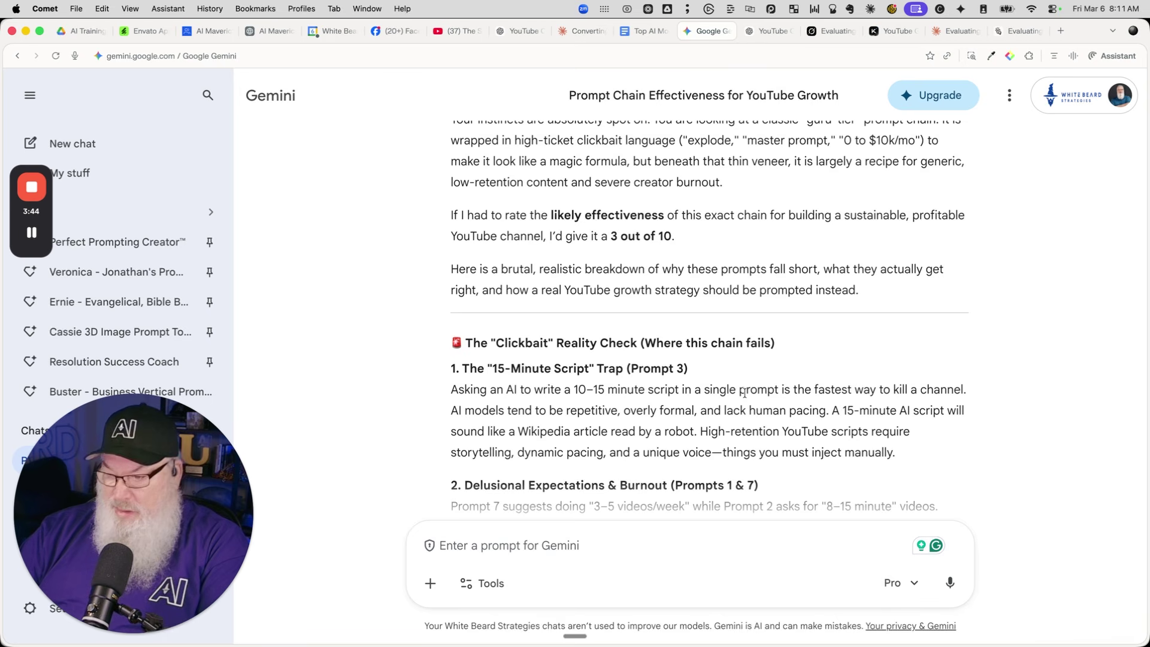
scroll(744, 393, "down", 15)
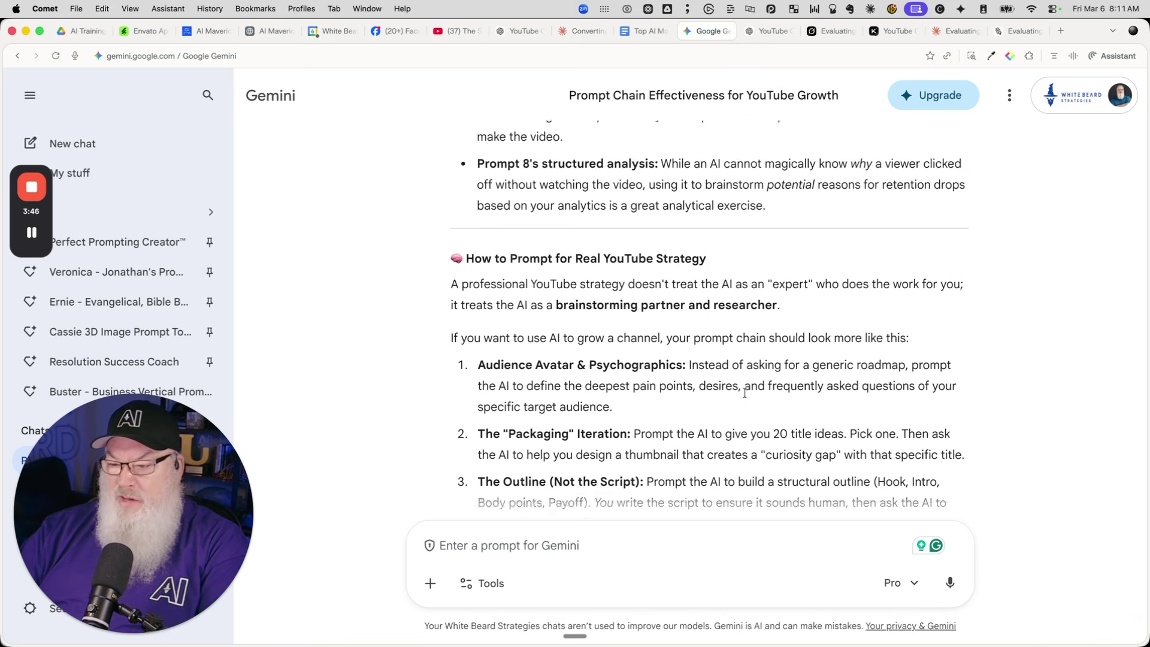
scroll(745, 392, "down", 10)
scroll(745, 392, "up", 5)
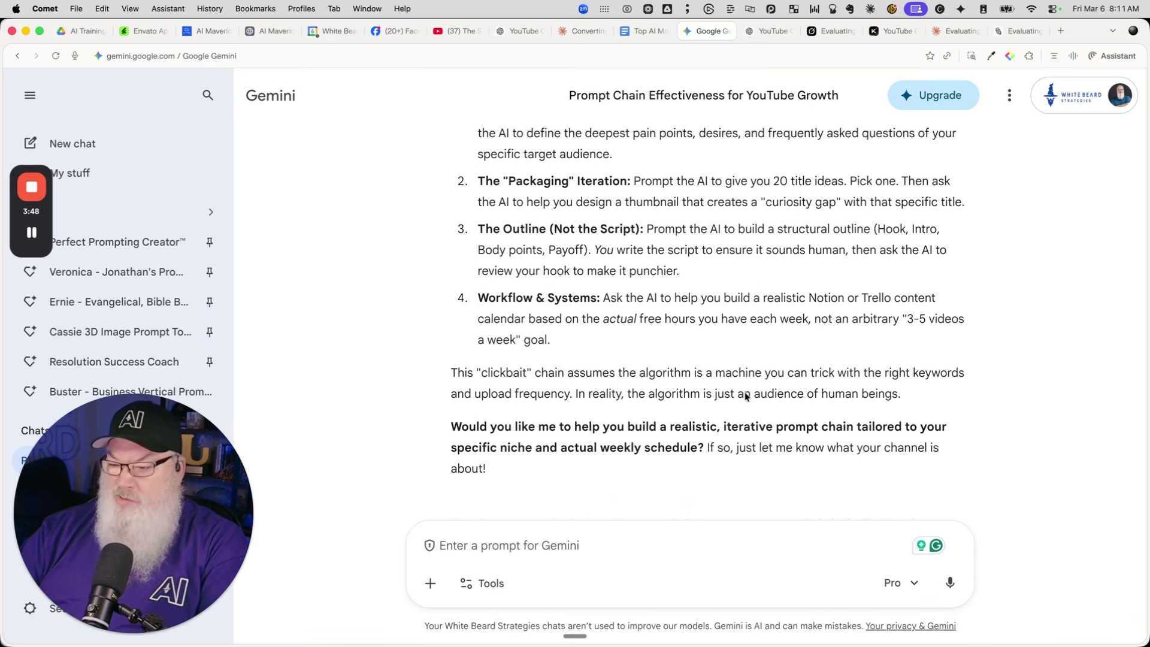
scroll(746, 395, "up", 2)
scroll(746, 396, "down", 2)
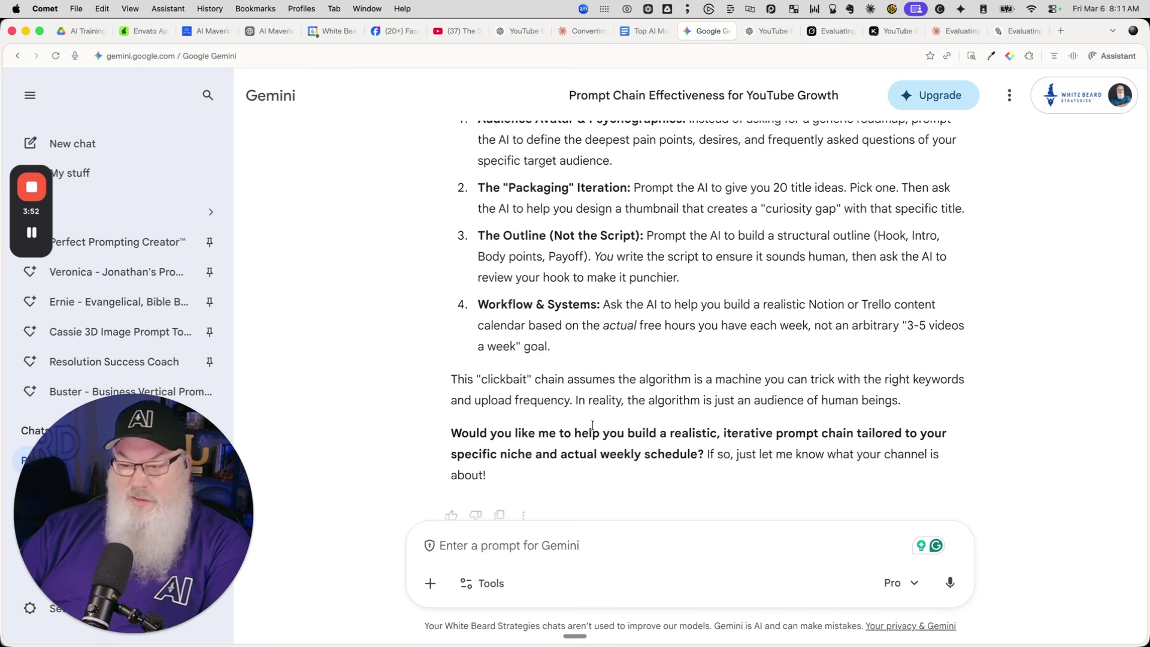
left_click_drag(450, 433, 550, 473)
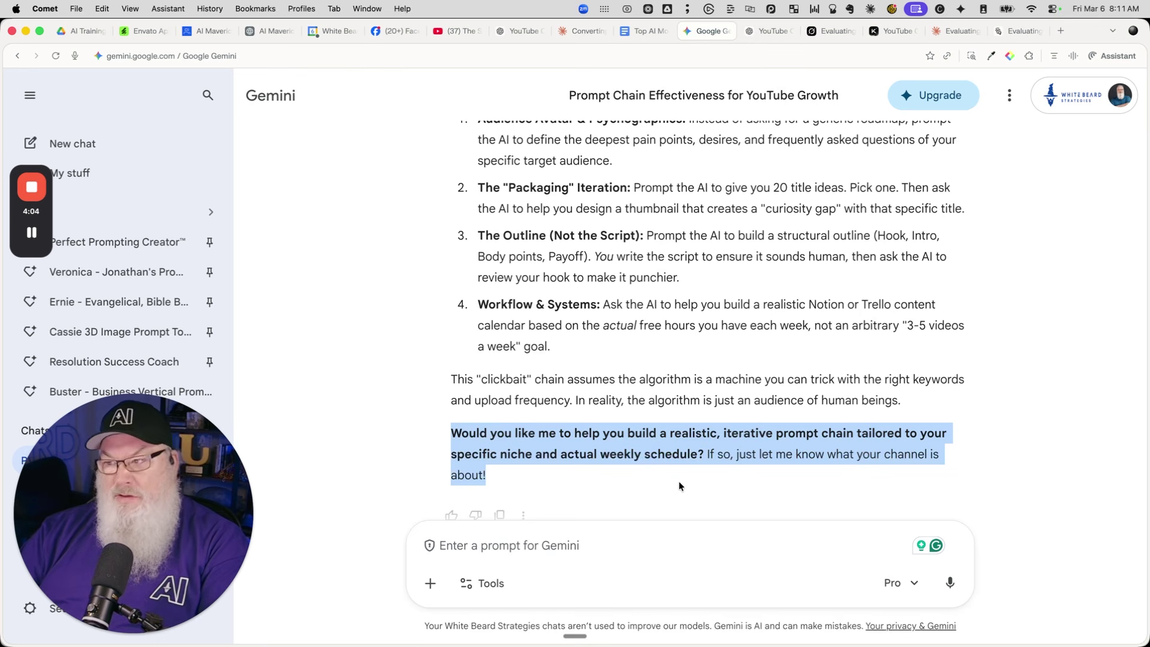
- Switch to the Grok conversation on the YouTube growth prompt chain and read its strengths, weaknesses, effectiveness rating and suggested prompting approach
left_click(767, 31)
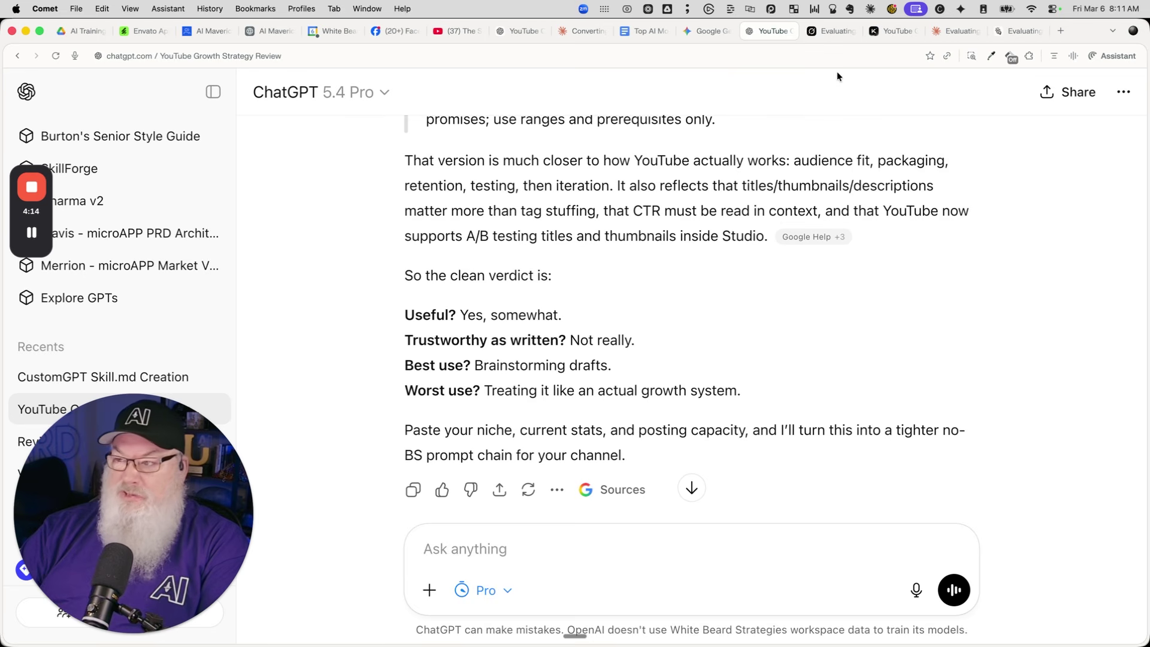
left_click(833, 32)
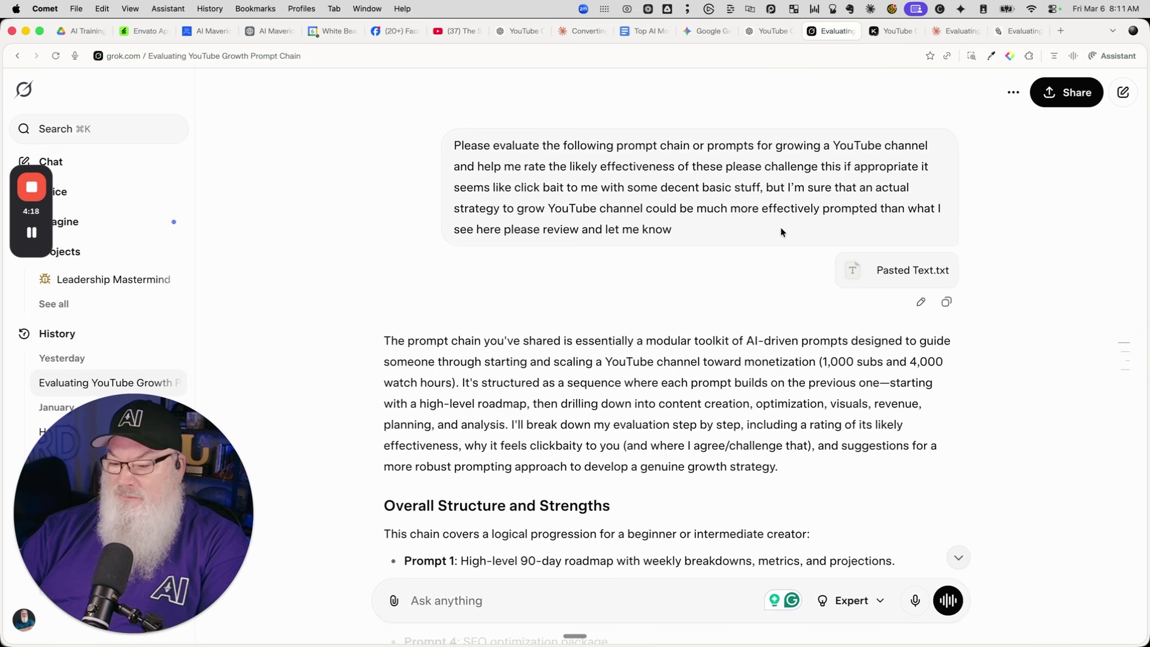
scroll(781, 228, "down", 10)
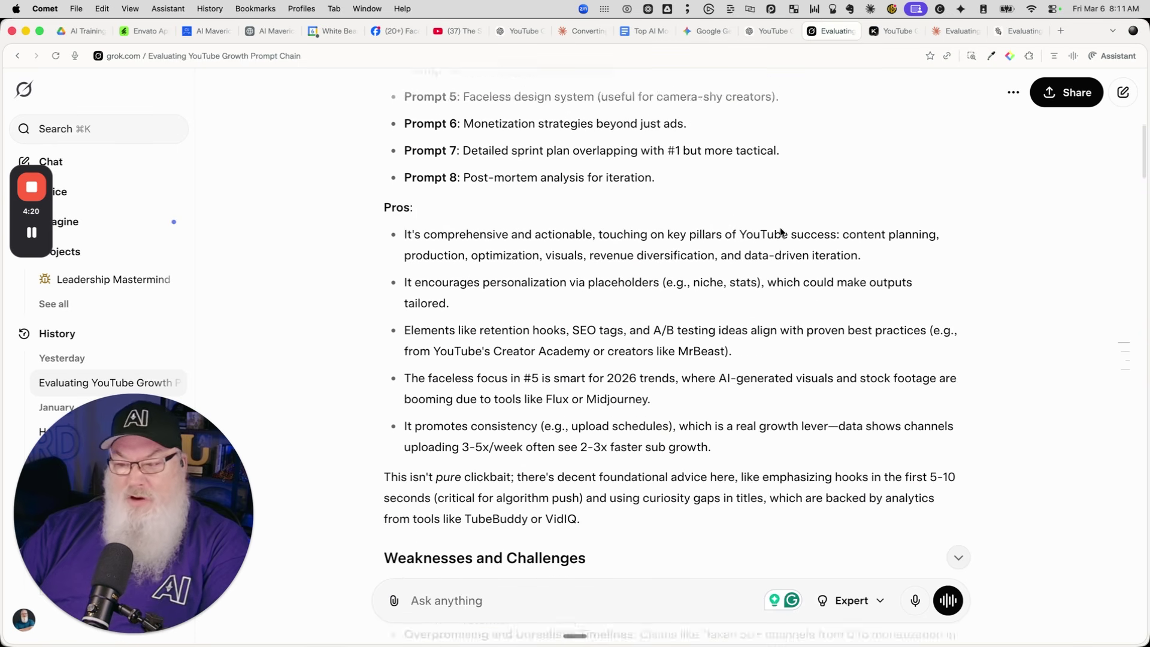
scroll(780, 232, "down", 5)
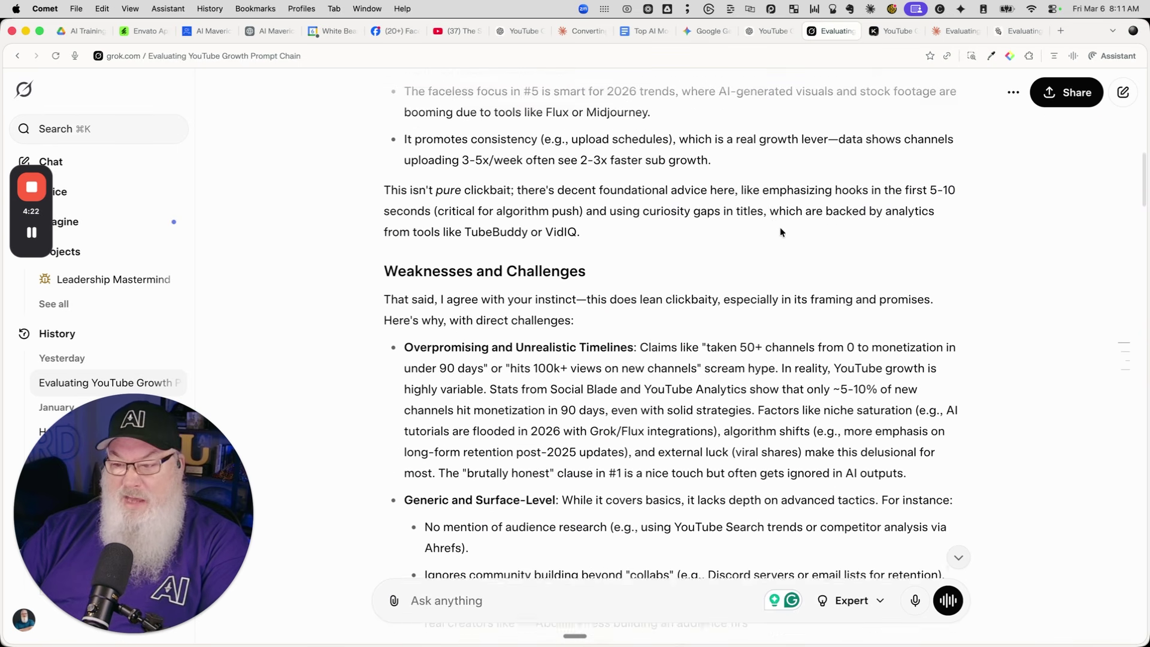
scroll(780, 233, "down", 11)
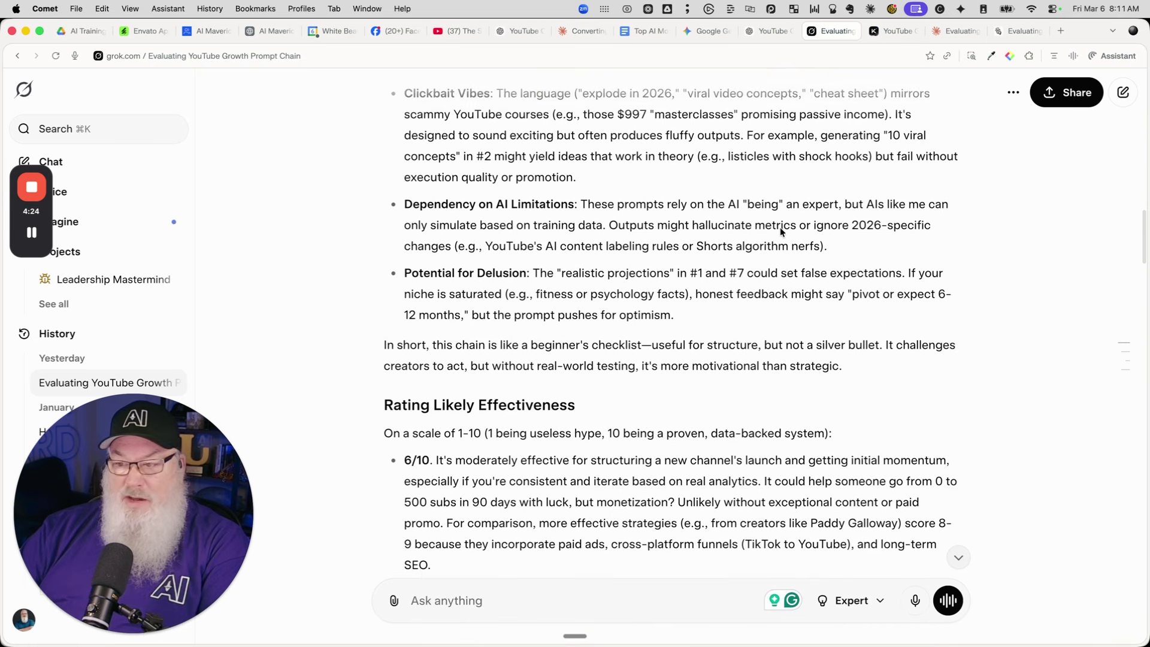
scroll(780, 231, "down", 8)
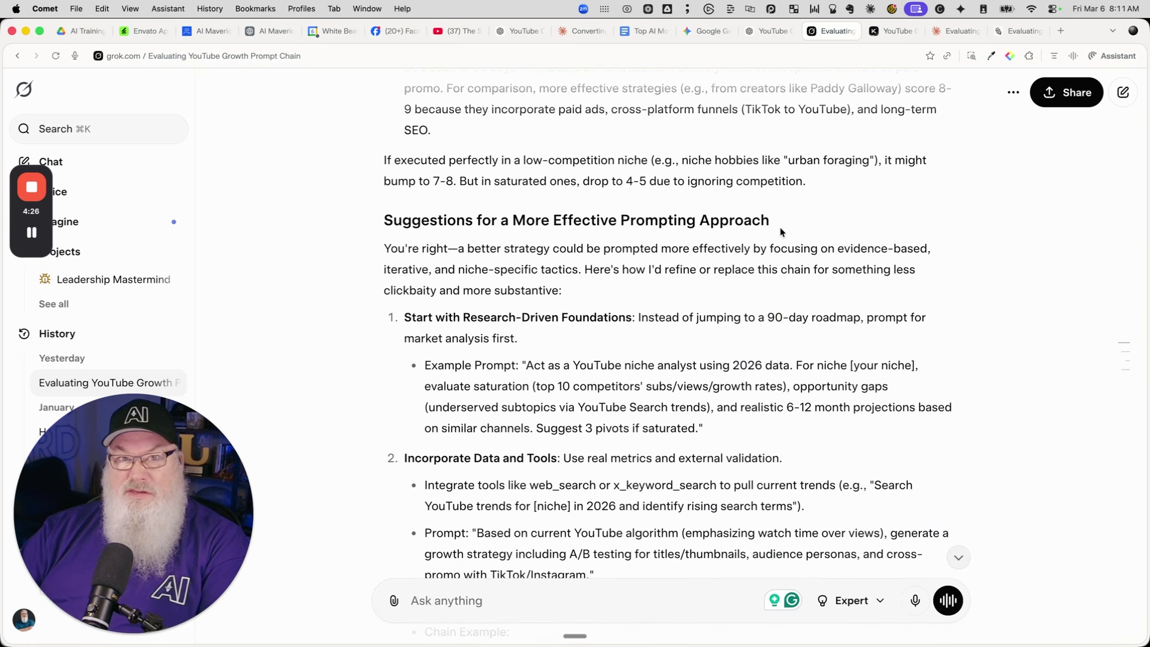
scroll(781, 231, "down", 7)
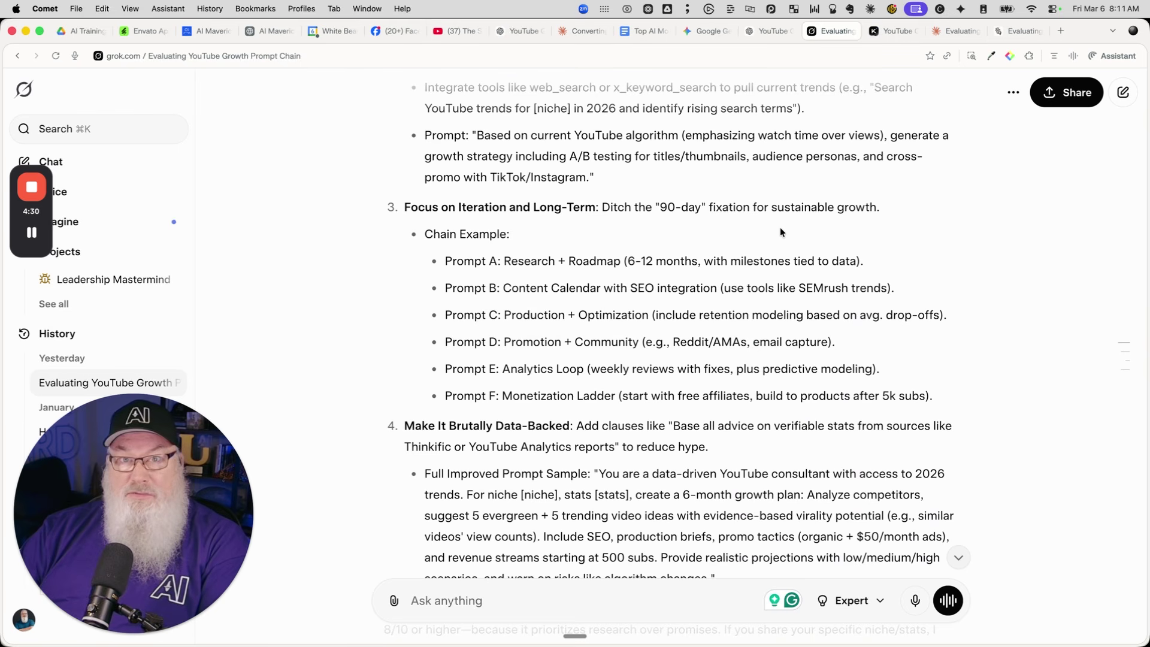
scroll(780, 232, "down", 7)
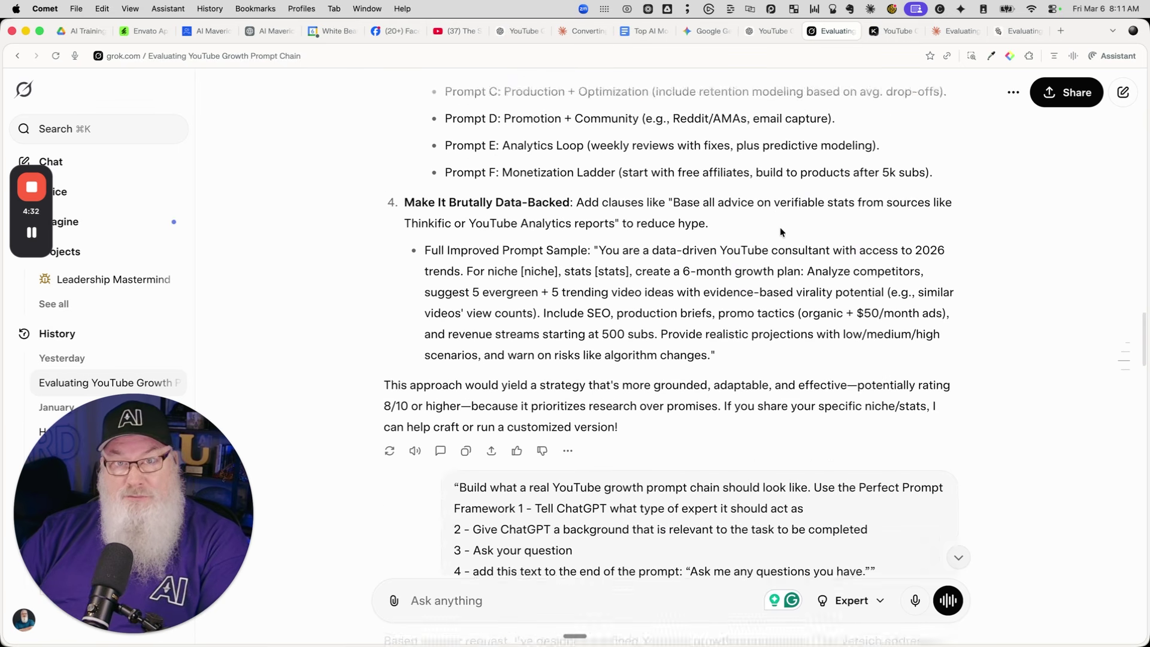
- Look through Grok's rebuilt eight-prompt chain based on the Perfect Prompt Framework, from niche research to the analytics review prompt
scroll(780, 232, "down", 15)
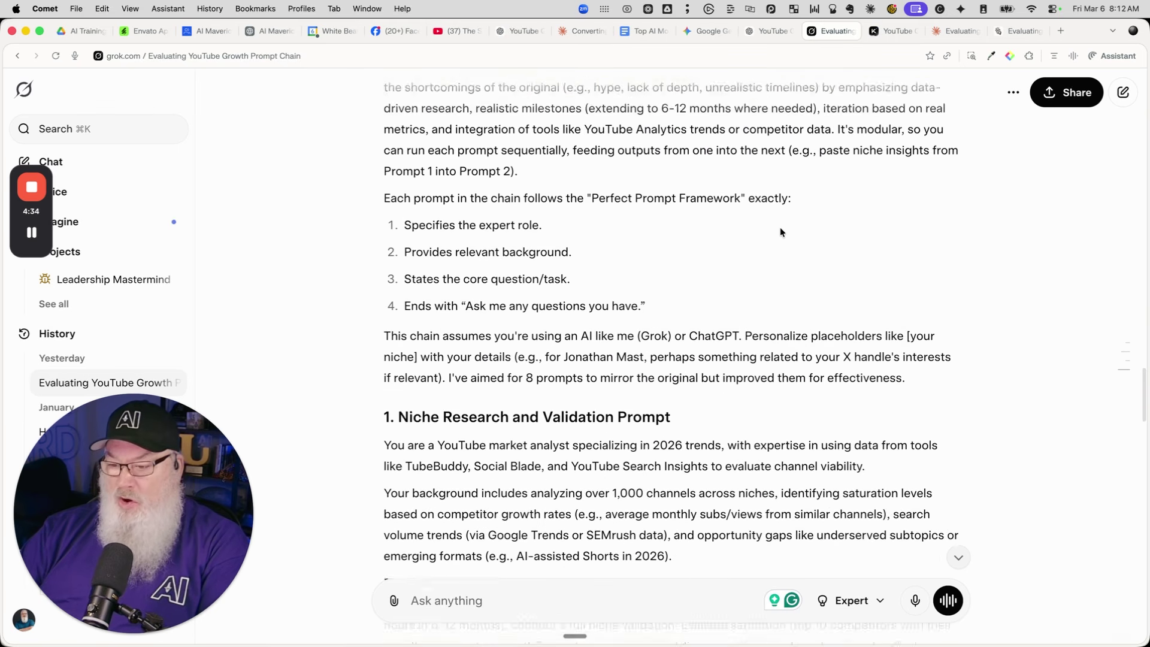
scroll(779, 232, "down", 10)
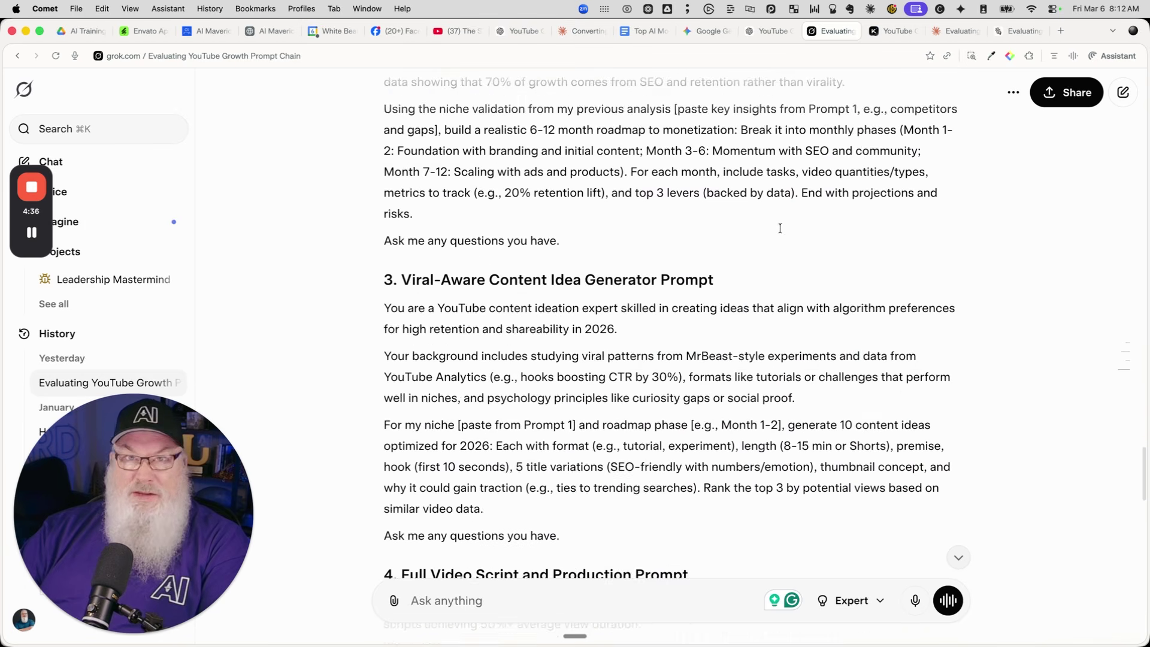
scroll(780, 227, "down", 11)
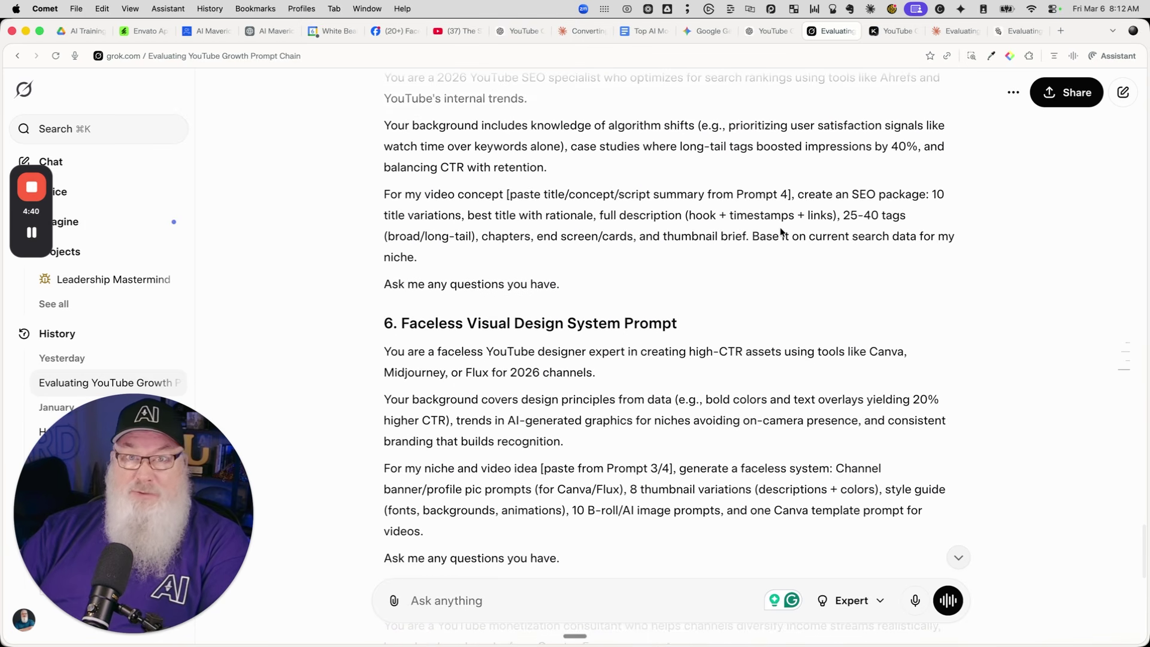
scroll(779, 230, "down", 2)
scroll(780, 232, "down", 5)
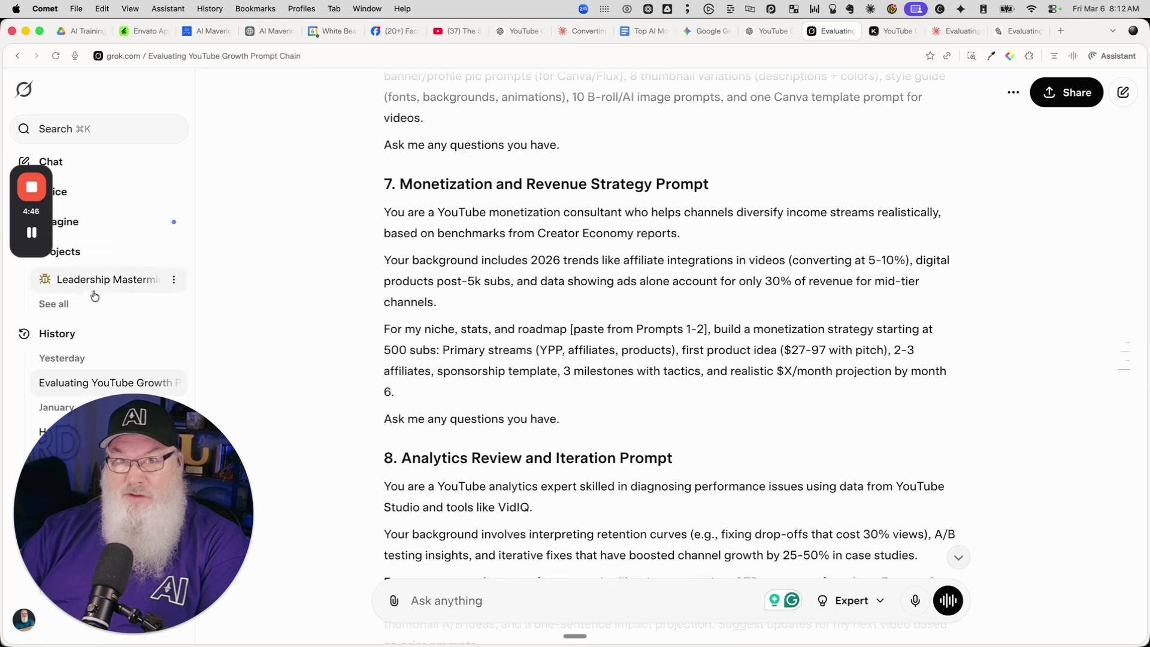
left_click_drag(48, 209, 42, 211)
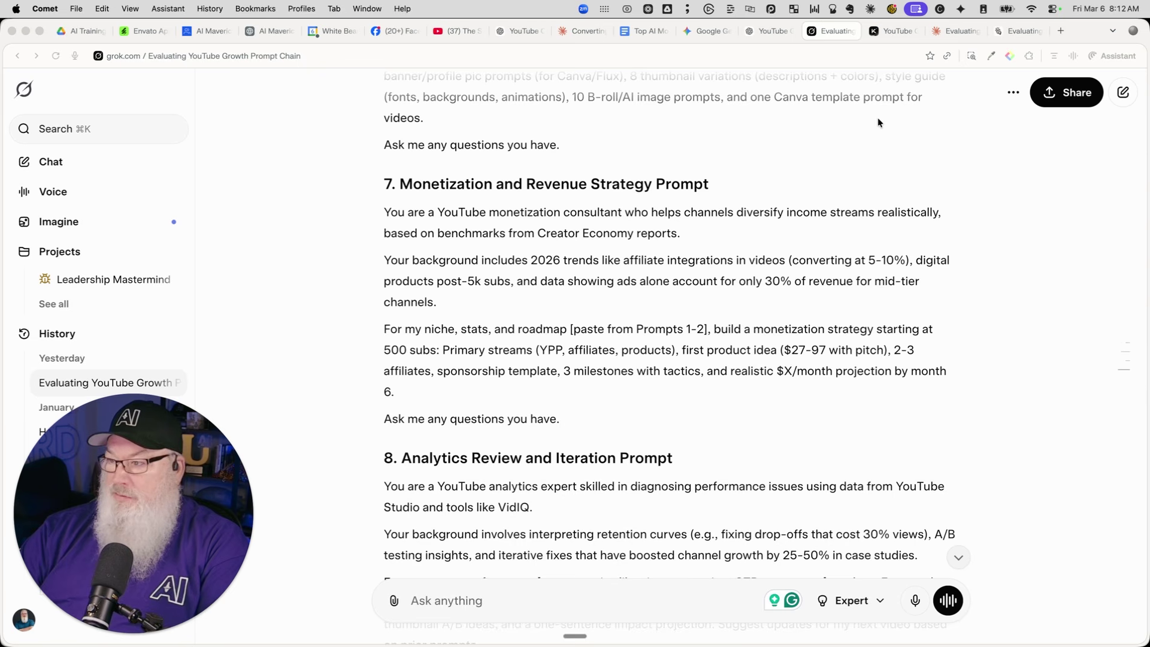
- Switch to the Kimi conversation reviewing the YouTube growth prompts and move past the full request to the start of Kimi's analysis
left_click(889, 30)
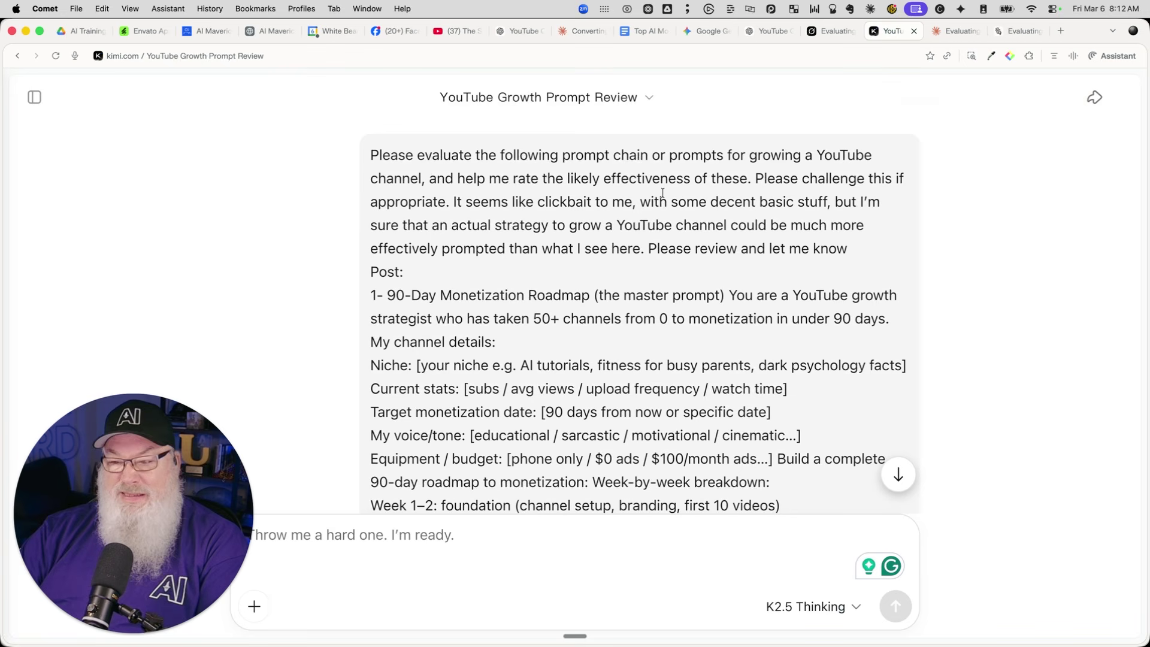
scroll(611, 215, "down", 2)
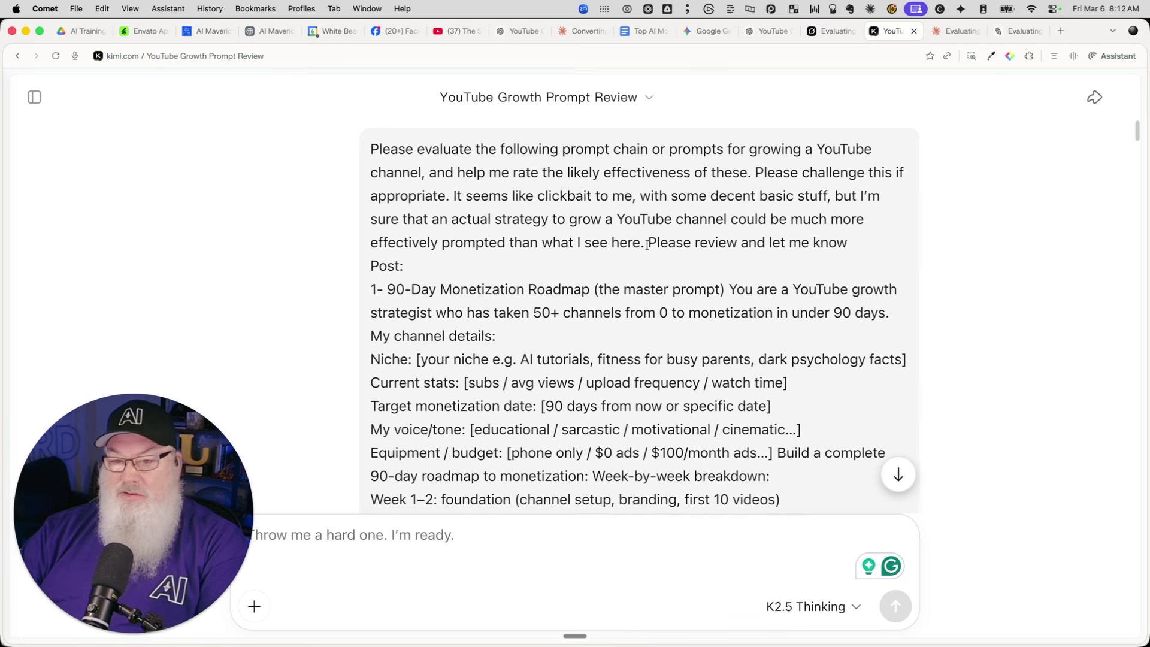
scroll(647, 244, "down", 15)
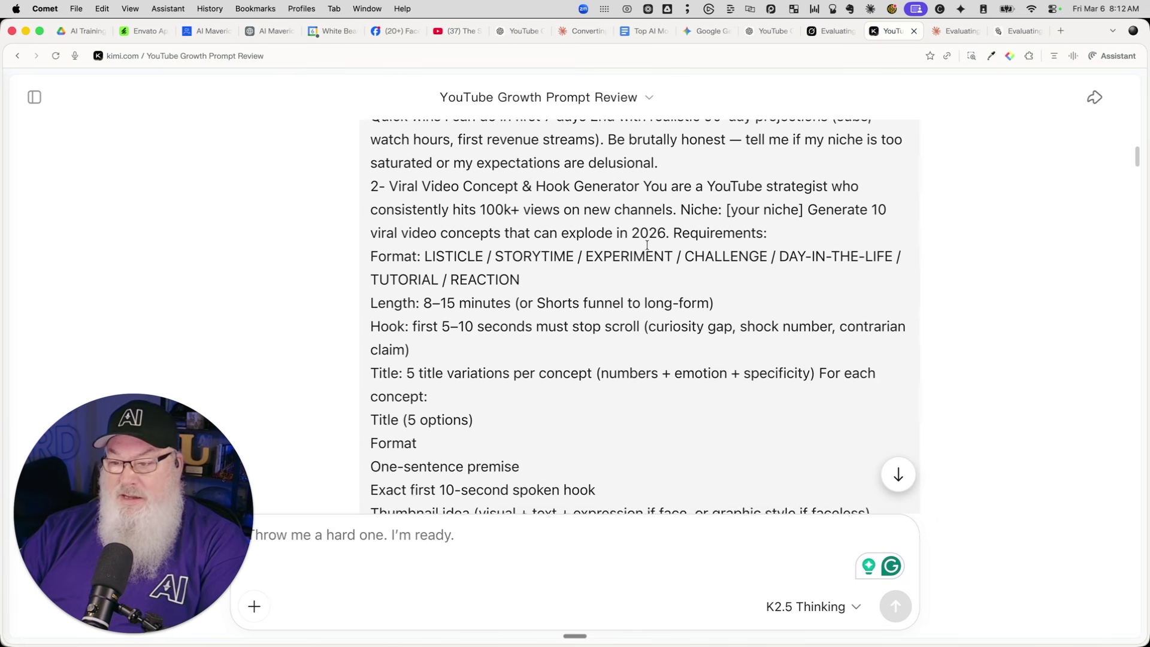
scroll(646, 245, "down", 10)
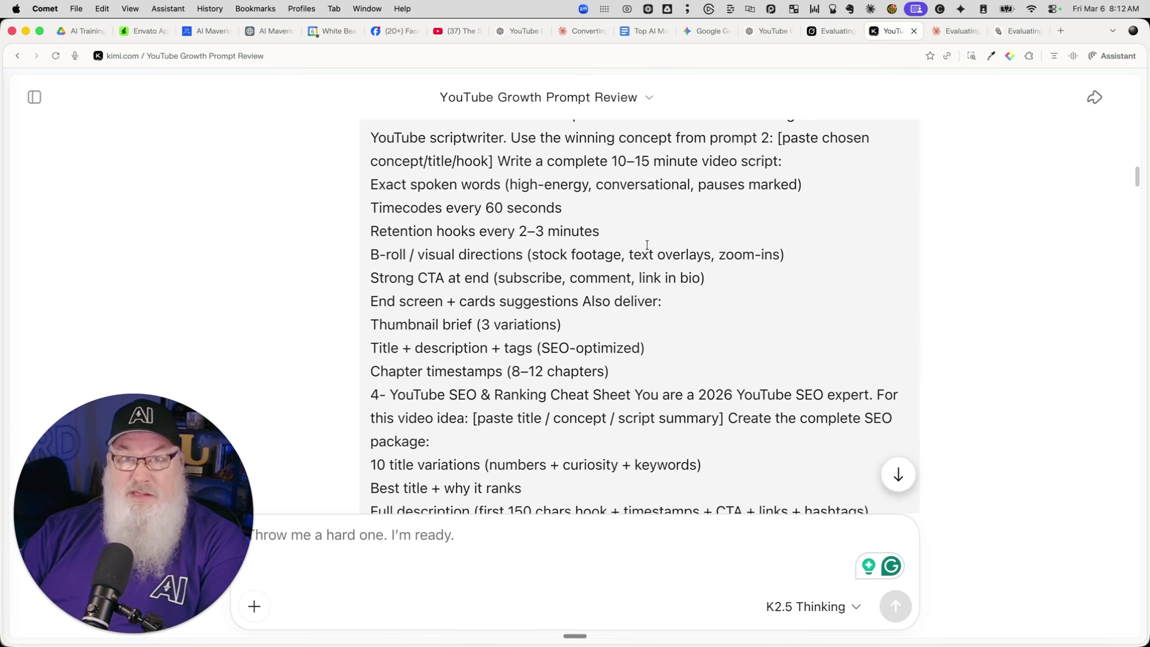
scroll(646, 244, "down", 20)
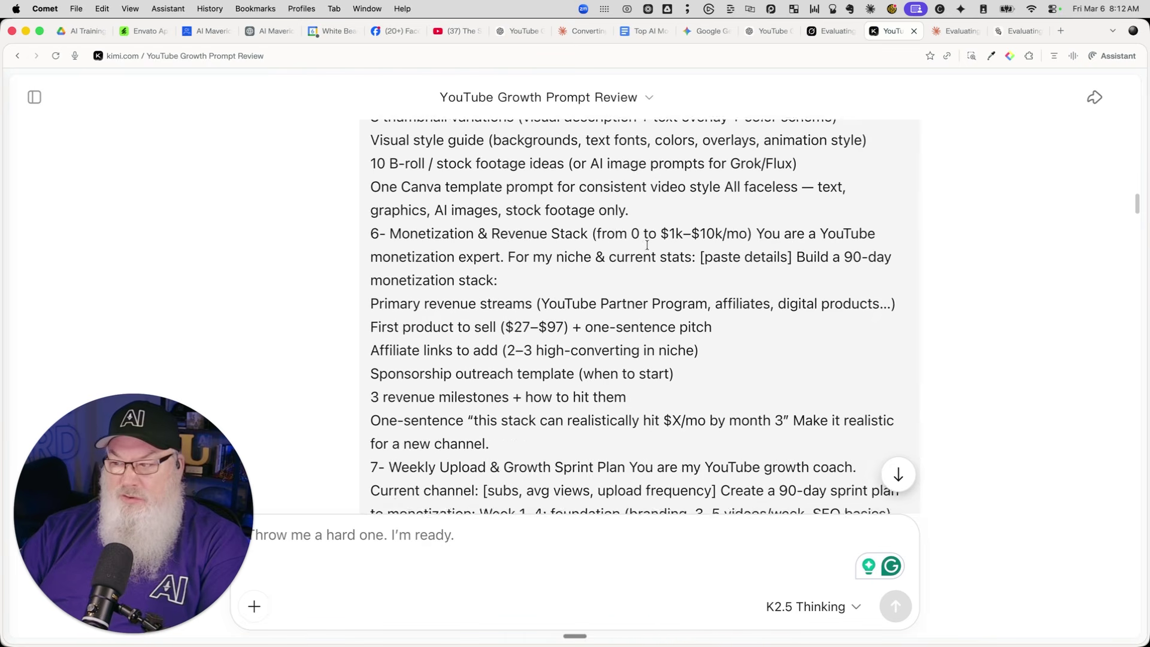
scroll(647, 244, "down", 15)
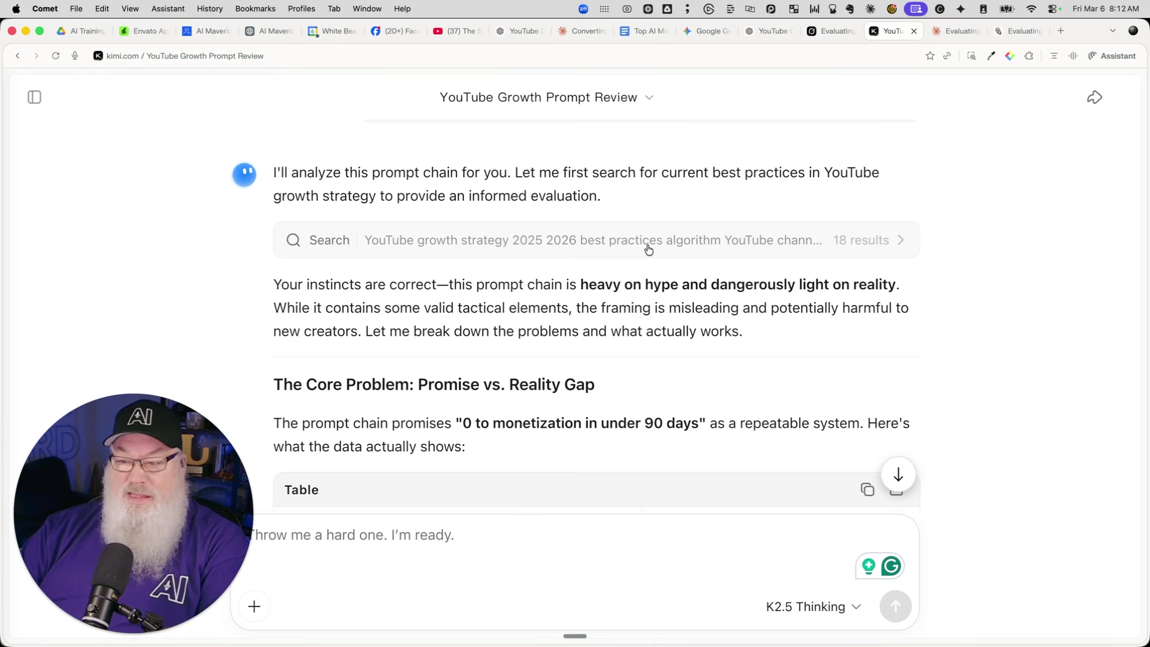
- Read Kimi's critique from the promise-versus-reality table to The Honest Verdict, glance at the follow-up request and return to its closing offer
scroll(648, 249, "down", 10)
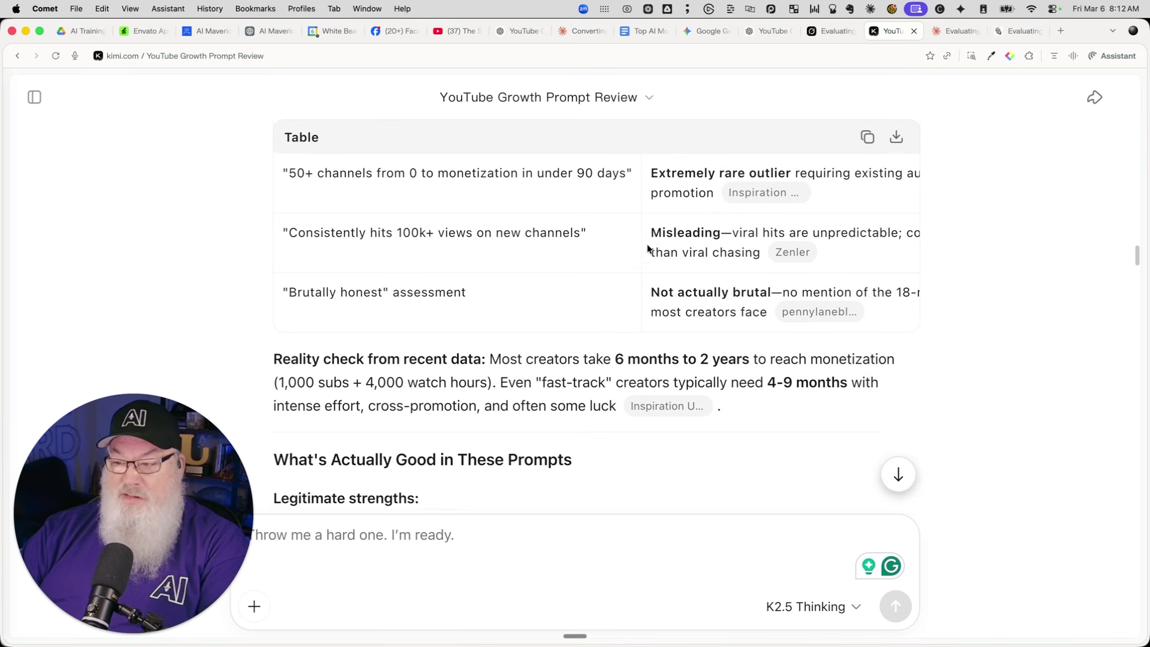
scroll(648, 249, "down", 7)
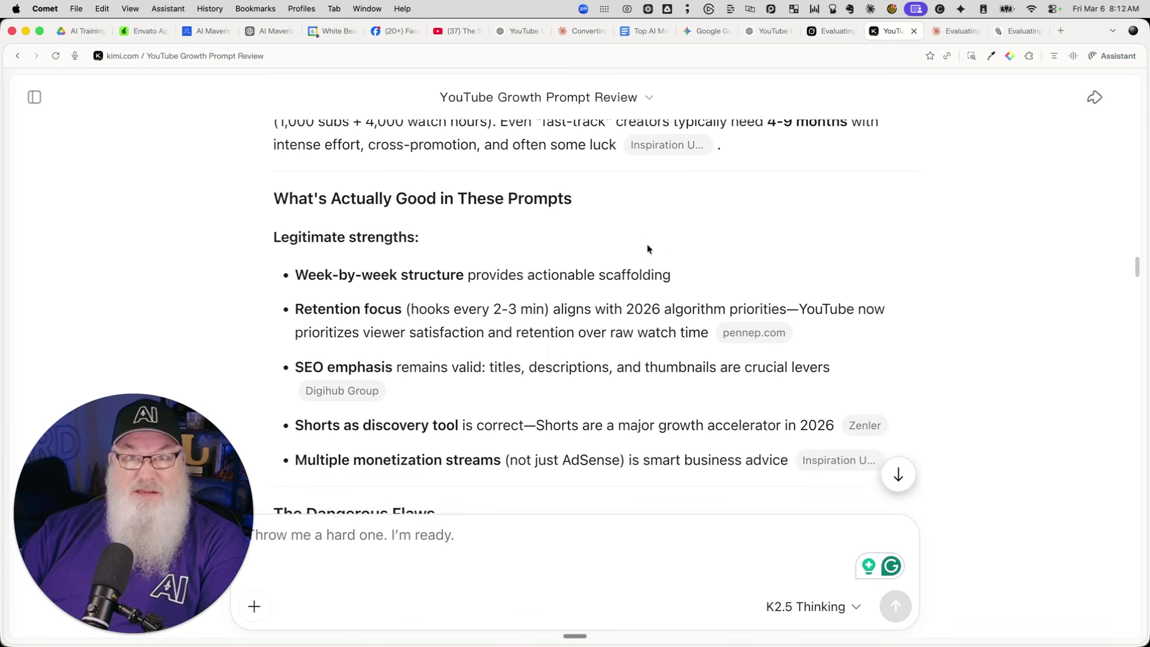
scroll(648, 249, "down", 12)
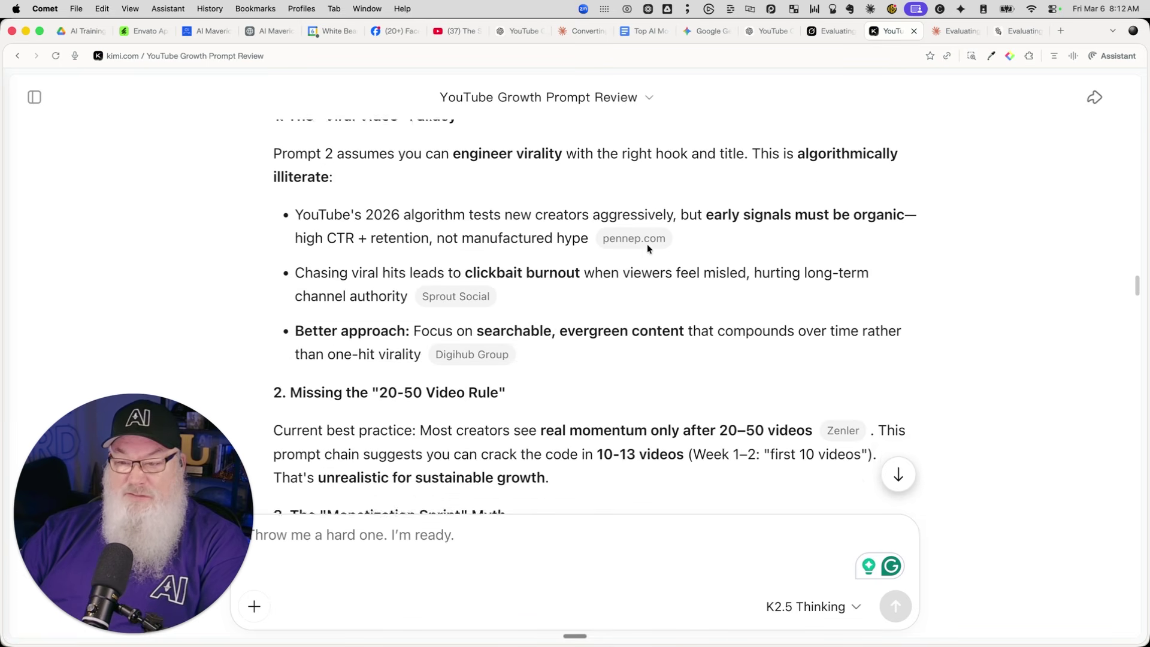
scroll(648, 246, "down", 12)
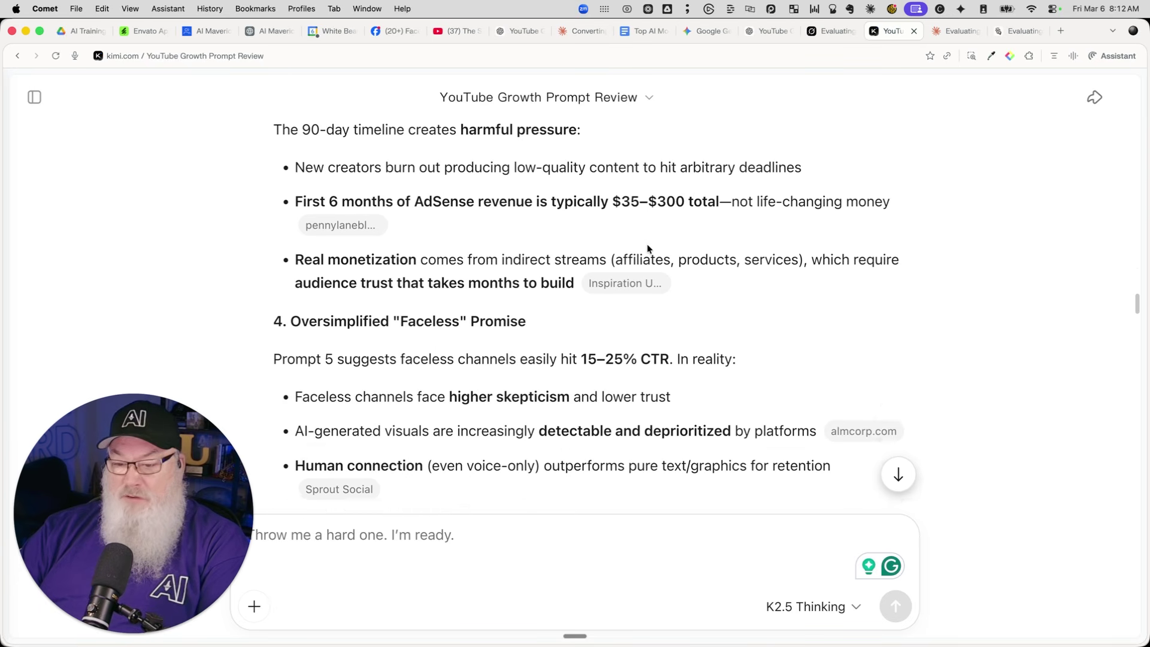
scroll(647, 247, "down", 20)
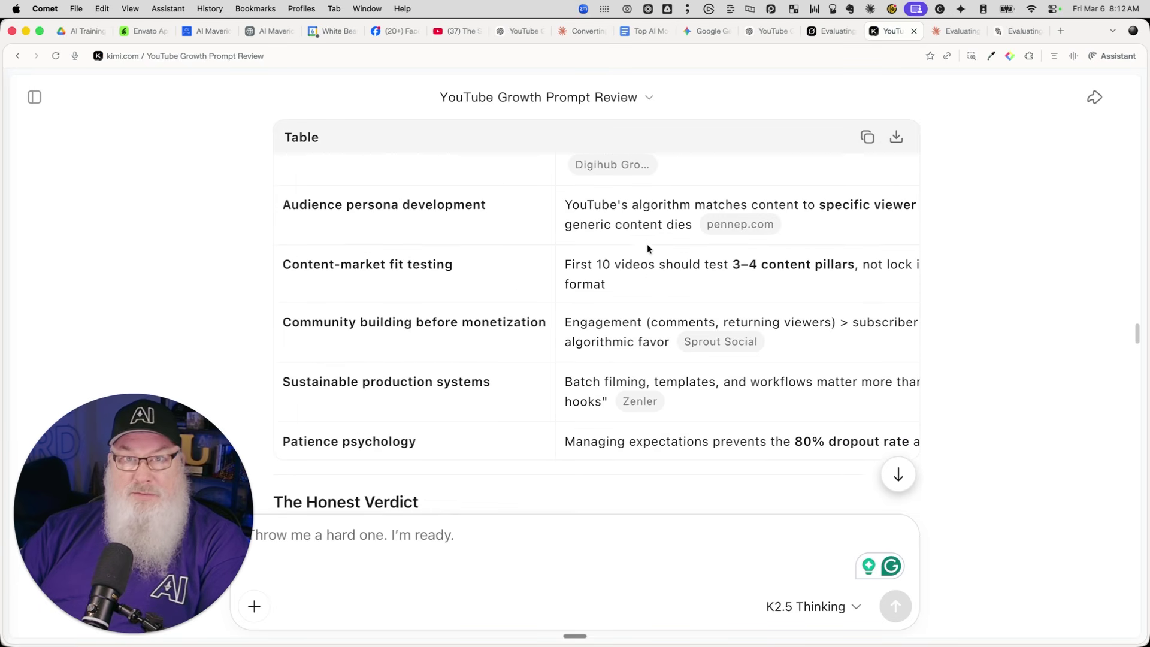
scroll(647, 249, "down", 1)
scroll(646, 243, "down", 13)
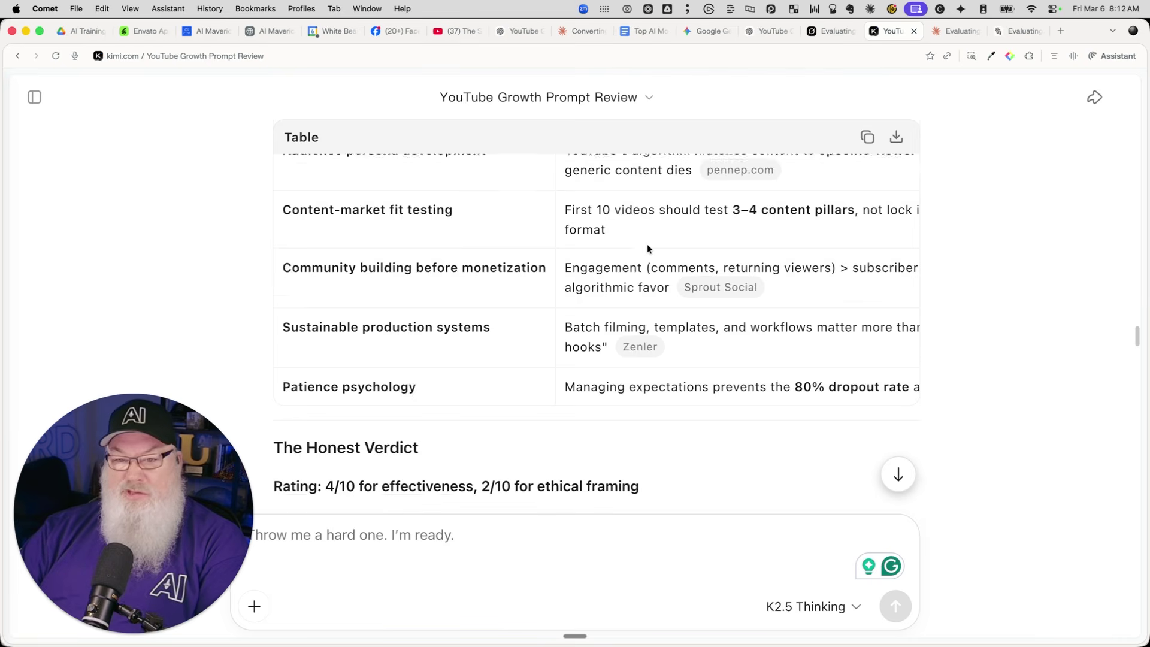
scroll(647, 244, "down", 13)
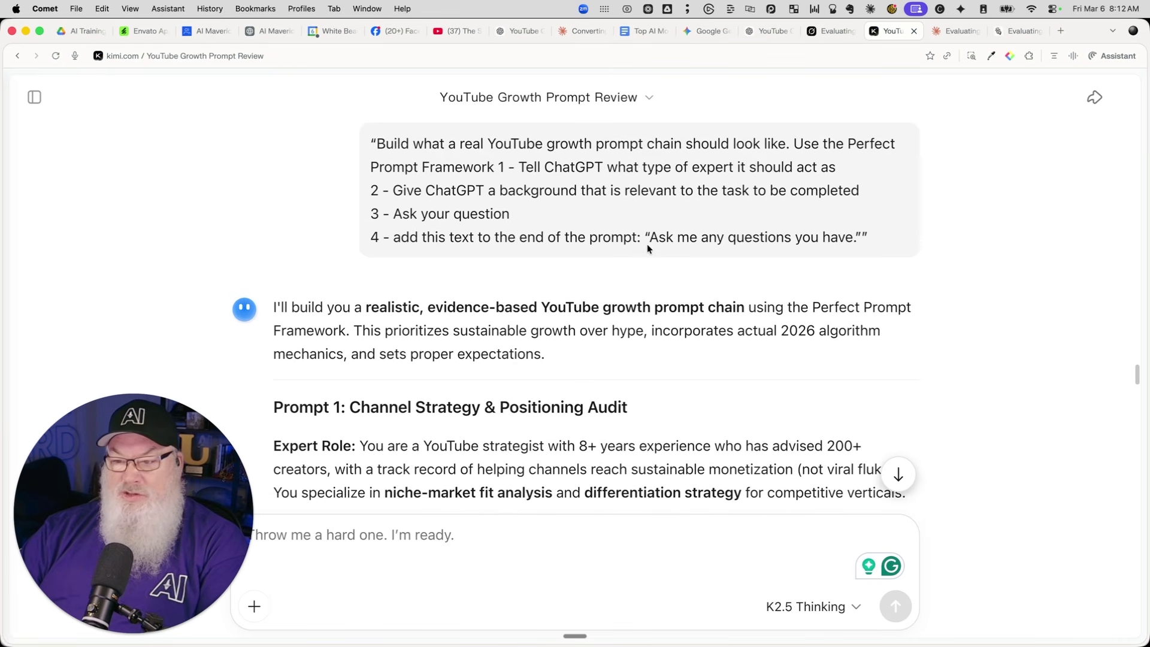
scroll(647, 244, "up", 12)
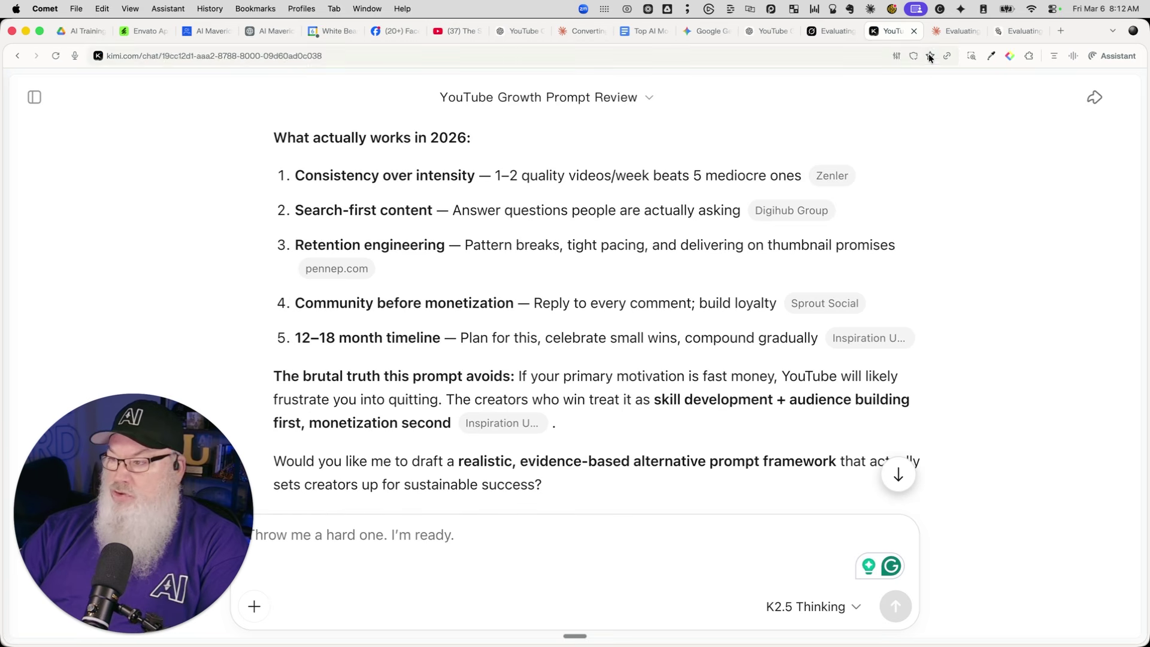
- Switch to the Manus task on YouTube growth strategies and open its report "Prompt Chain Evaluation: From Clickbait to Strategy"
left_click(1011, 32)
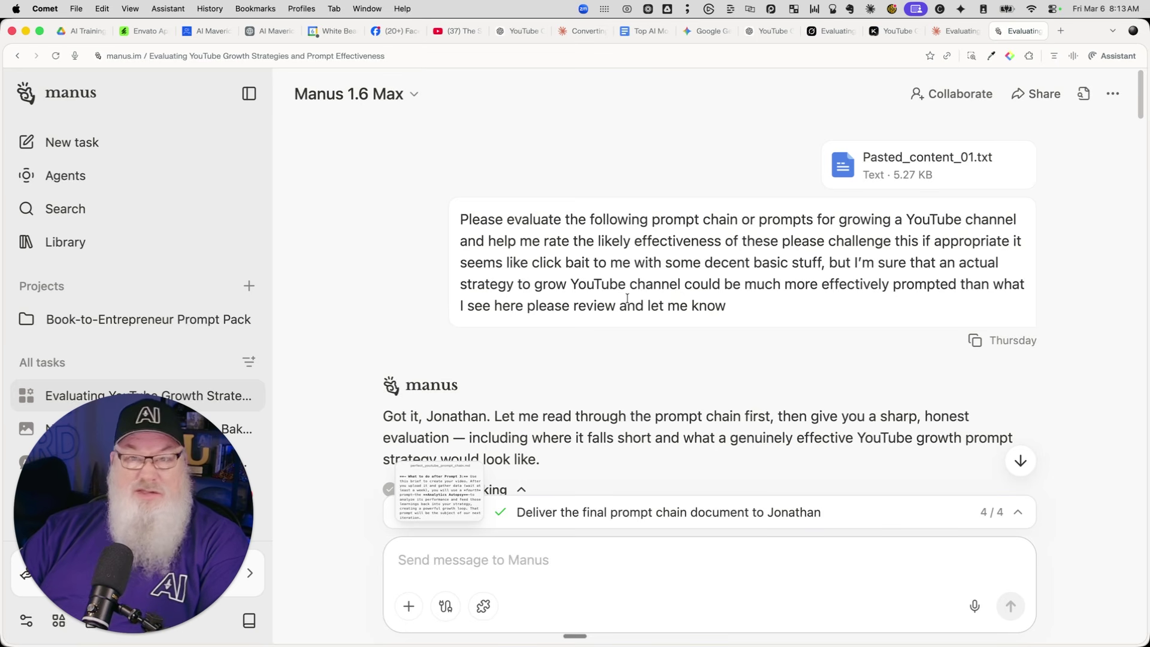
scroll(626, 296, "down", 15)
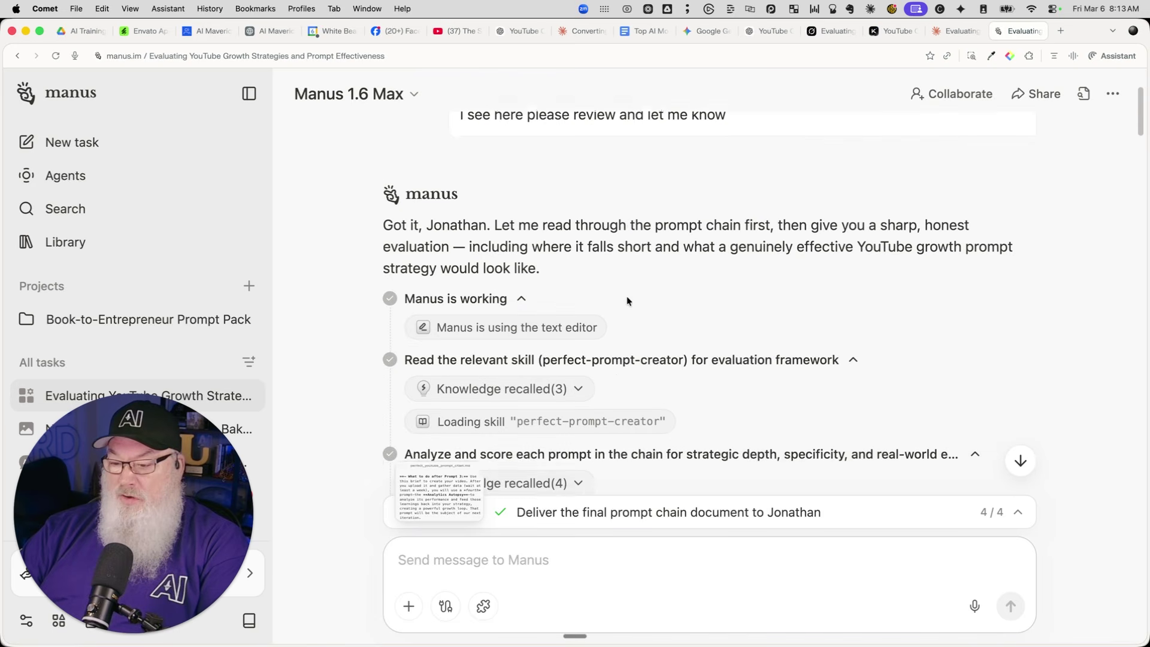
scroll(626, 300, "down", 4)
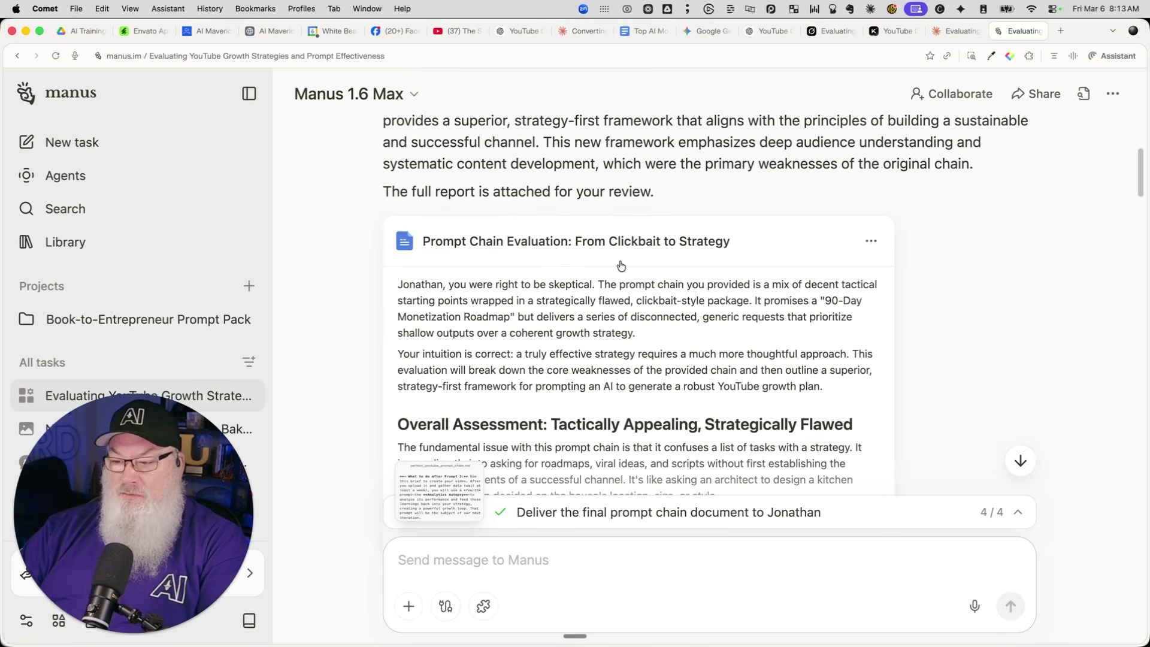
left_click(621, 266)
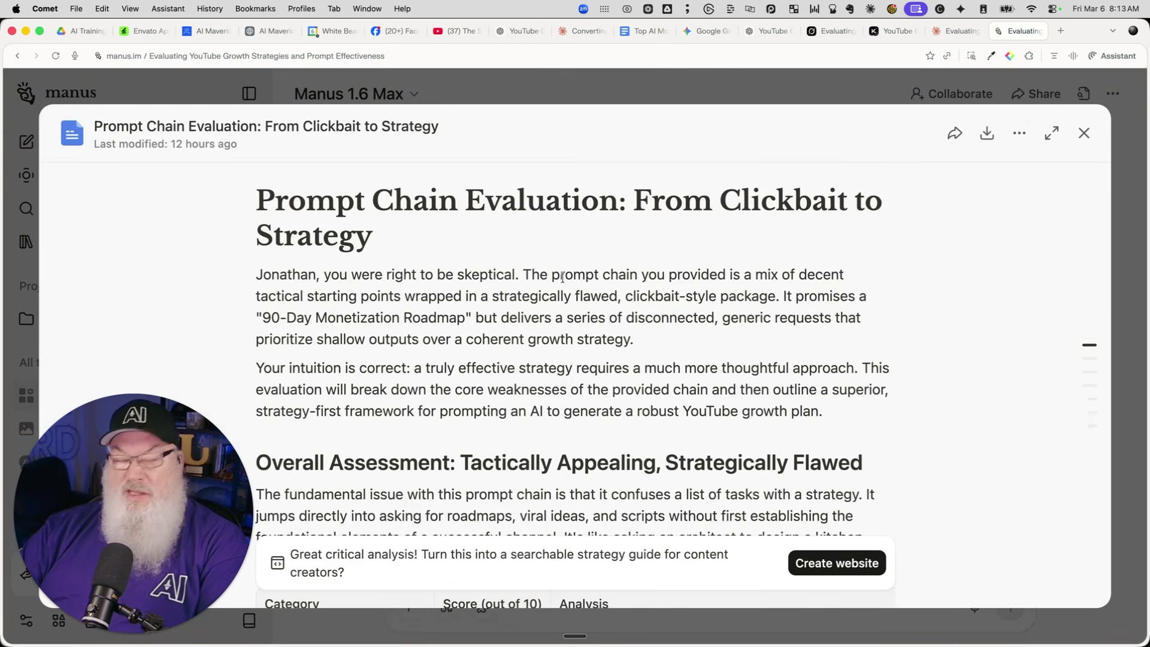
- Read the report's Overall Assessment score table and its critique of the eight prompts, from the 90-Day Monetization Roadmap to Retention & Analytics Autopsy
scroll(563, 277, "down", 15)
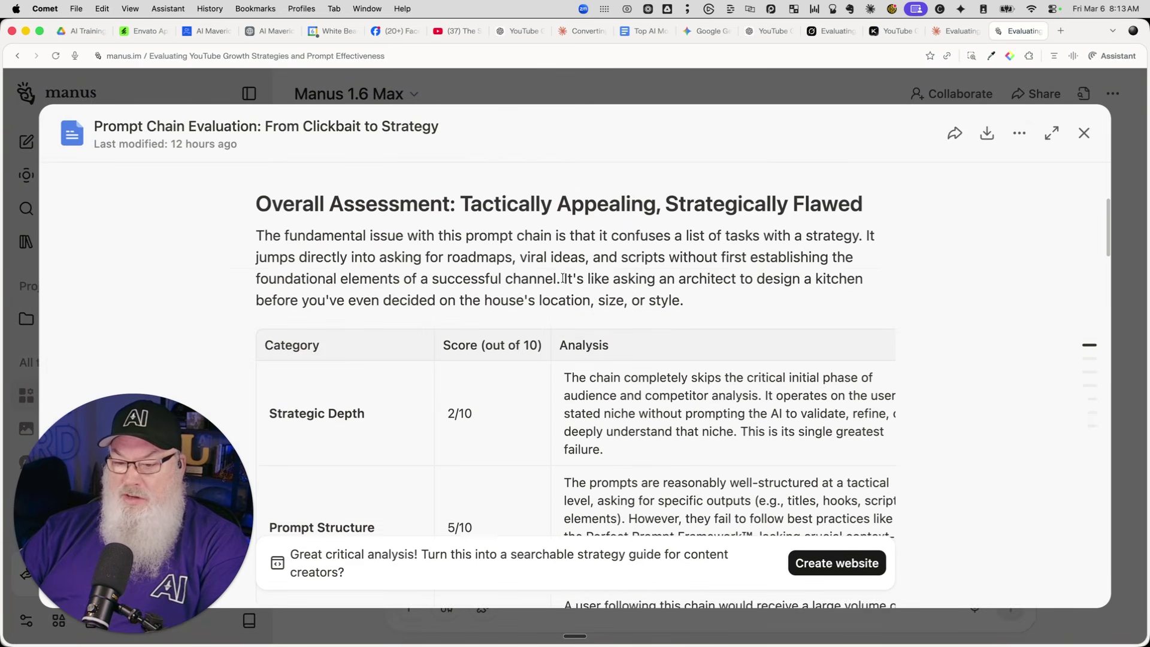
scroll(563, 278, "down", 15)
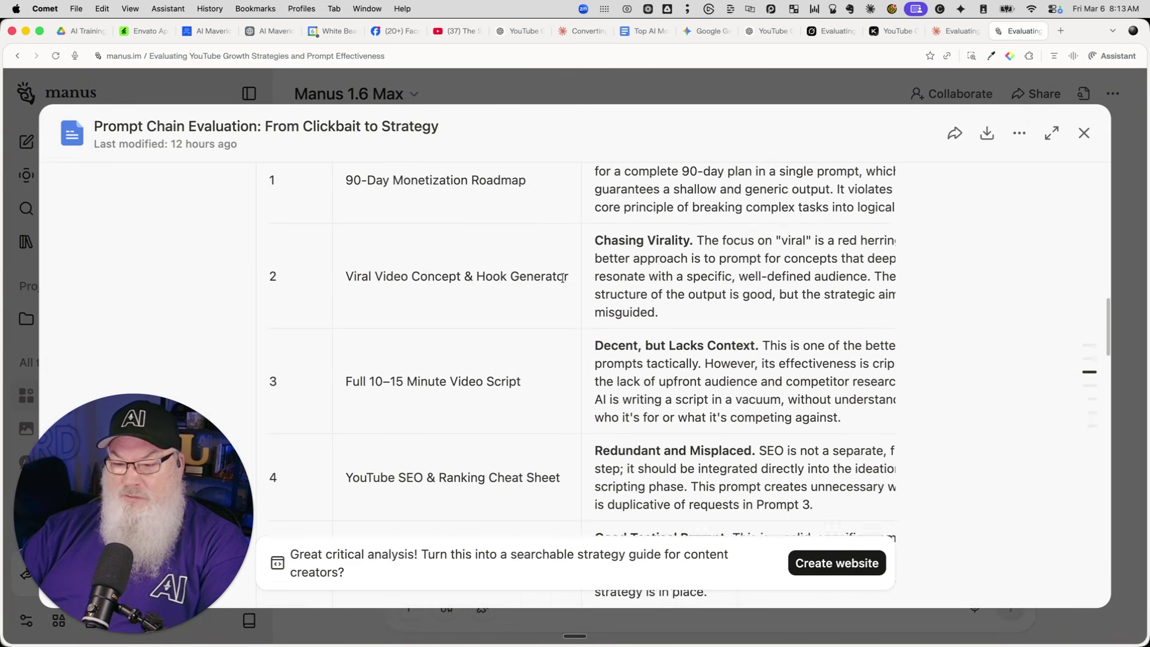
scroll(562, 277, "down", 1)
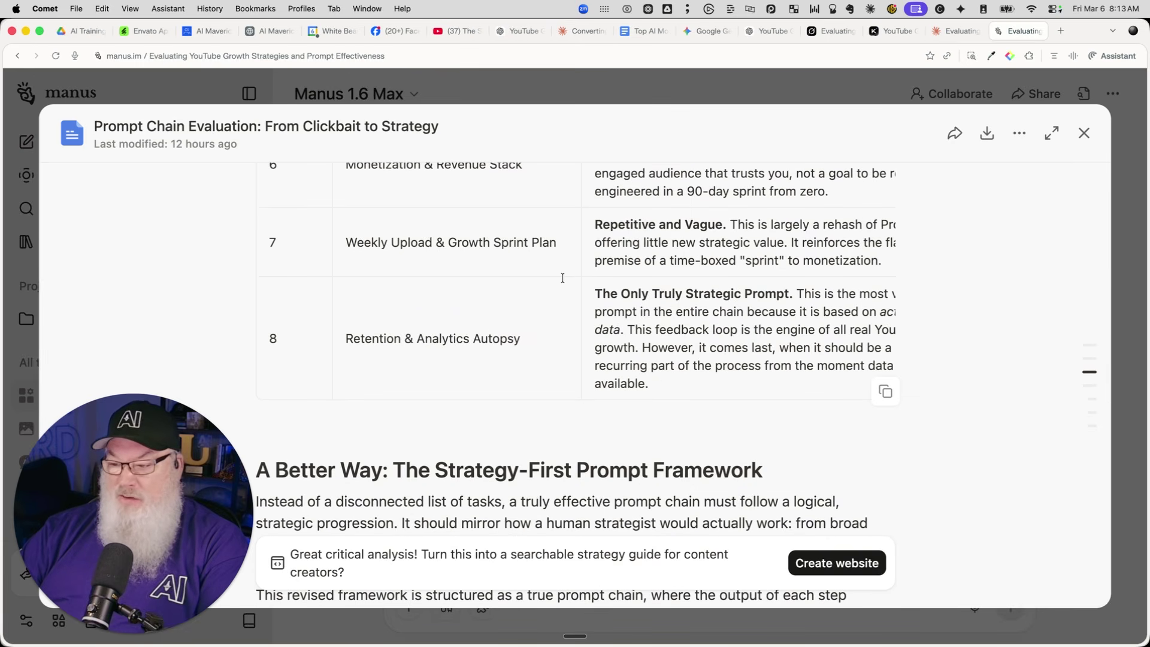
scroll(563, 277, "up", 1)
scroll(563, 277, "down", 4)
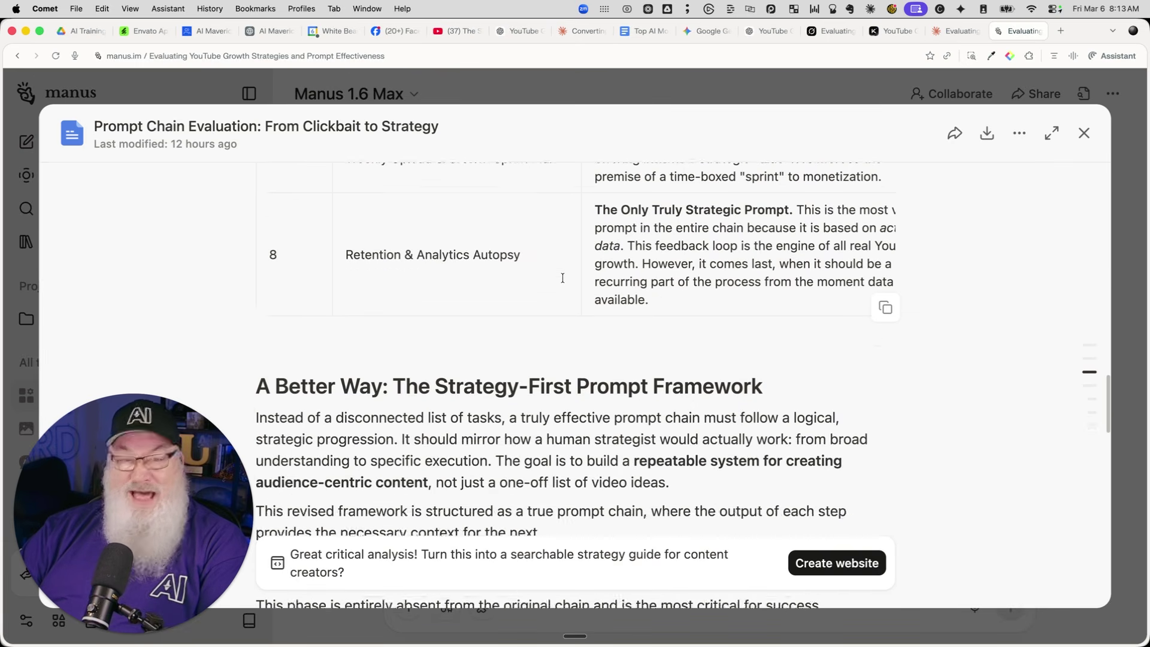
- Review the report's Strategy-First Prompt Framework from Phase 1: Foundation to Phase 2: Content Strategy, and close the report
scroll(563, 277, "down", 10)
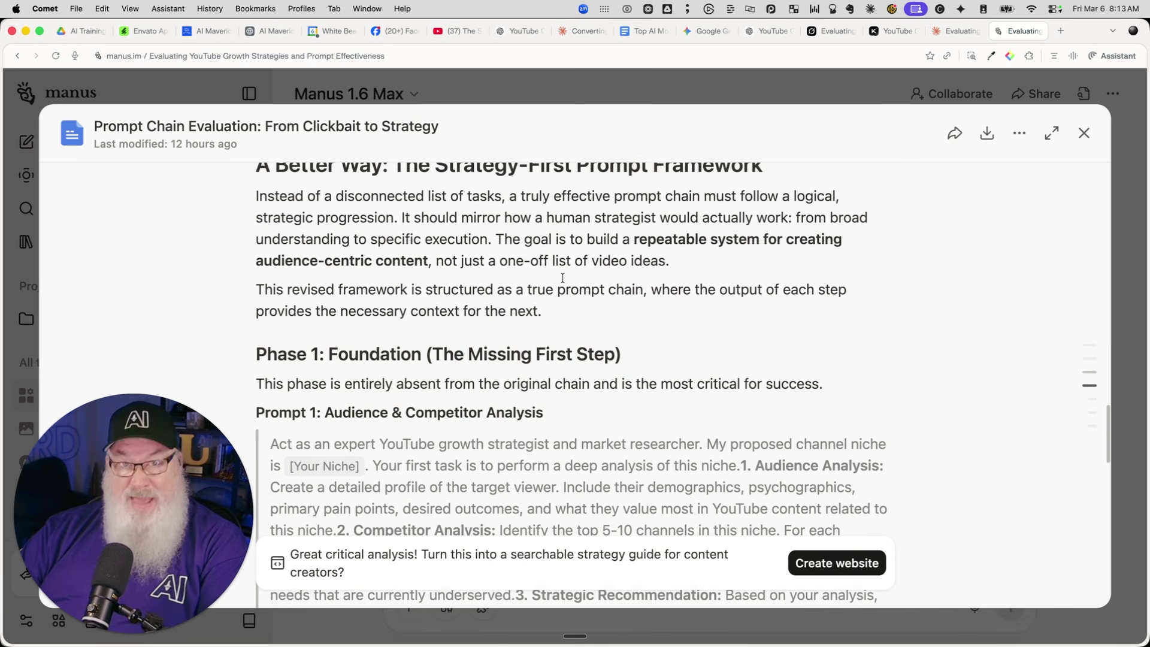
scroll(563, 278, "down", 1)
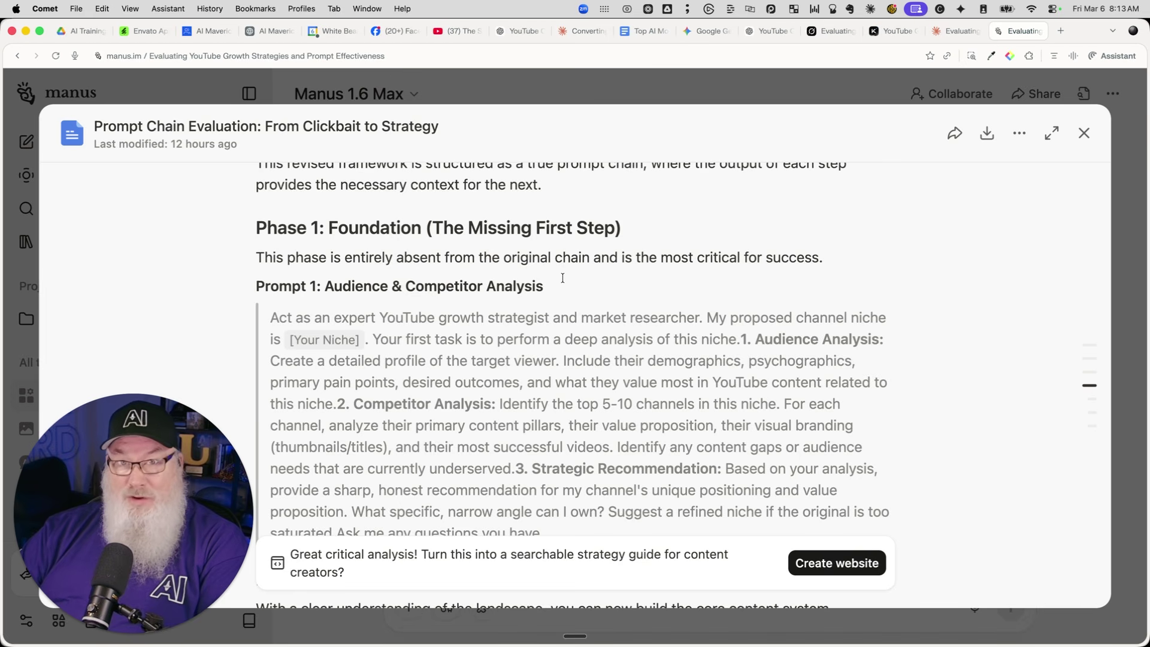
scroll(562, 278, "down", 5)
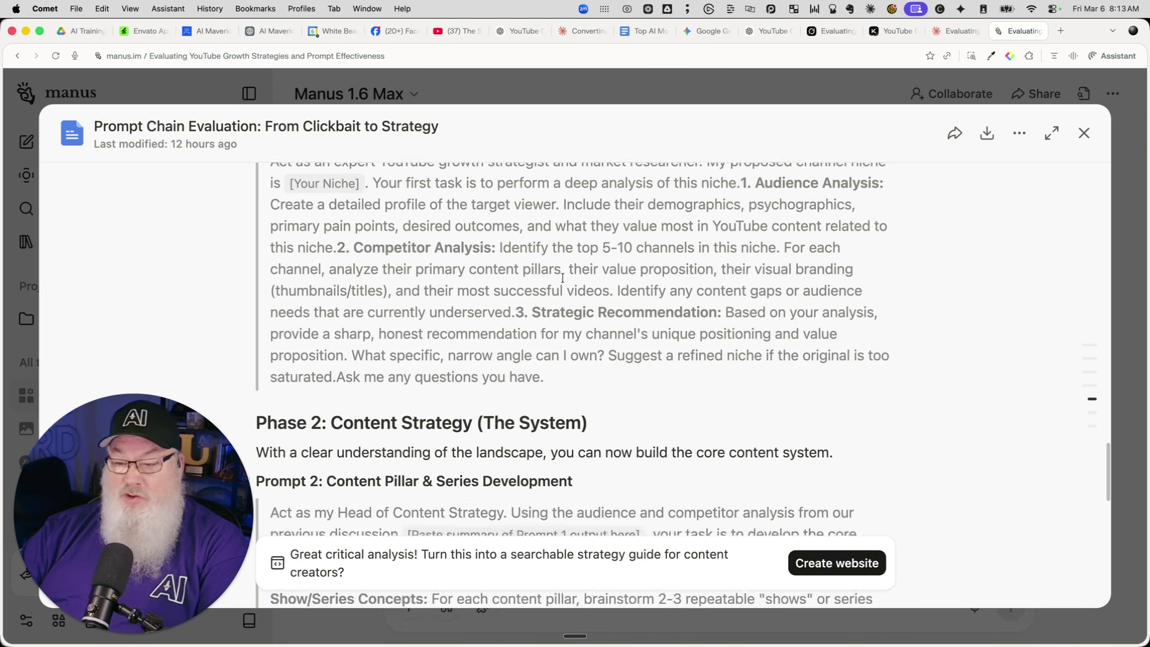
scroll(562, 278, "up", 10)
scroll(562, 277, "up", 10)
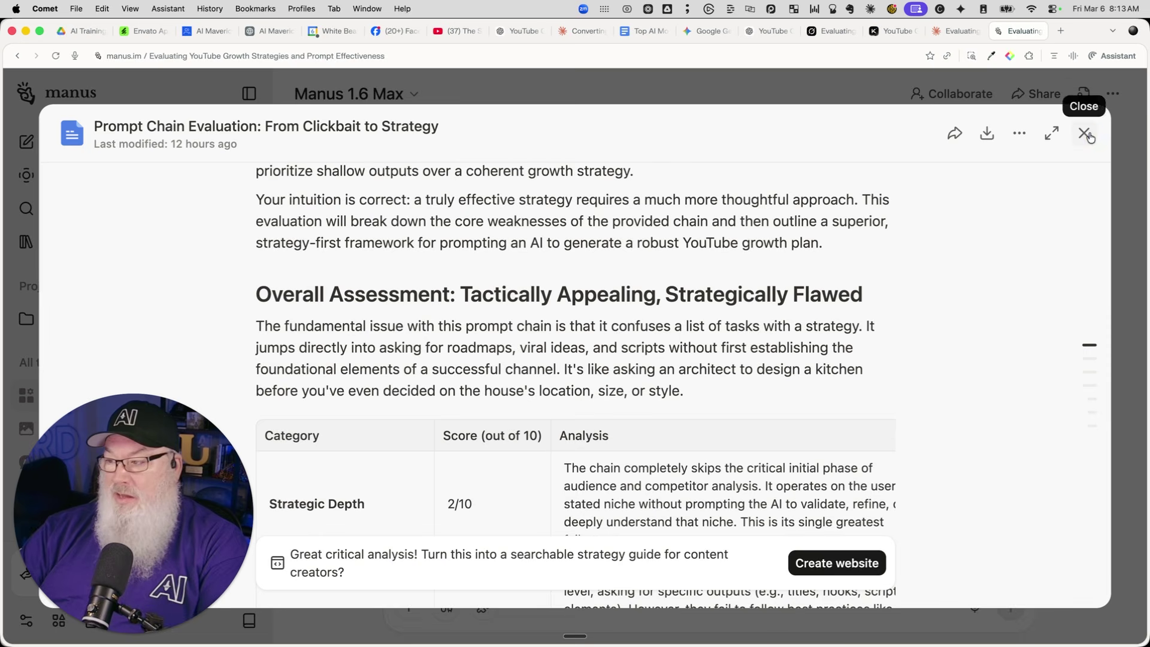
left_click(1084, 133)
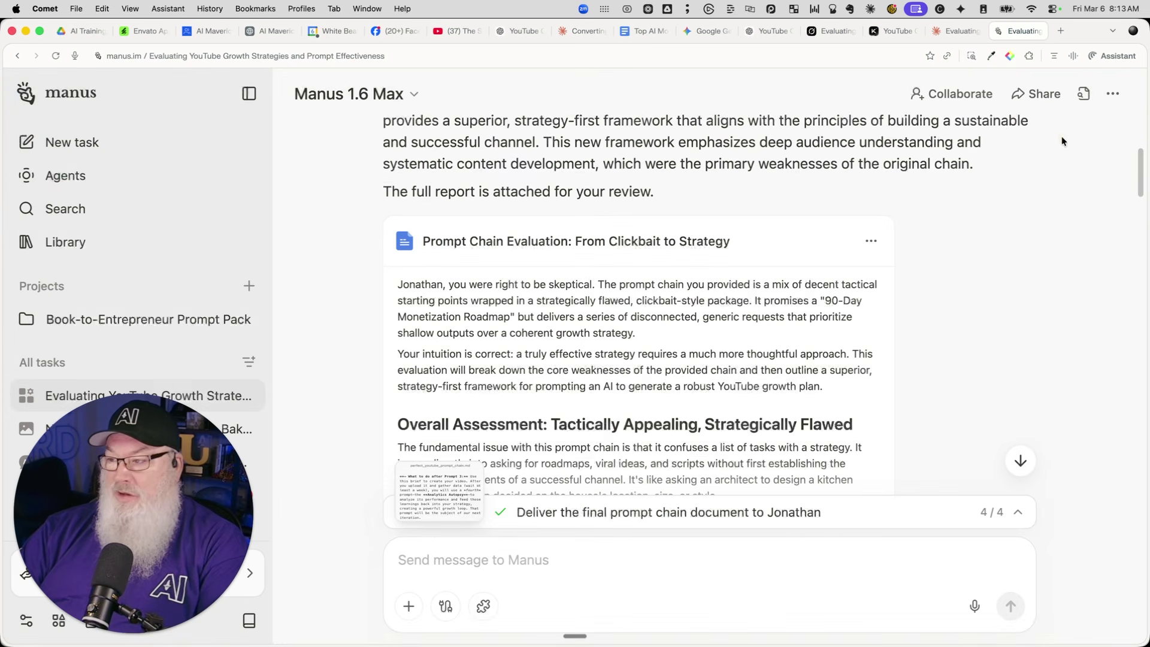
- Switch to the Claude conversation evaluating the growth prompts, move past its Bottom Line, and open the "Youtube growth prompt chain" document
left_click(943, 32)
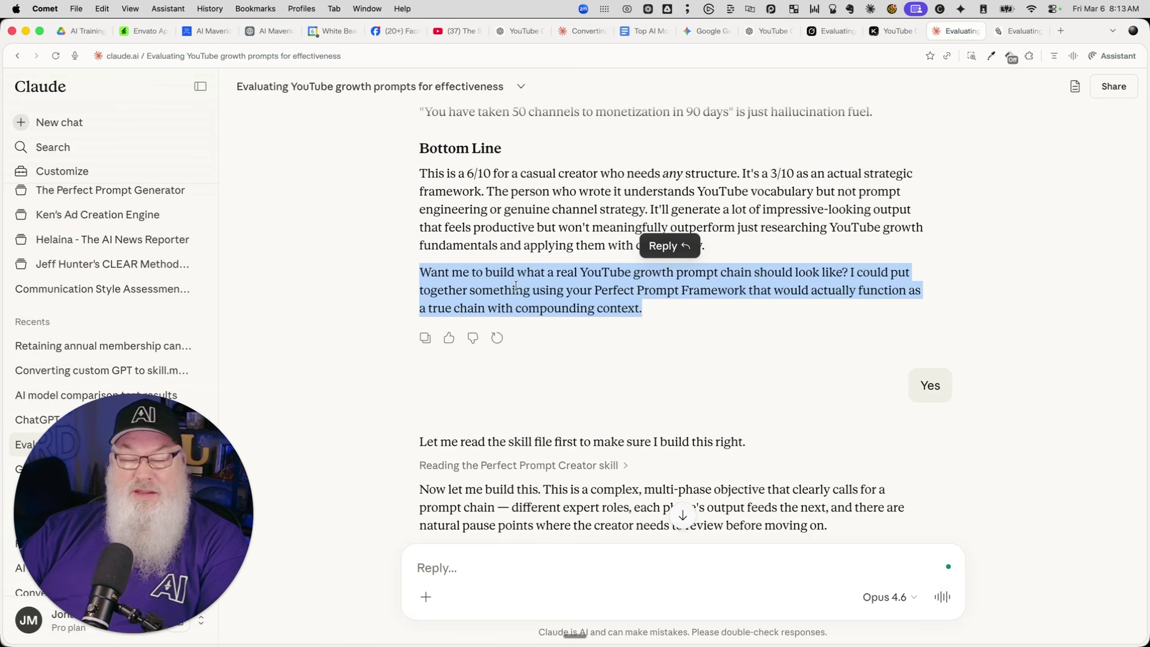
scroll(515, 285, "down", 6)
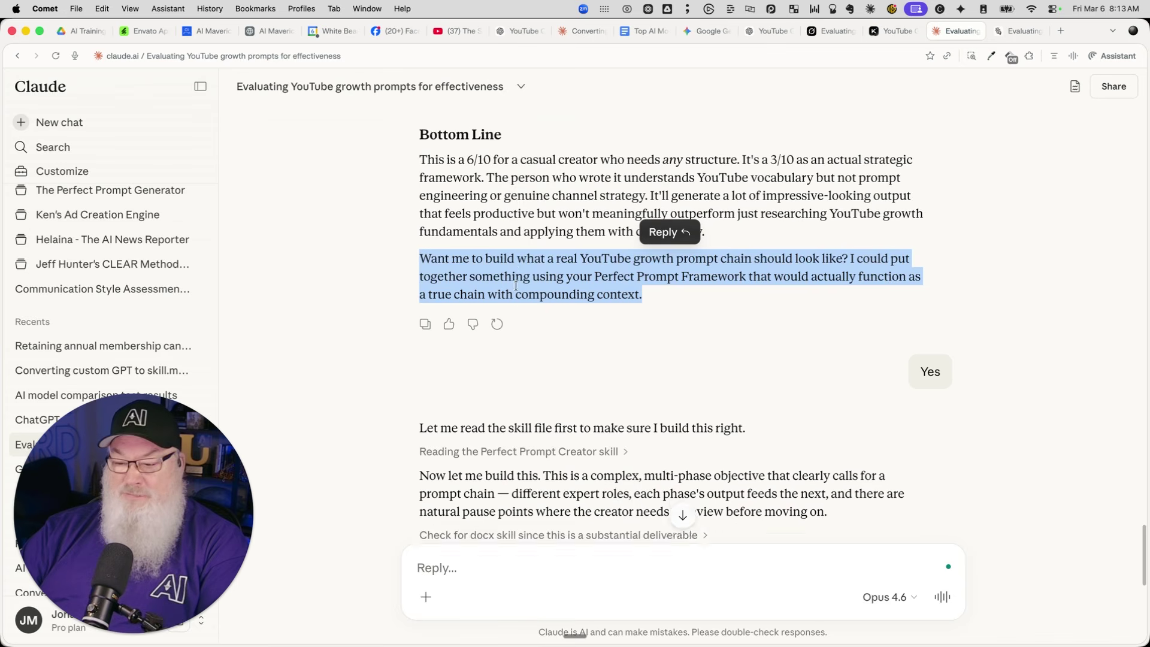
scroll(517, 290, "down", 3)
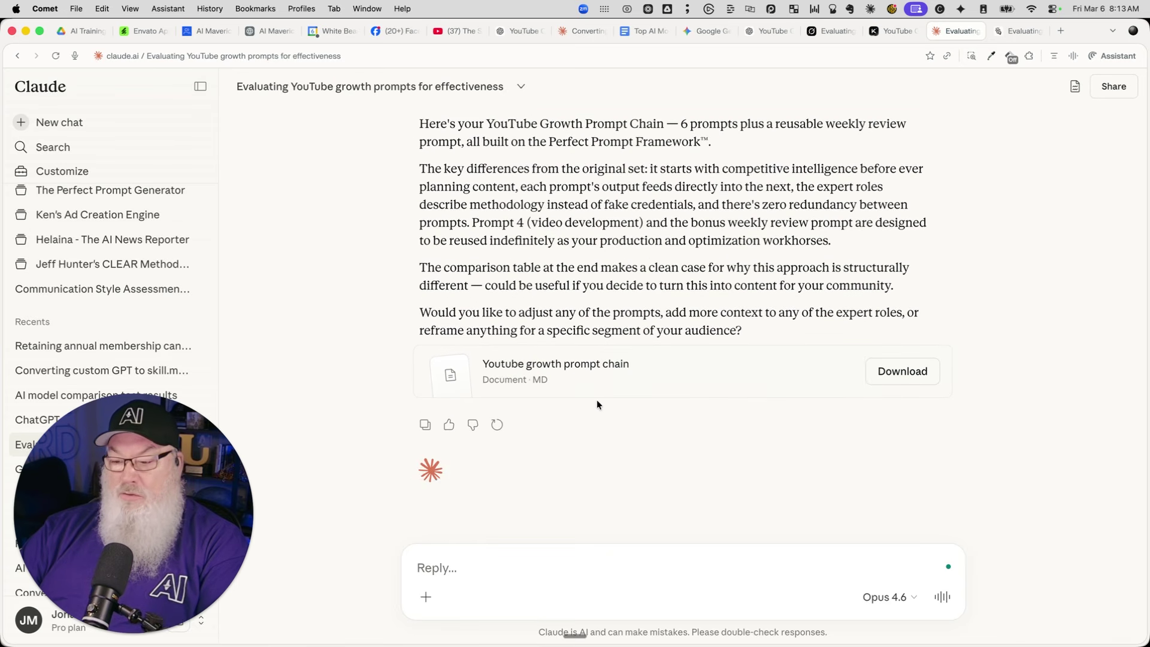
left_click(607, 367)
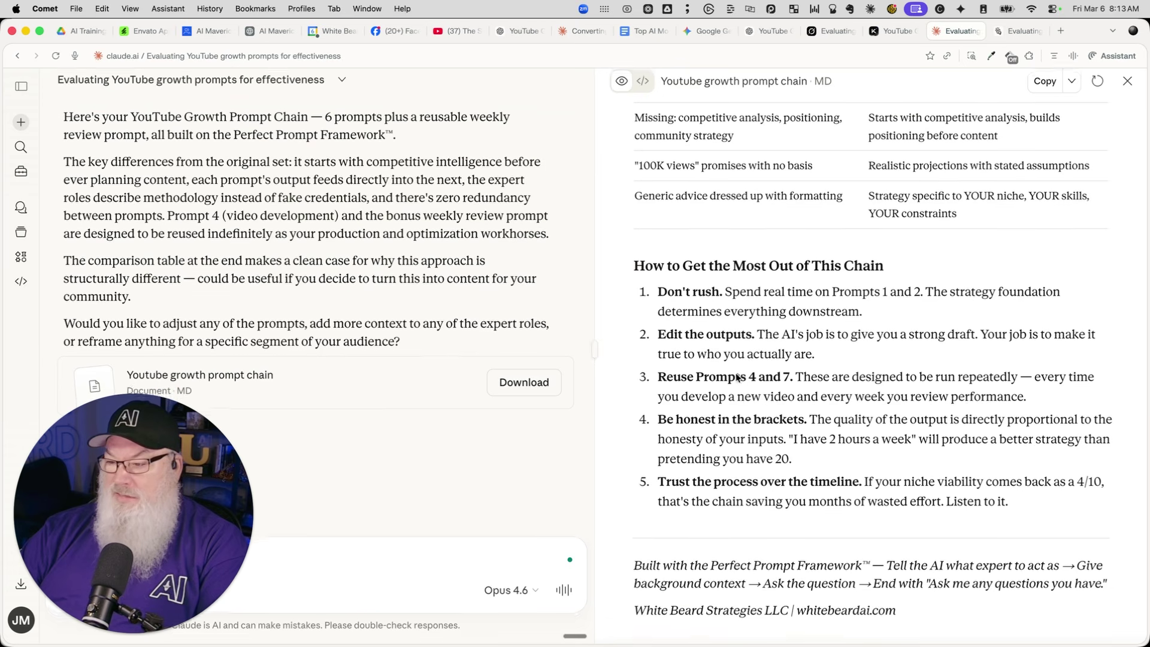
- Look through Claude's document, reading the Why This Chain Works Differently table and the How to Get the Most Out of This Chain tips
scroll(736, 372, "up", 4)
scroll(736, 372, "up", 10)
scroll(736, 372, "down", 12)
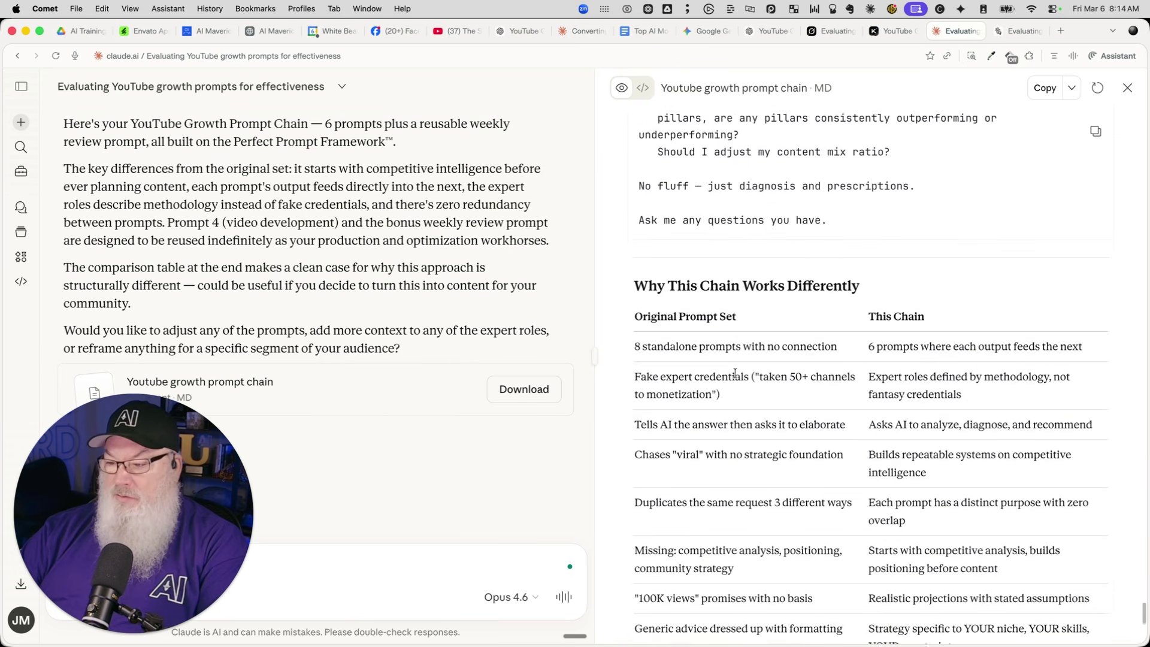
scroll(734, 376, "down", 3)
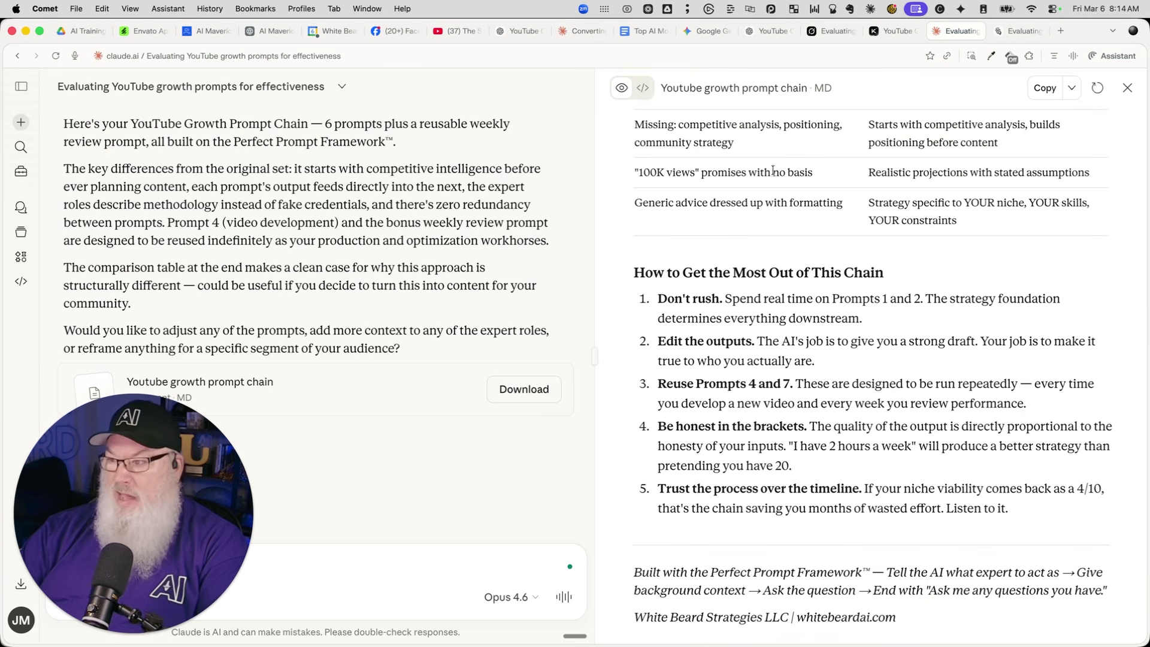
- Switch to the Gemini conversation, highlight the Perfect Prompt Framework request, and review Gemini's rebuilt chain through "Why this works so much better"
left_click(705, 31)
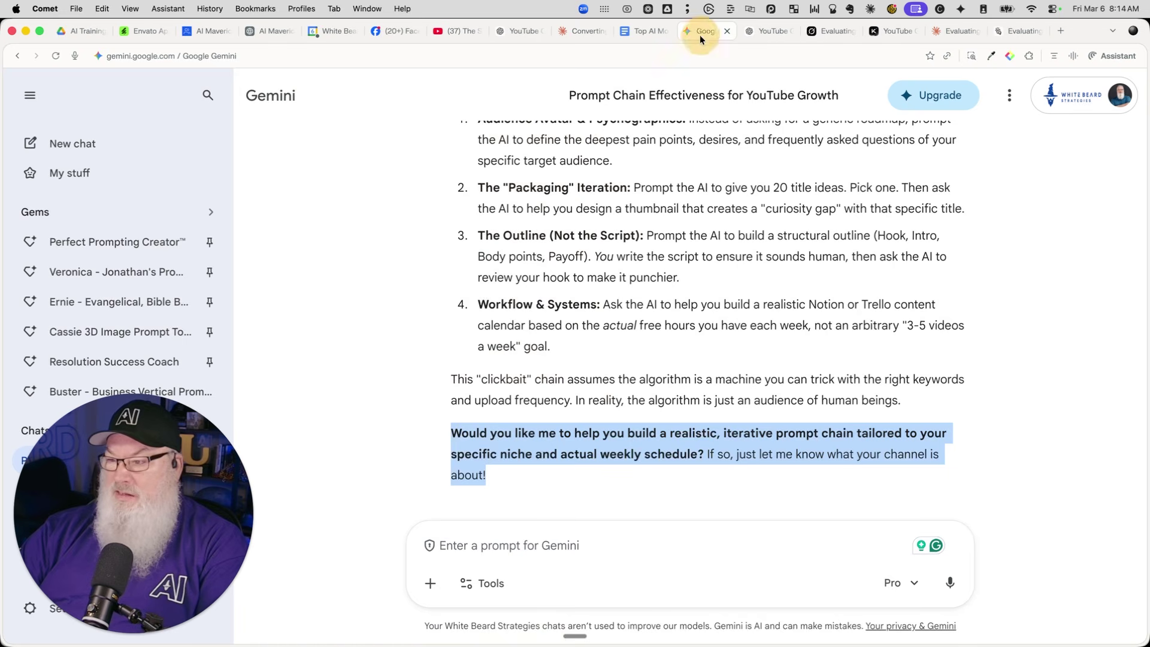
scroll(554, 371, "down", 4)
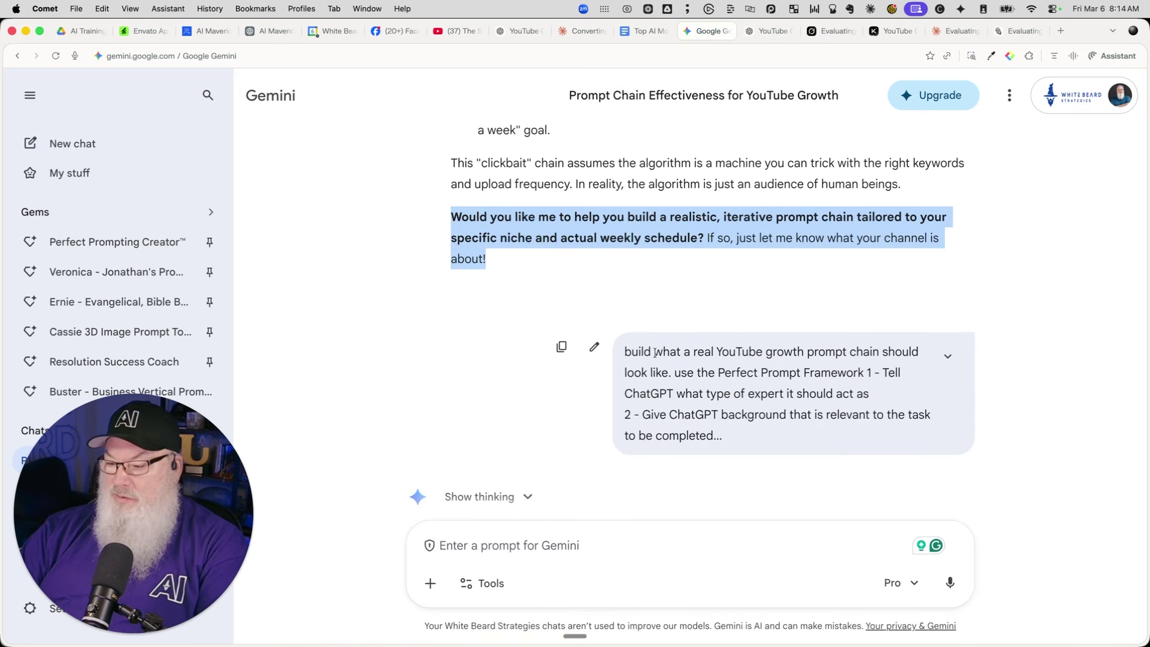
left_click_drag(624, 351, 759, 439)
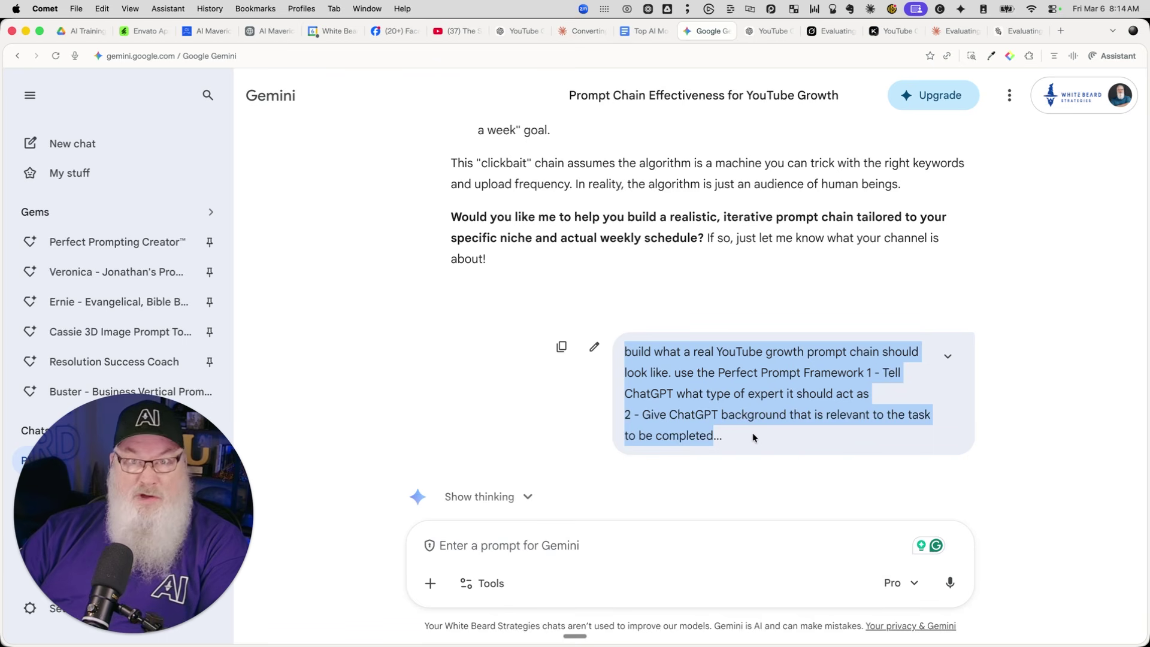
scroll(543, 429, "down", 10)
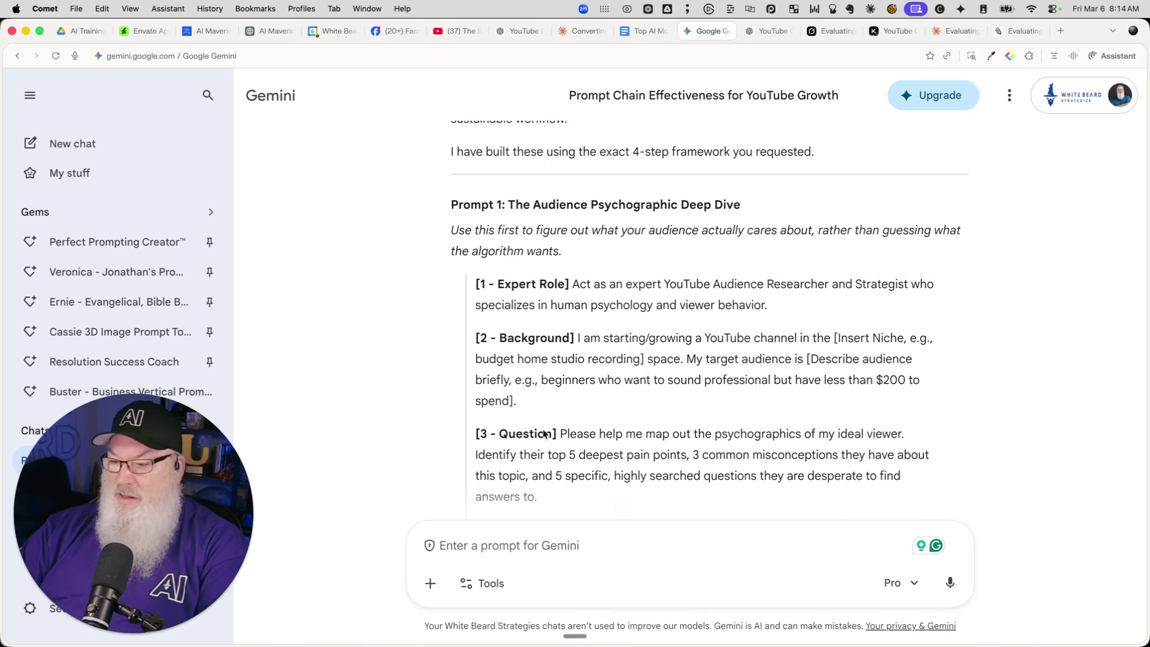
scroll(543, 430, "down", 15)
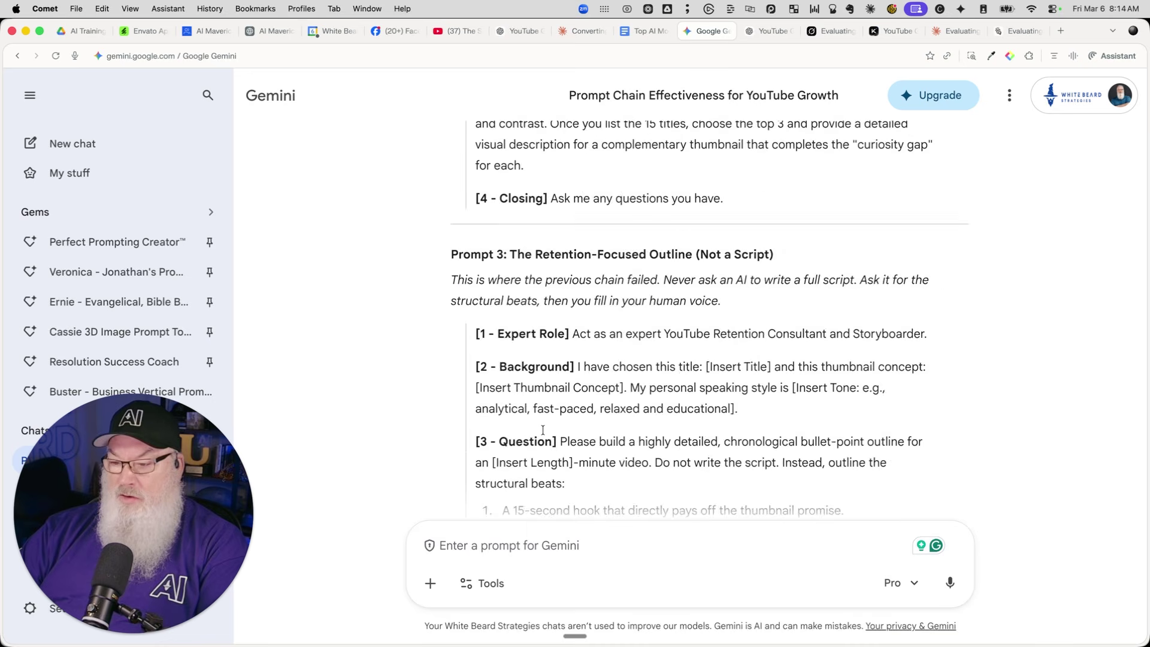
scroll(543, 430, "down", 8)
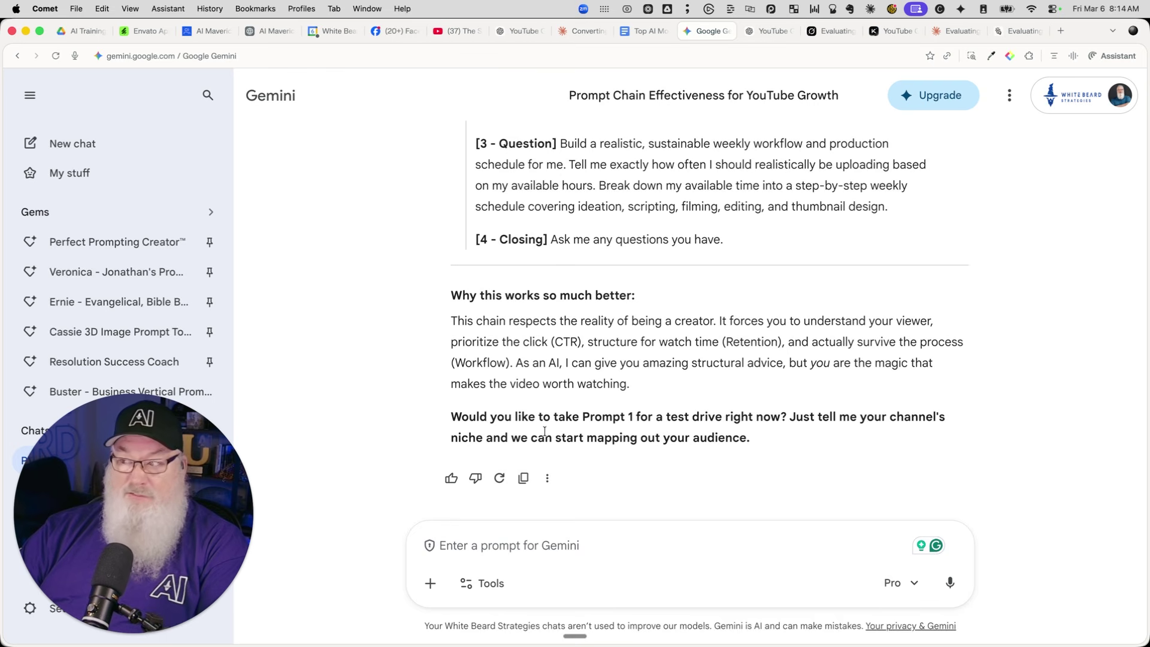
- Switch to ChatGPT's YouTube Growth Strategy Review and skim its rebuilt prompt chain to the closing comparison with the "guru" version
left_click(769, 32)
scroll(594, 284, "down", 20)
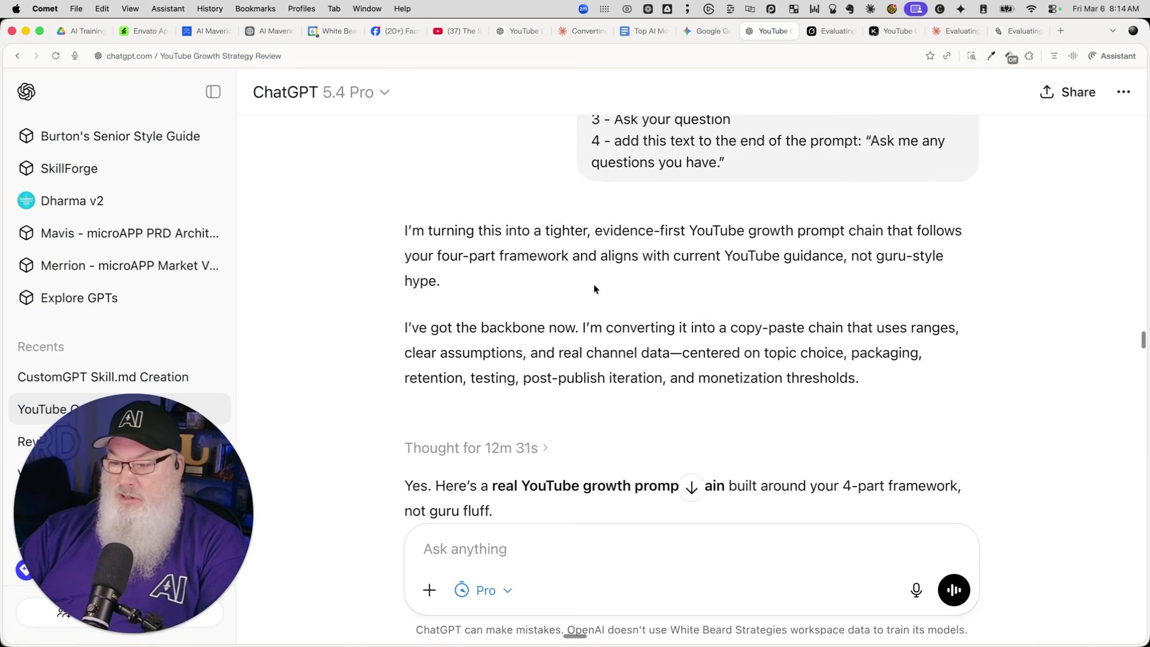
scroll(594, 285, "down", 20)
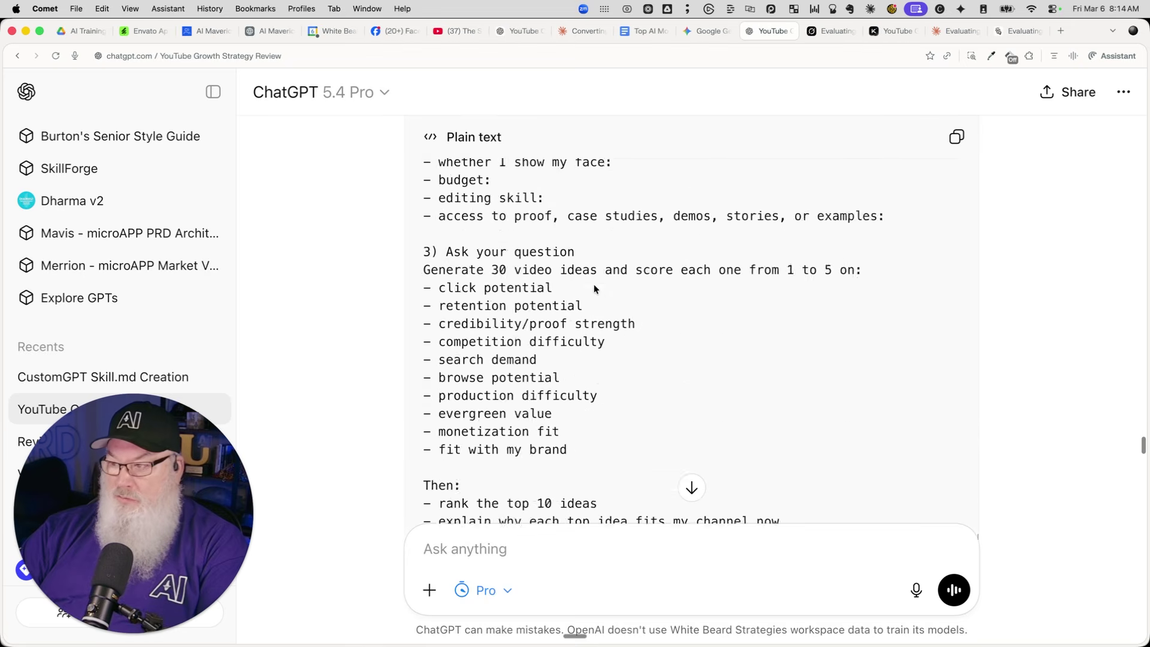
scroll(593, 285, "down", 20)
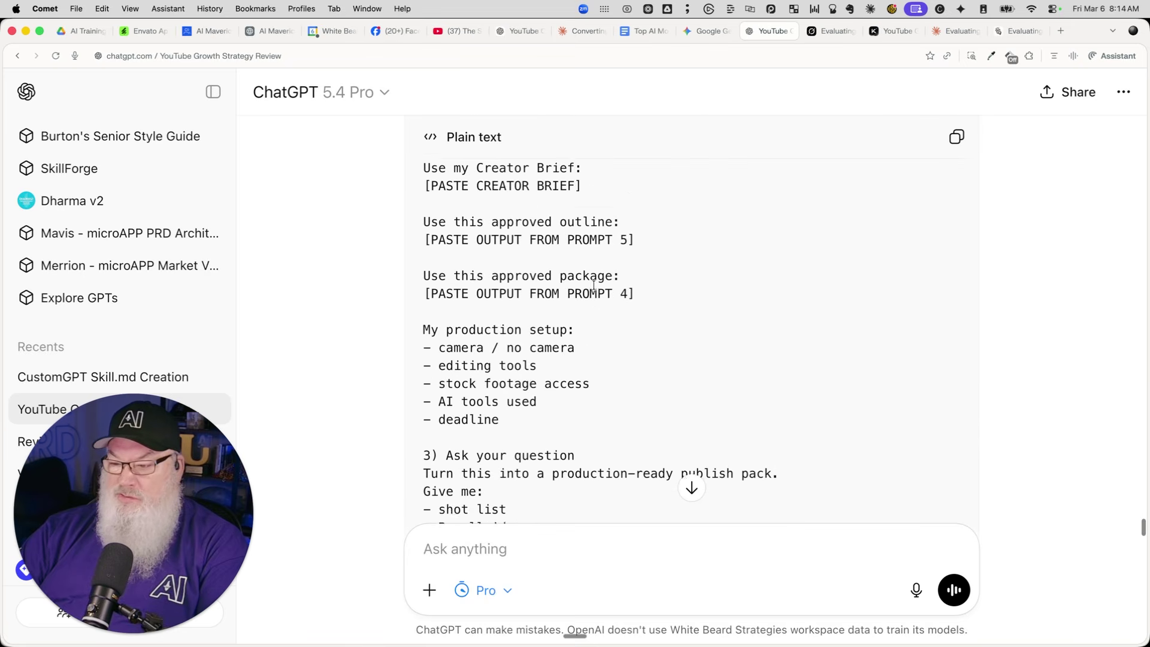
scroll(593, 285, "down", 20)
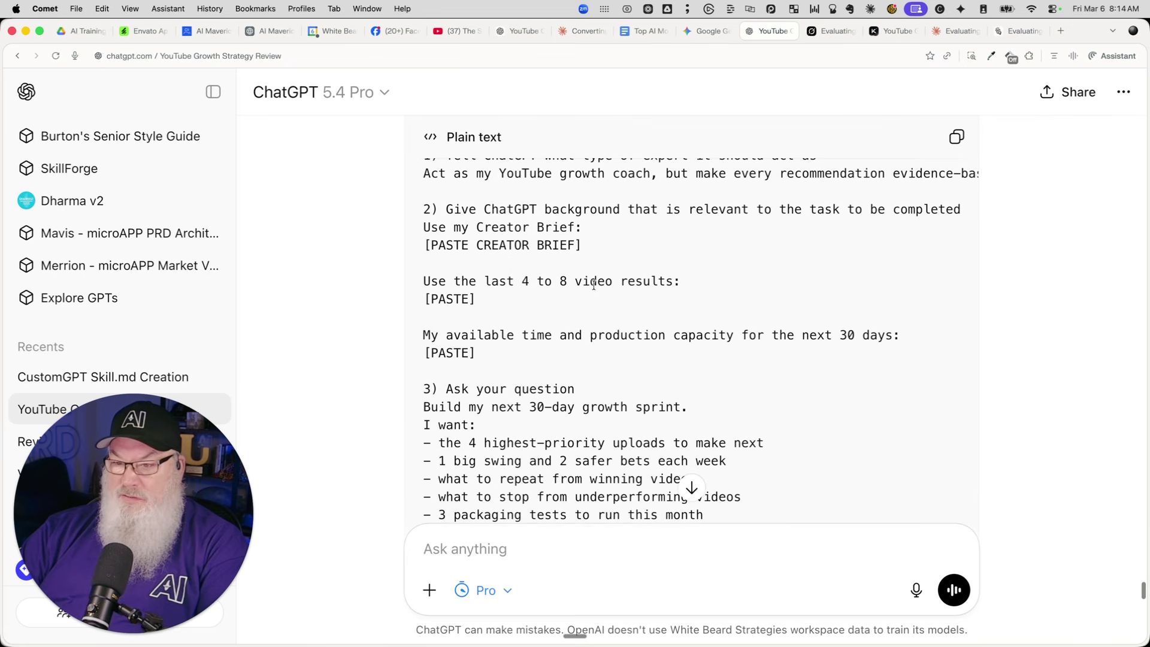
scroll(593, 285, "down", 20)
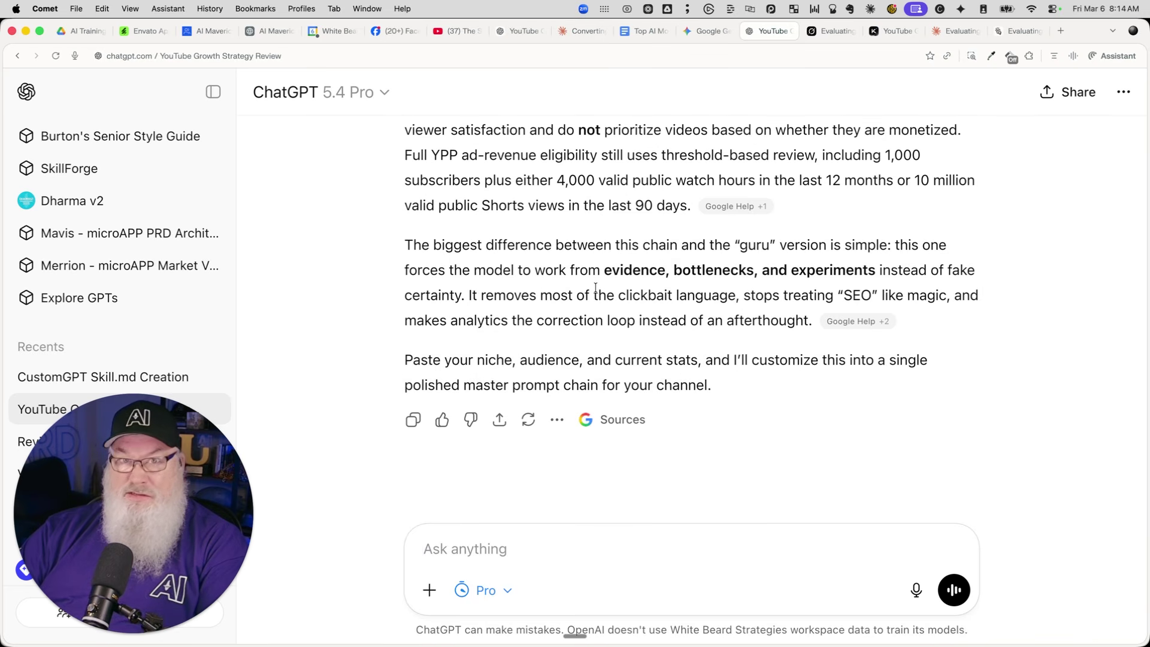
- Return to the Grok conversation, skim its rebuilt chain to the closing remarks, and go back up to the Perfect Prompt Framework request
left_click(830, 33)
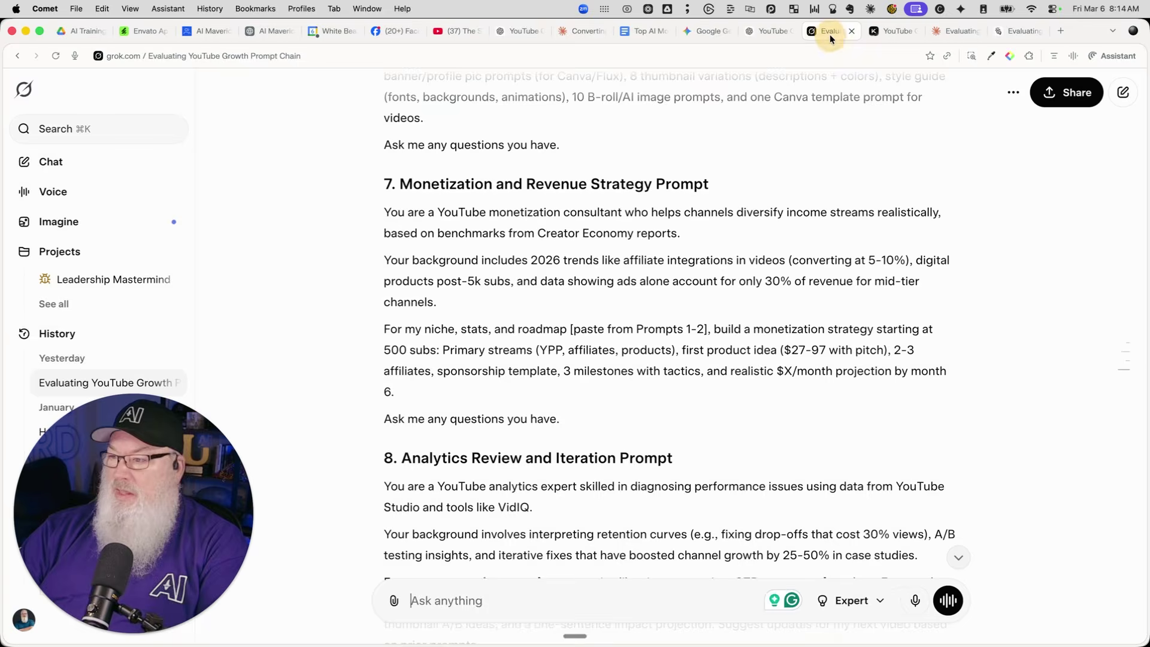
scroll(741, 179, "down", 5)
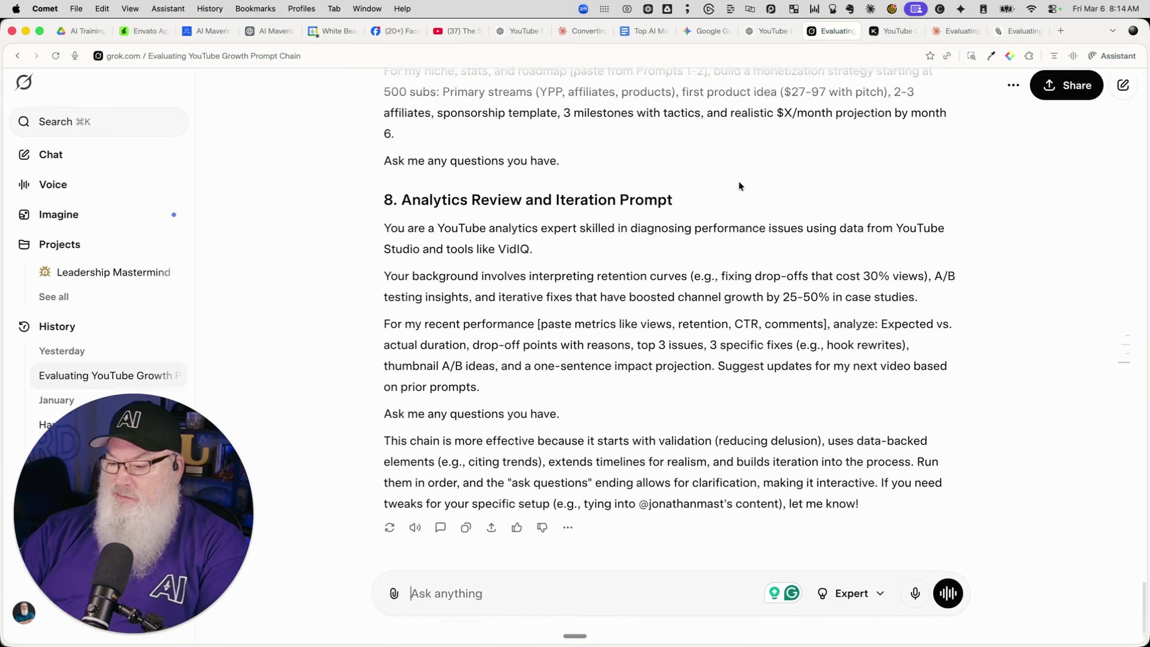
scroll(738, 181, "up", 12)
scroll(738, 181, "up", 10)
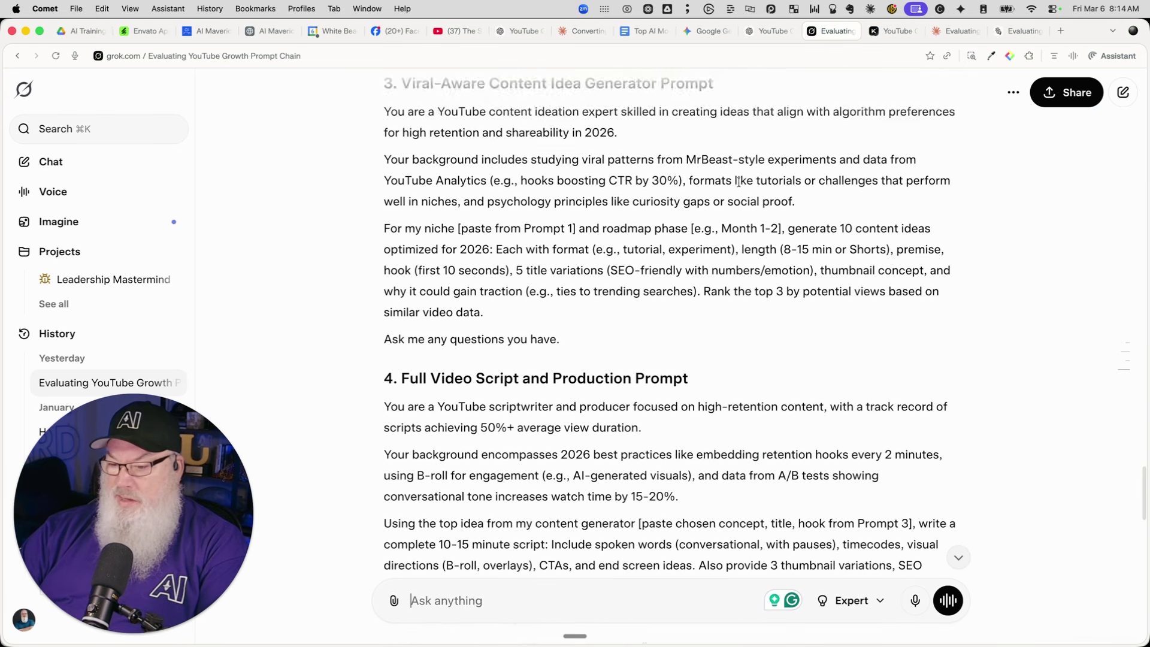
scroll(739, 181, "down", 13)
scroll(738, 181, "up", 15)
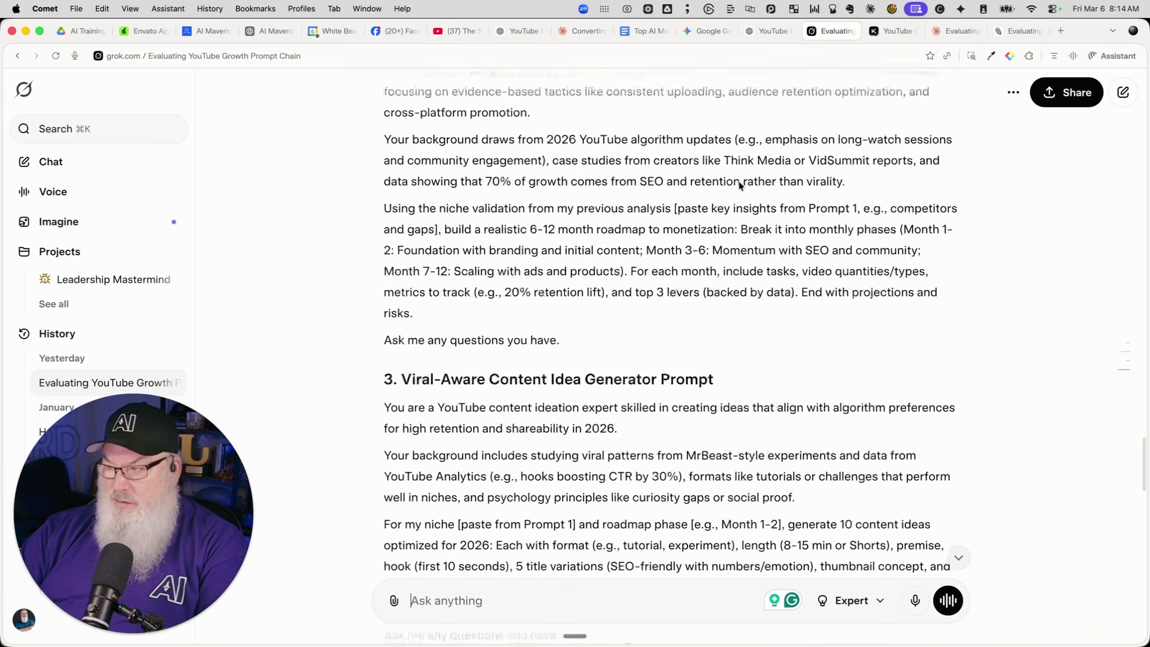
scroll(738, 181, "up", 2)
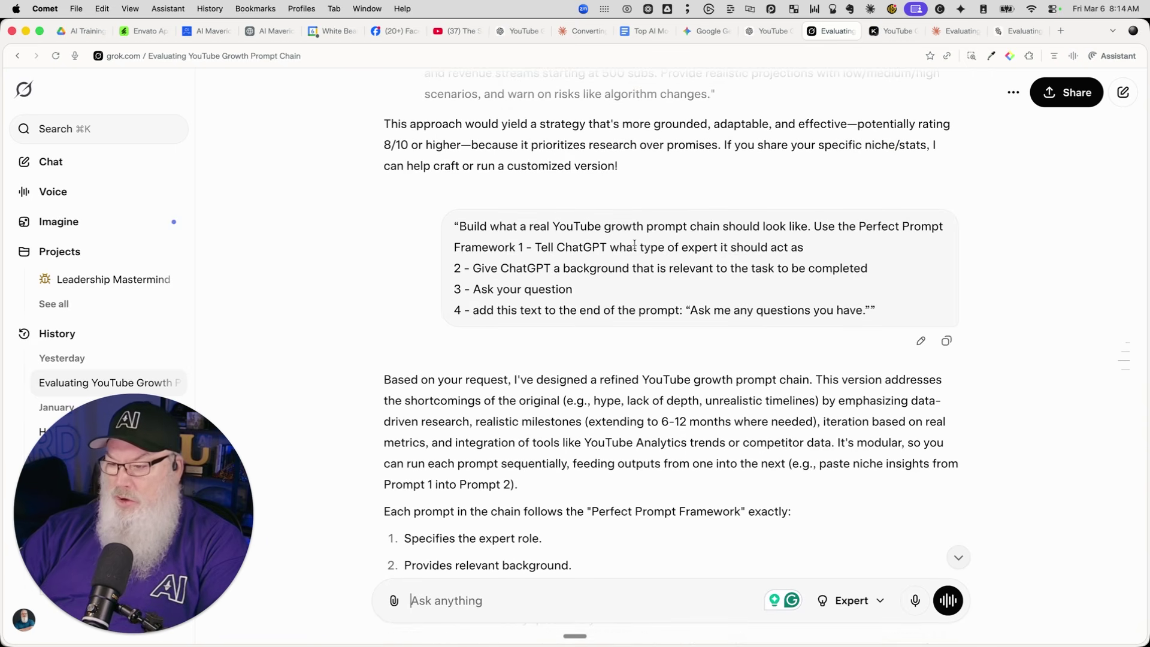
- Skim Grok's rebuilt eight-prompt chain from the Perfect Prompt Framework request down to the Analytics Review and Iteration Prompt
scroll(636, 259, "down", 8)
scroll(636, 259, "down", 20)
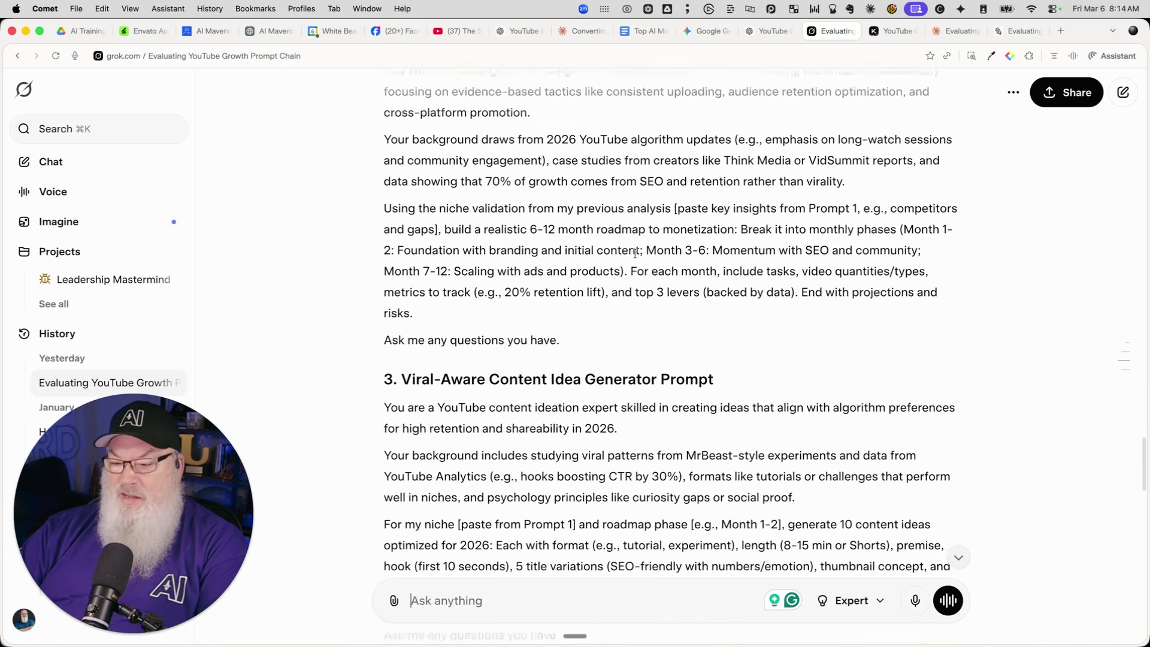
scroll(635, 253, "down", 15)
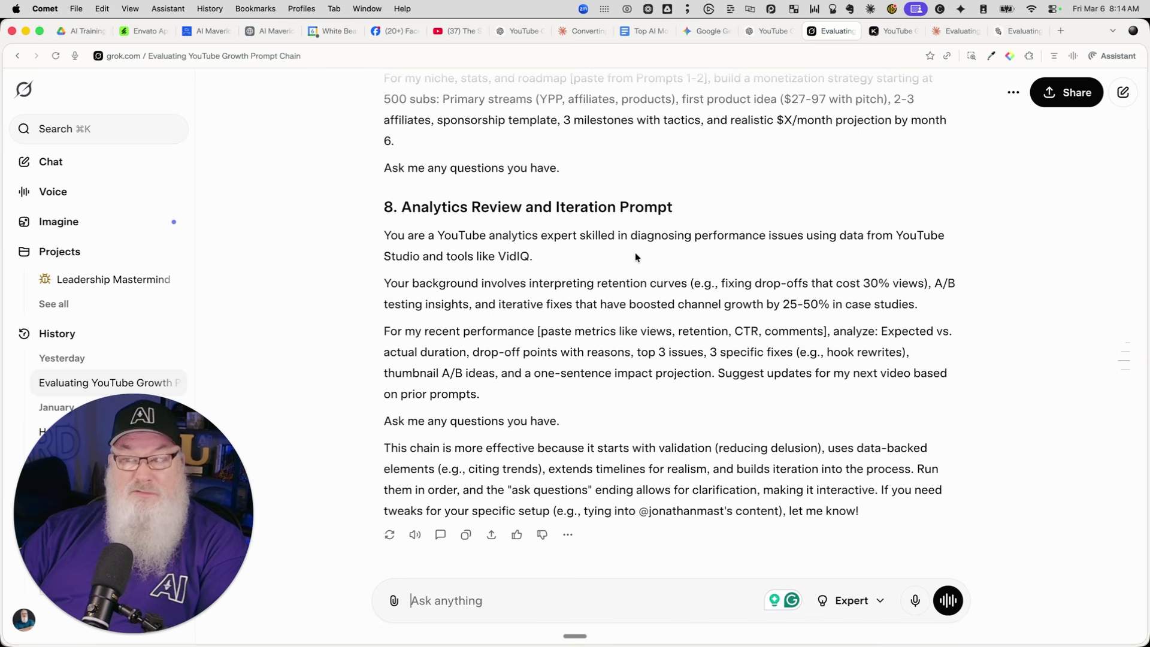
- Switch to Kimi's YouTube Growth Prompt Review and look through its rebuilt chain from Prompt 1 to the 90-Day Production System task
left_click(882, 33)
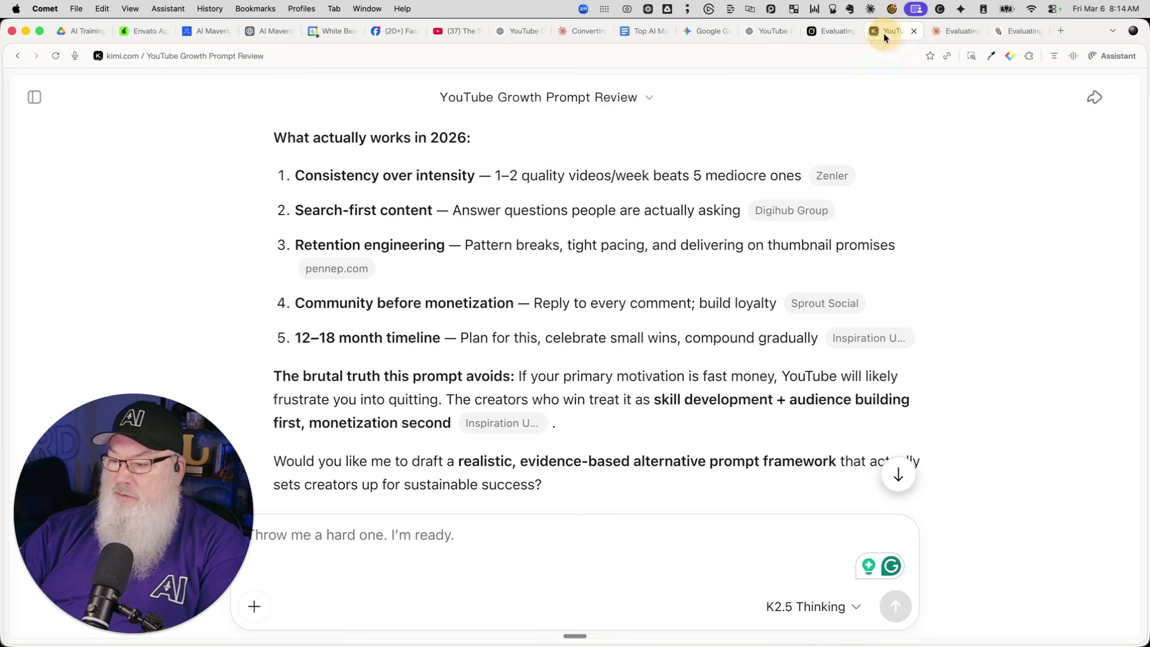
scroll(562, 323, "down", 8)
scroll(562, 322, "down", 5)
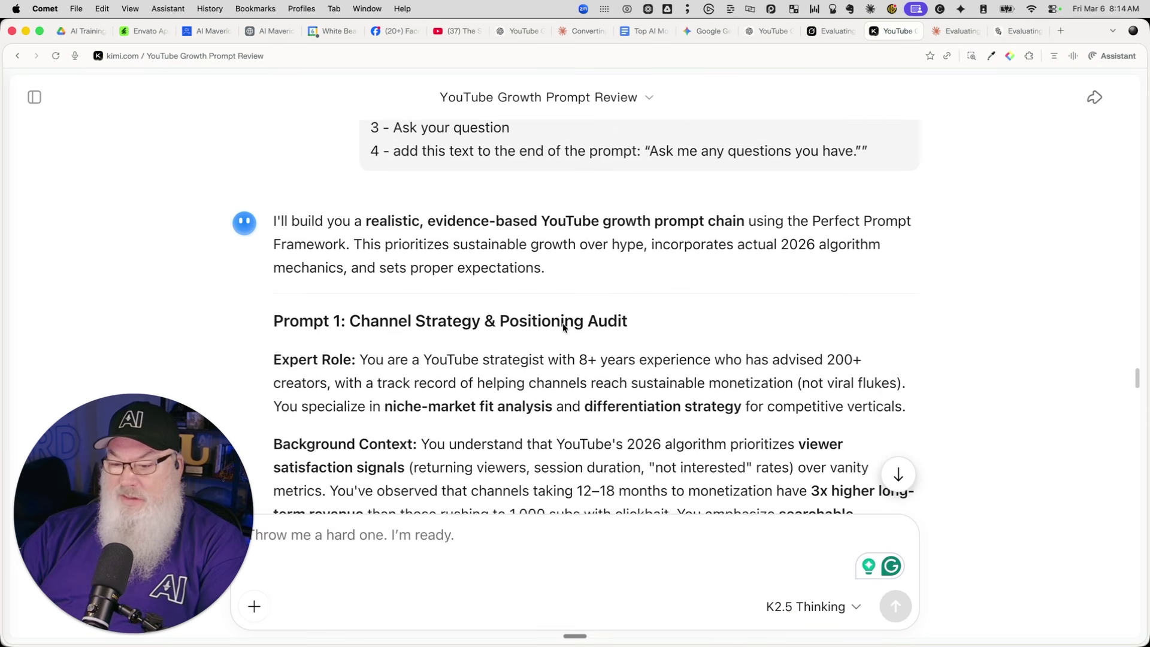
scroll(563, 323, "up", 2)
scroll(563, 326, "up", 3)
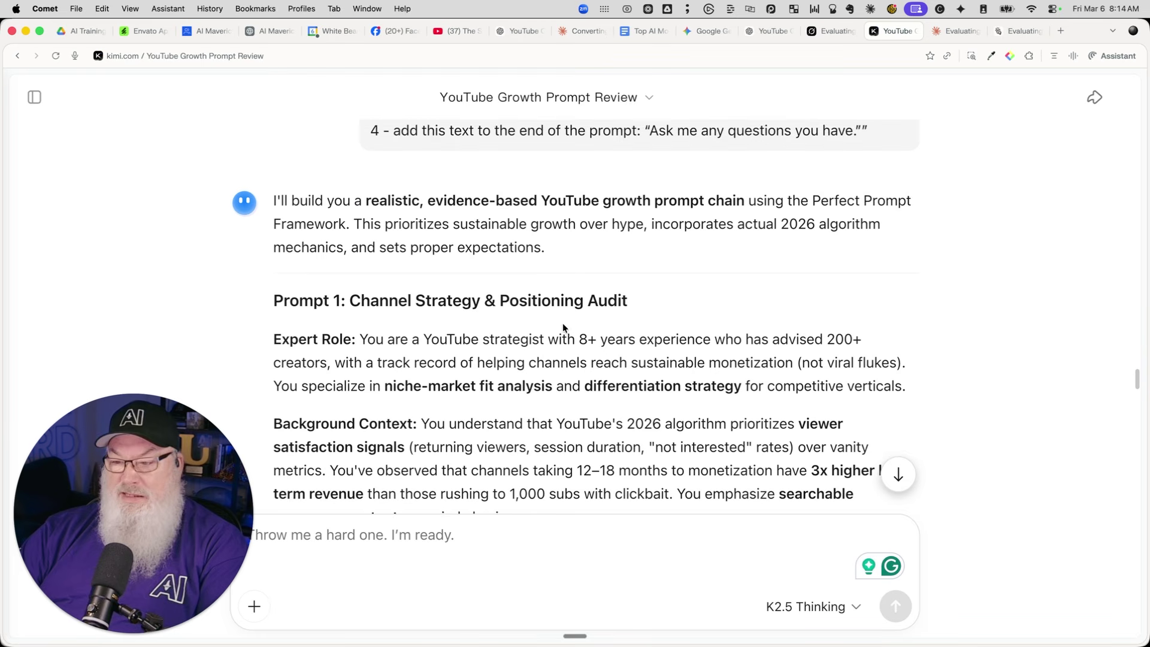
scroll(563, 327, "down", 1)
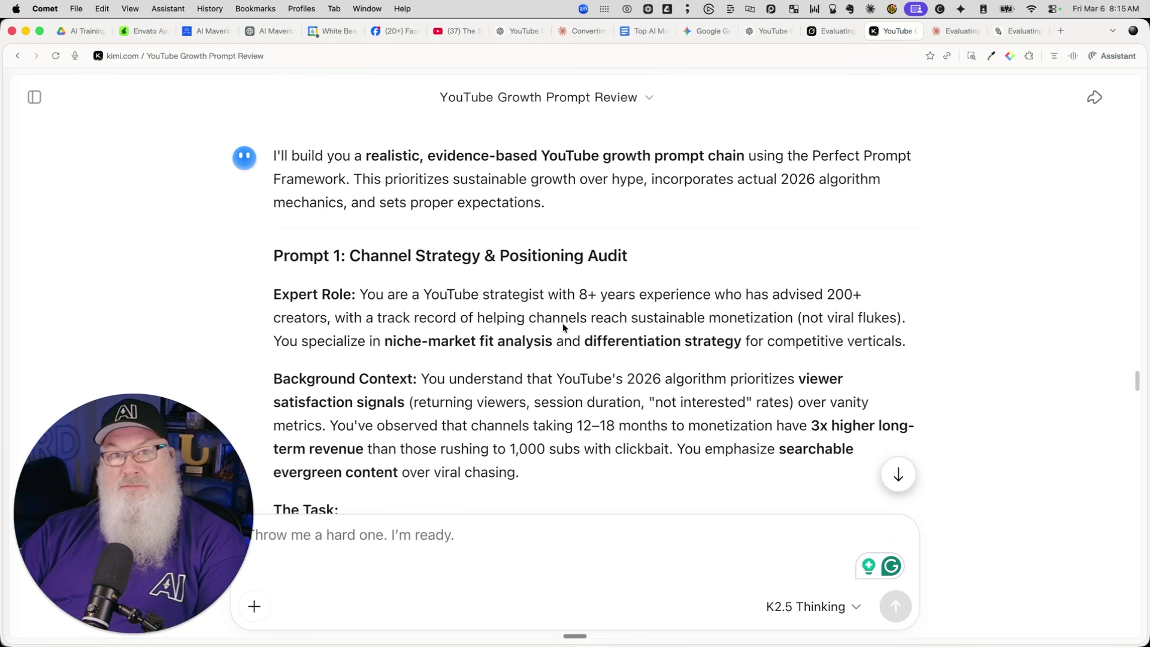
scroll(562, 324, "down", 3)
scroll(563, 324, "down", 7)
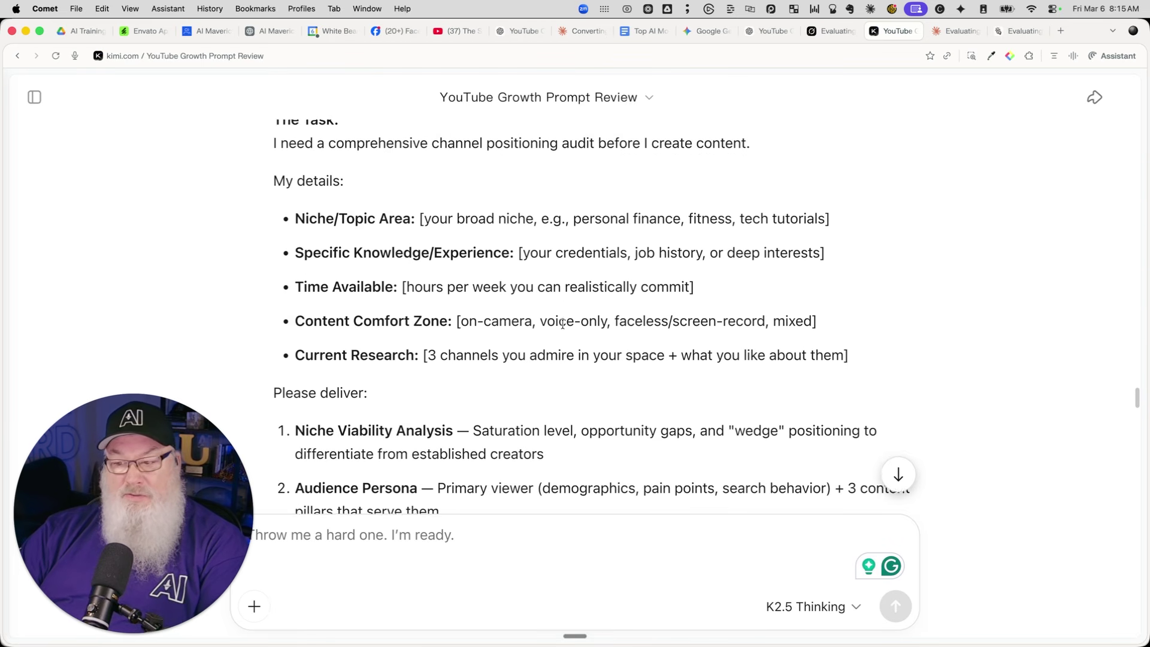
scroll(562, 324, "down", 20)
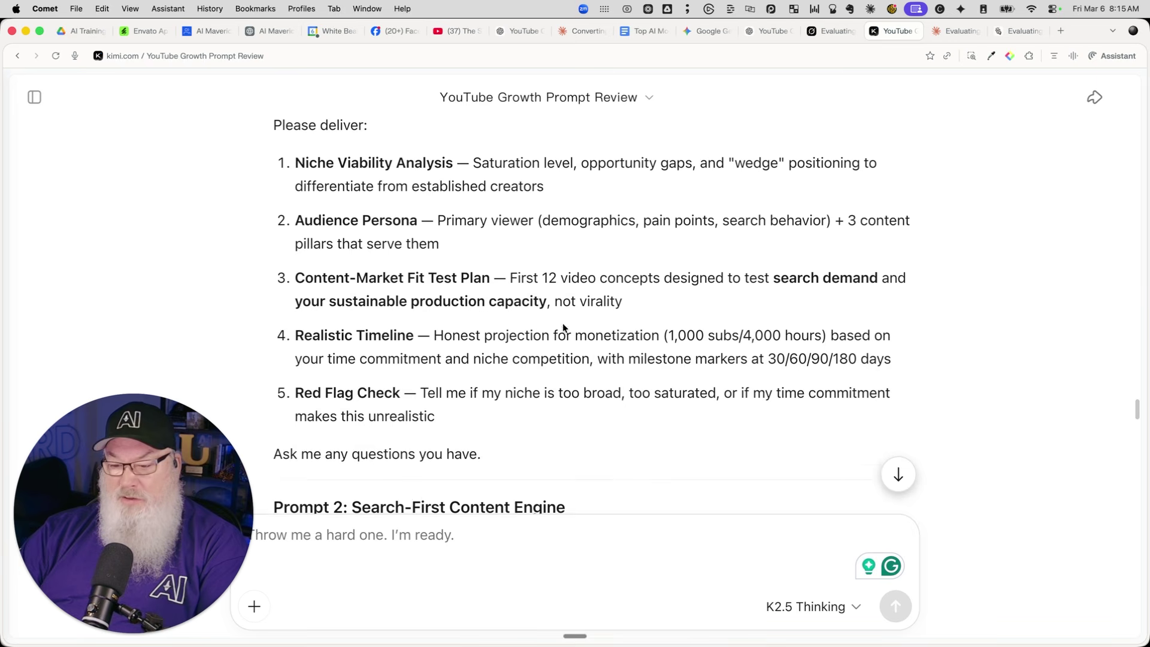
scroll(562, 324, "down", 12)
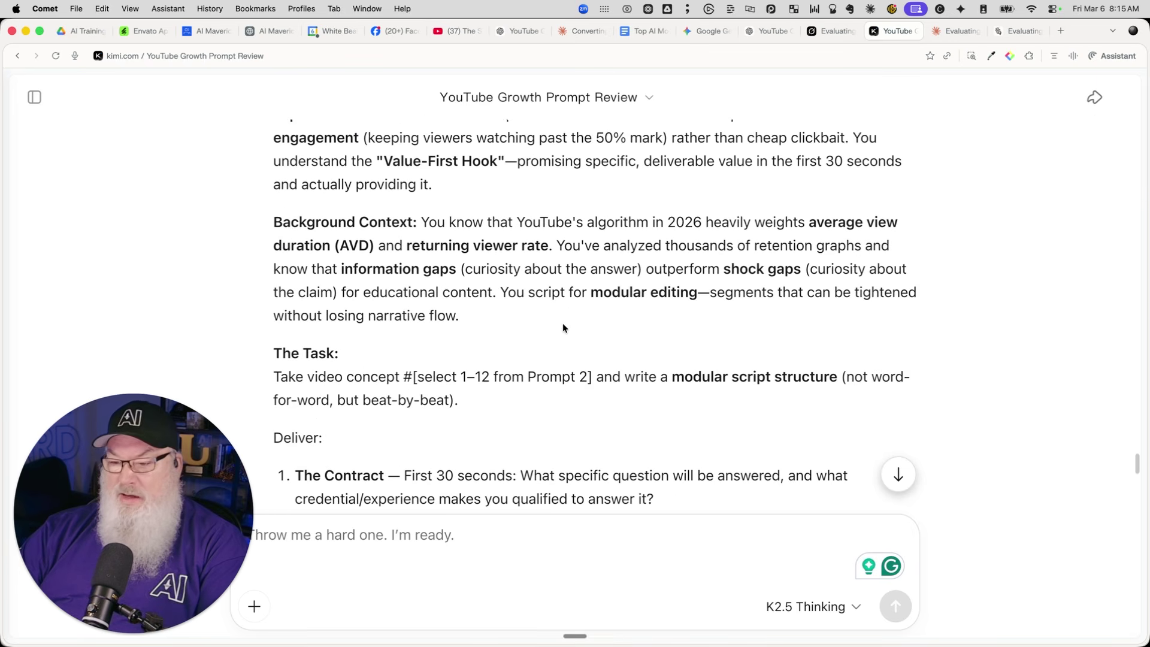
scroll(562, 324, "down", 6)
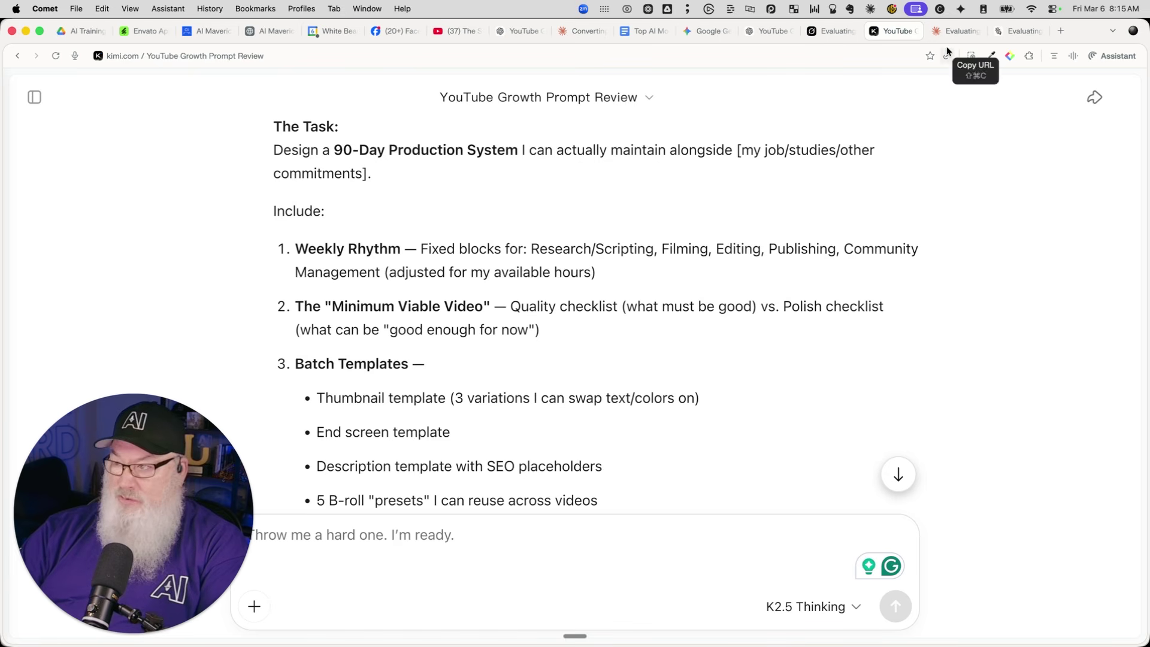
- Switch to the Manus conversation, preview the report "YouTube Prompt Chain Re-Evaluation: A Strategic Autopsy and Rebuild", and close it again
left_click(1004, 30)
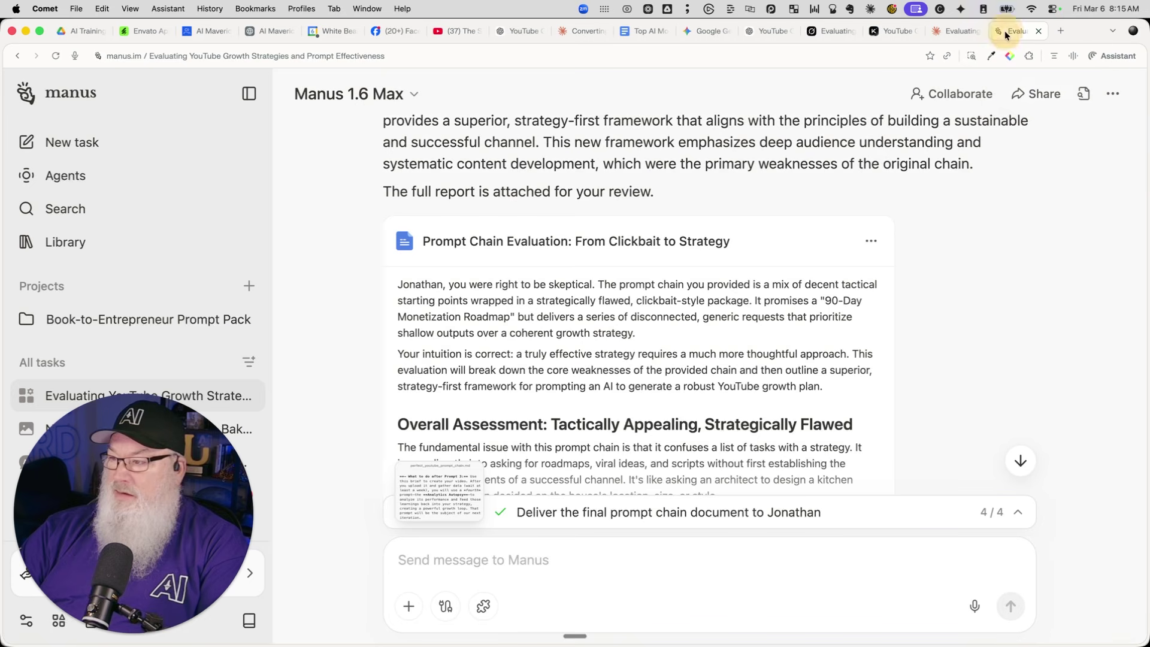
scroll(624, 270, "up", 10)
scroll(624, 270, "down", 8)
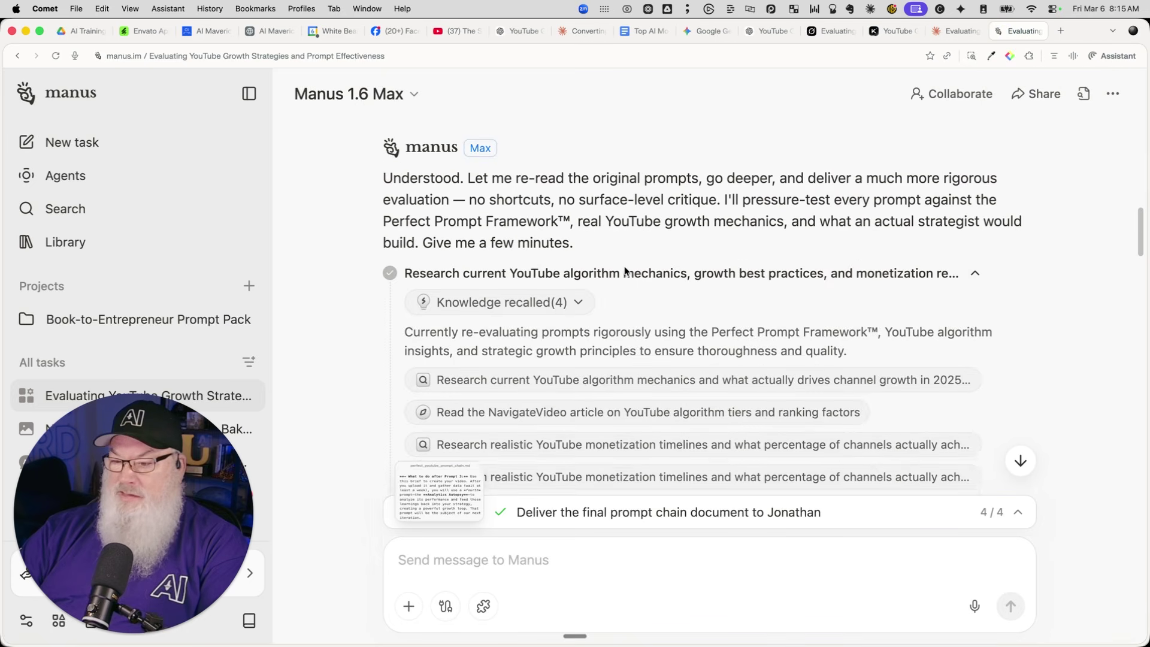
scroll(624, 270, "down", 15)
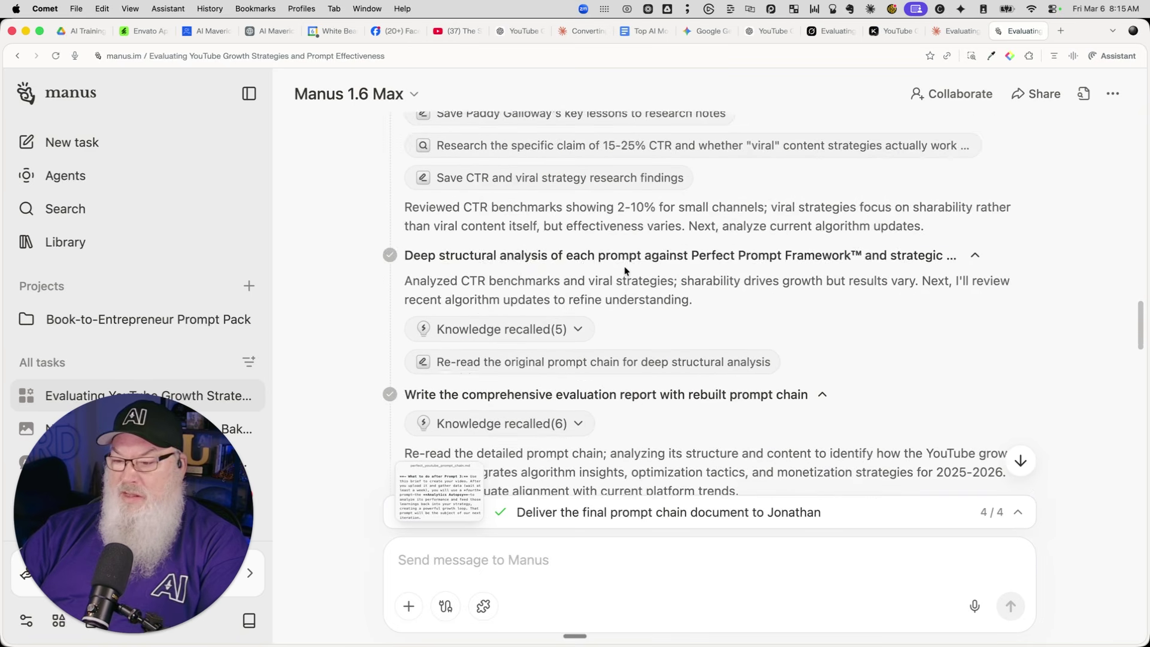
scroll(625, 271, "down", 5)
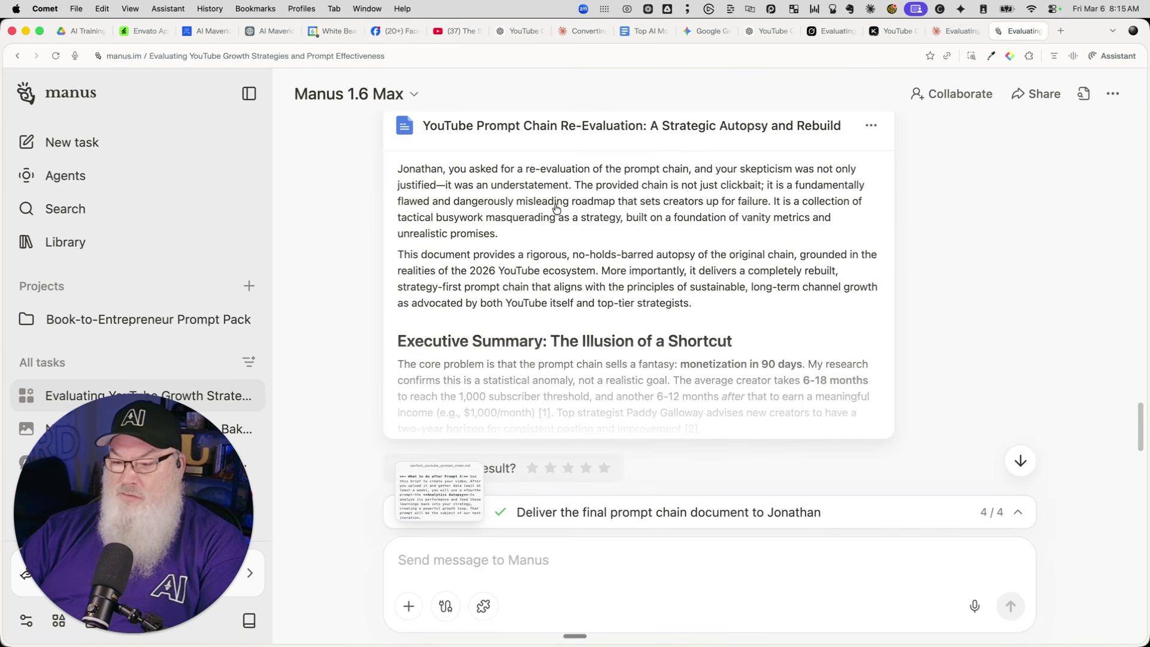
left_click(556, 208)
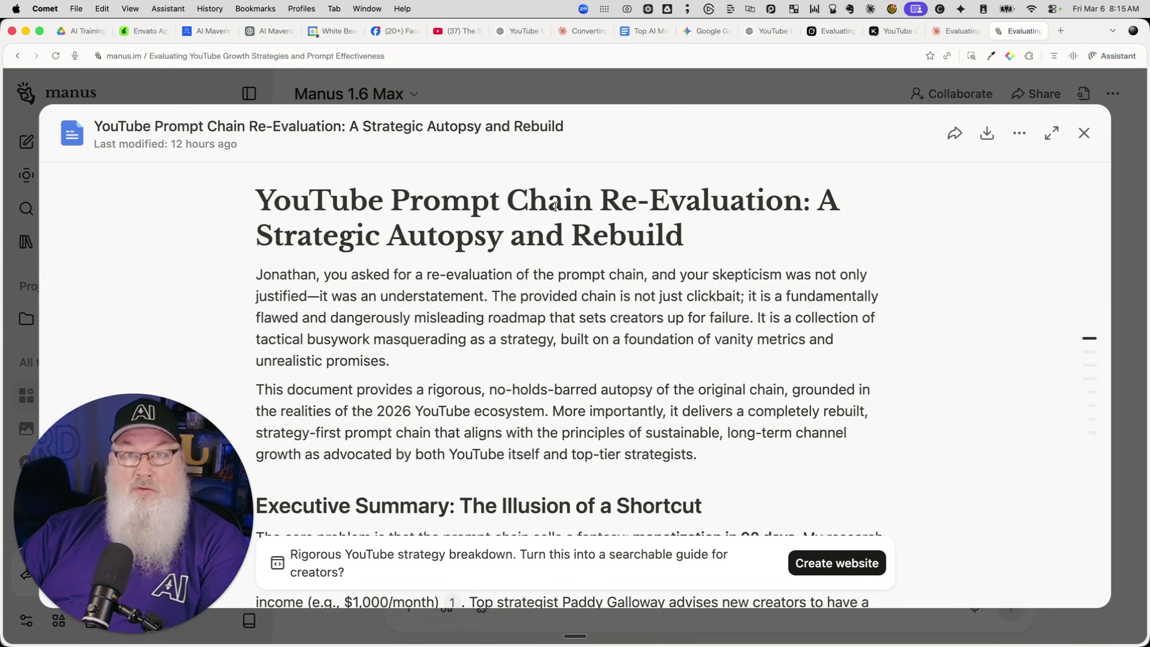
left_click(1083, 132)
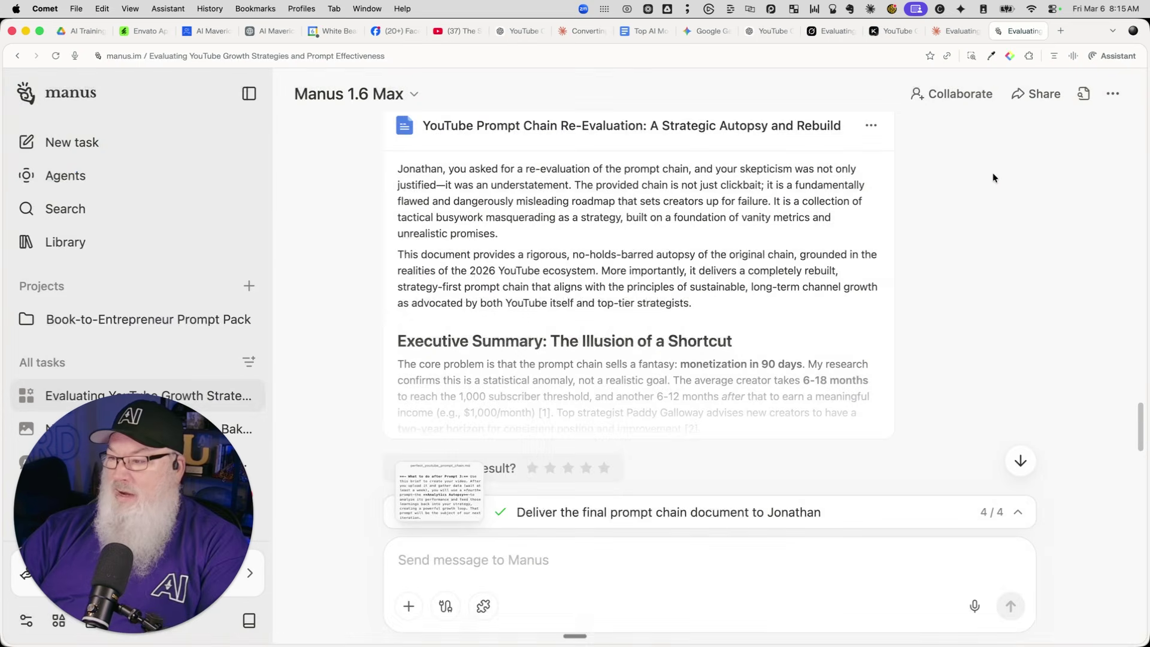
- Open Perplexity in a new tab, bring up the recent thread evaluating the original prompt, and read its request to rank all 6 LLMs
left_click(1059, 31)
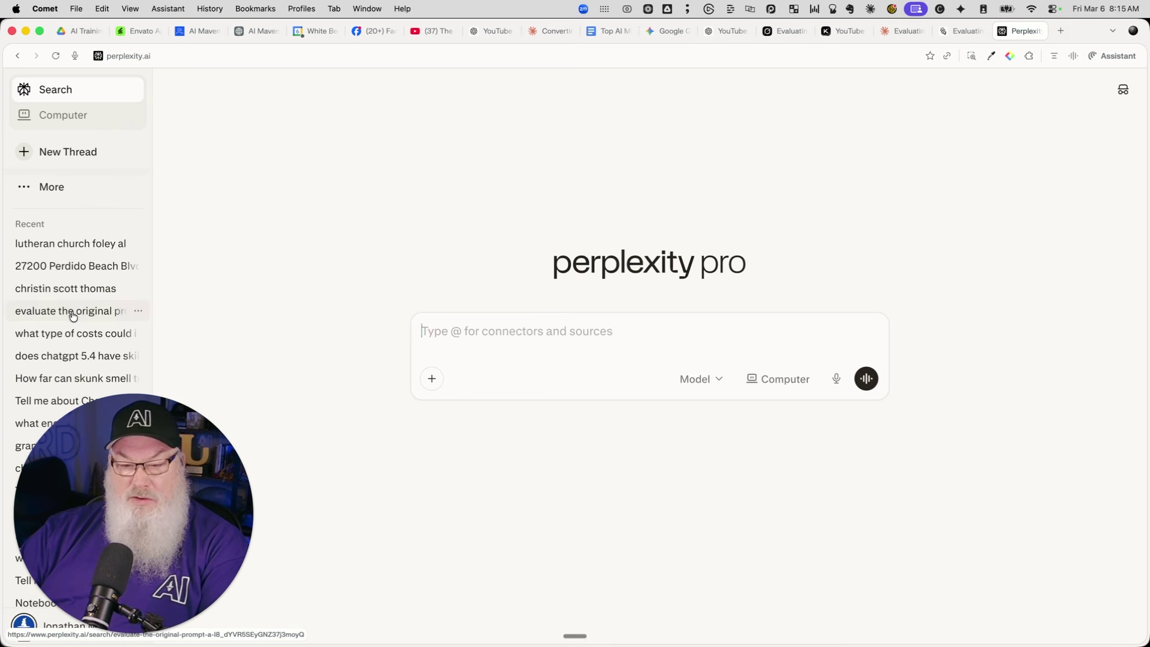
left_click(72, 314)
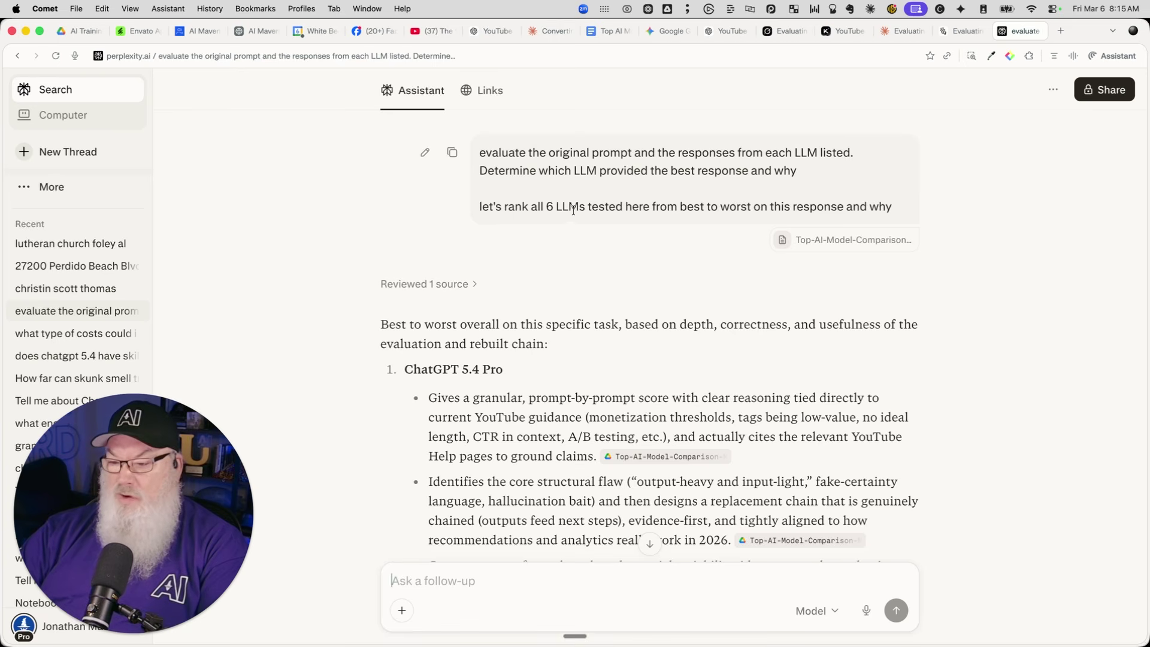
scroll(611, 207, "down", 1)
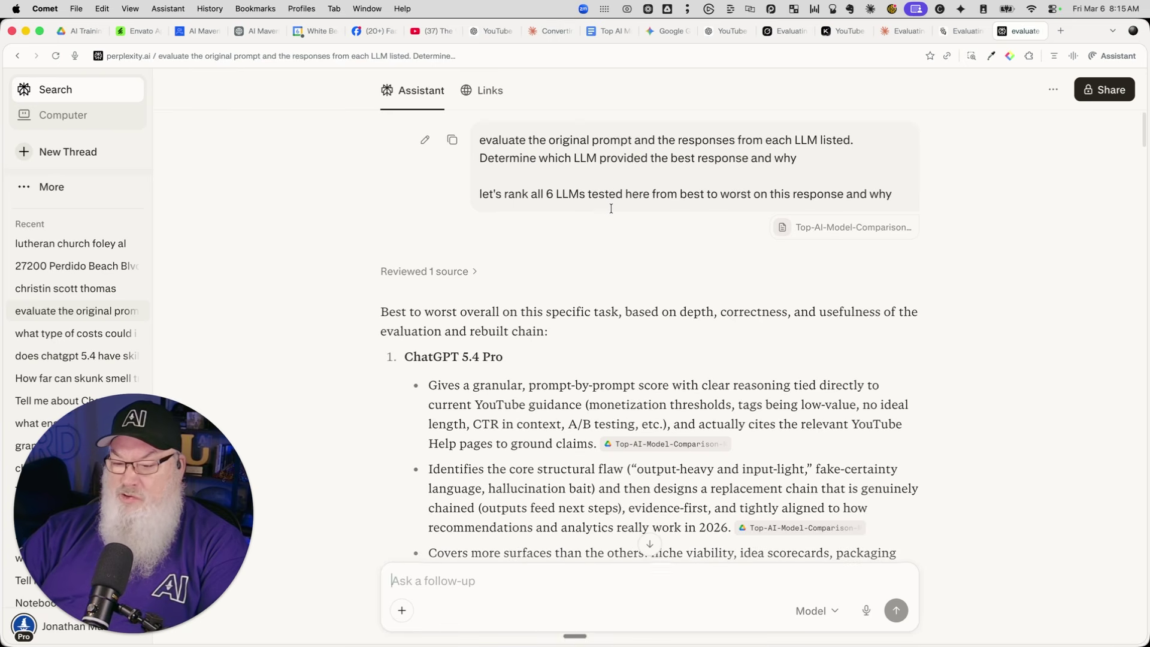
scroll(611, 208, "down", 2)
scroll(611, 208, "down", 5)
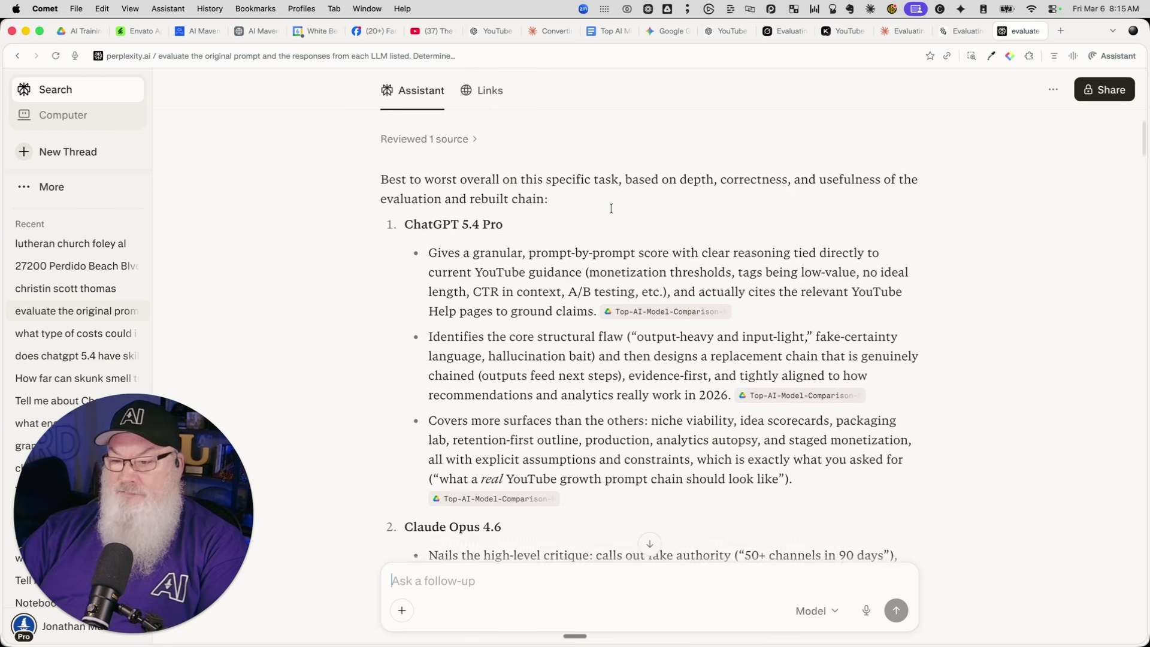
mouse_move(602, 282)
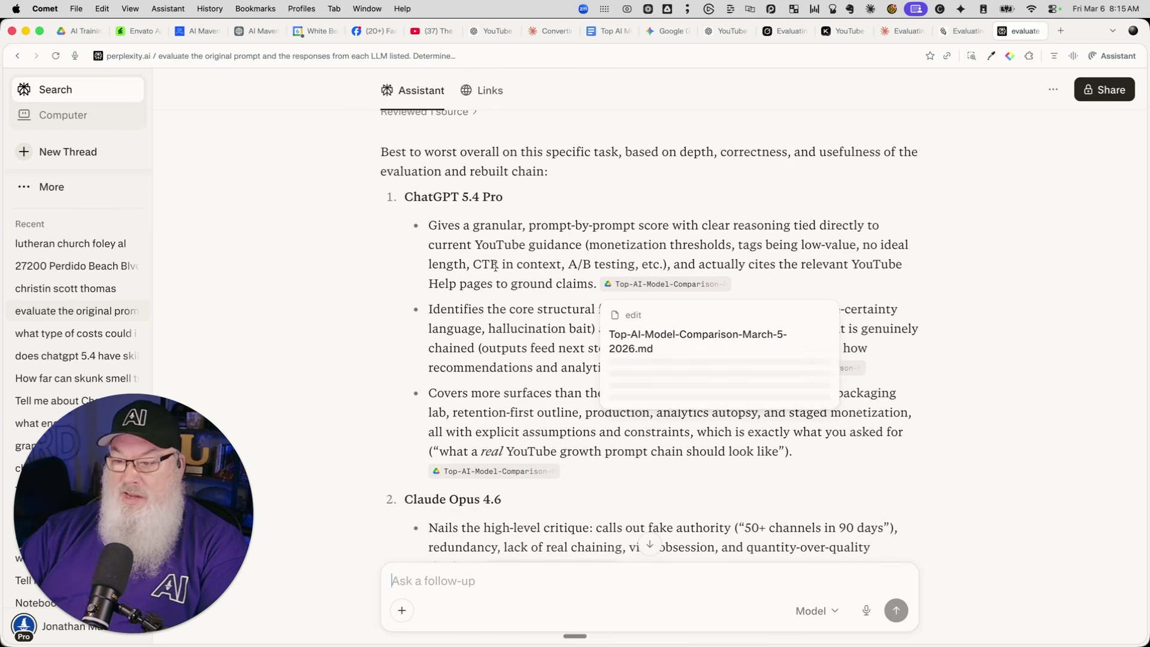
- Read Perplexity's best-to-worst ranking of the models, including the original "guru" prompt chain and the closing reasons for first place
scroll(313, 293, "down", 12)
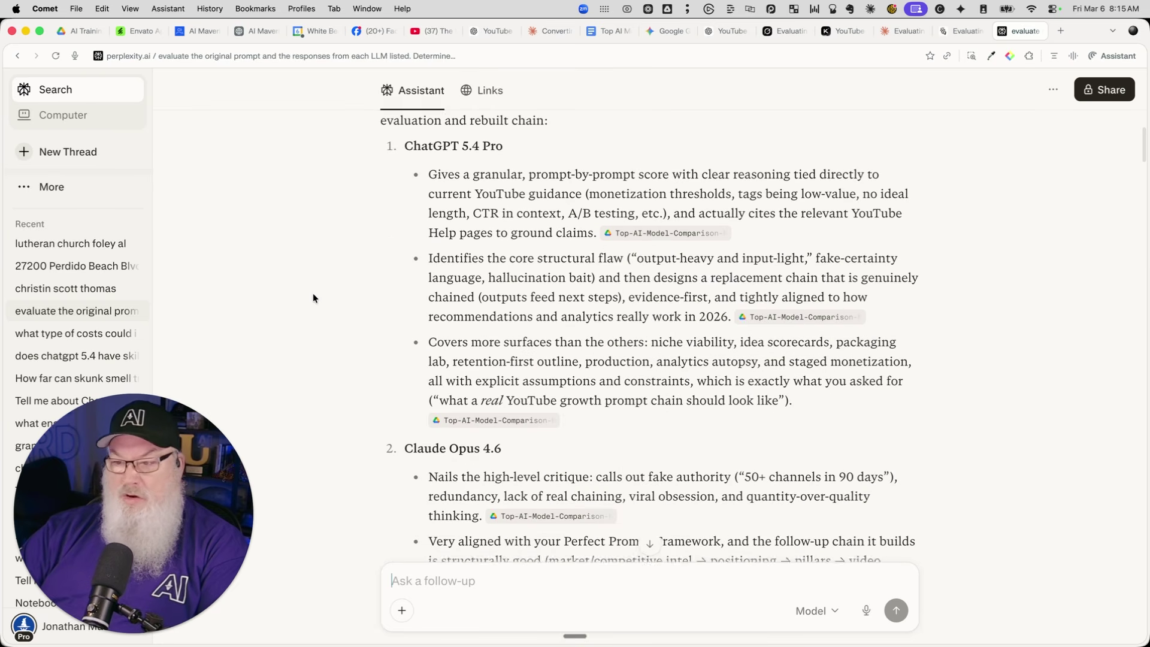
scroll(313, 299, "down", 10)
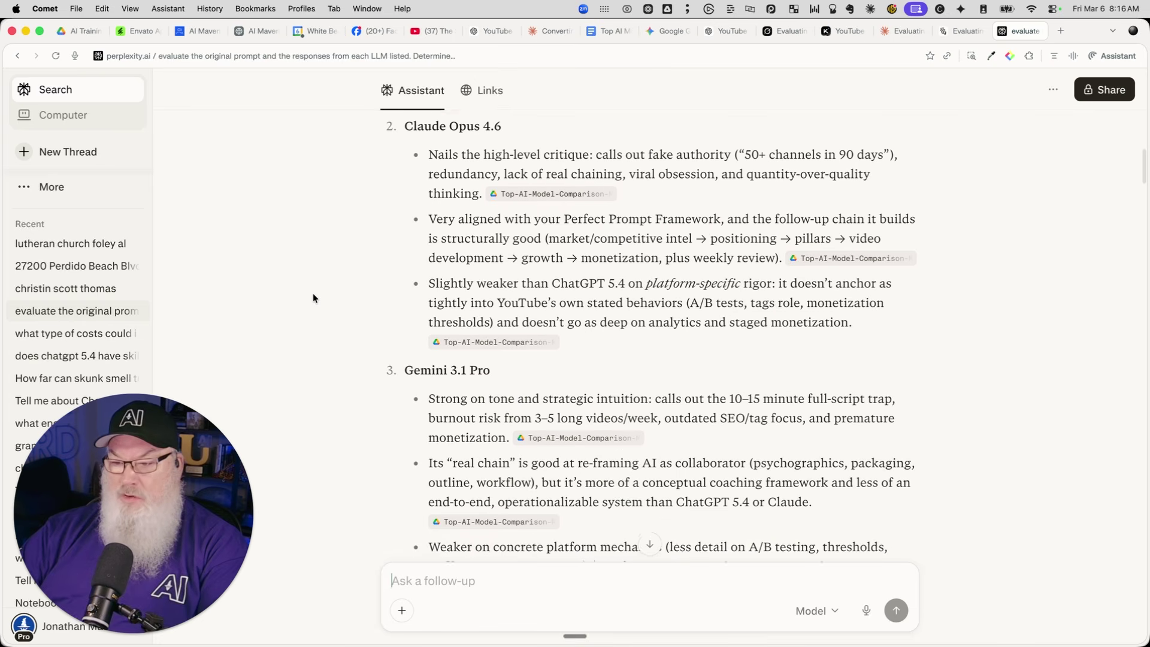
scroll(313, 298, "down", 20)
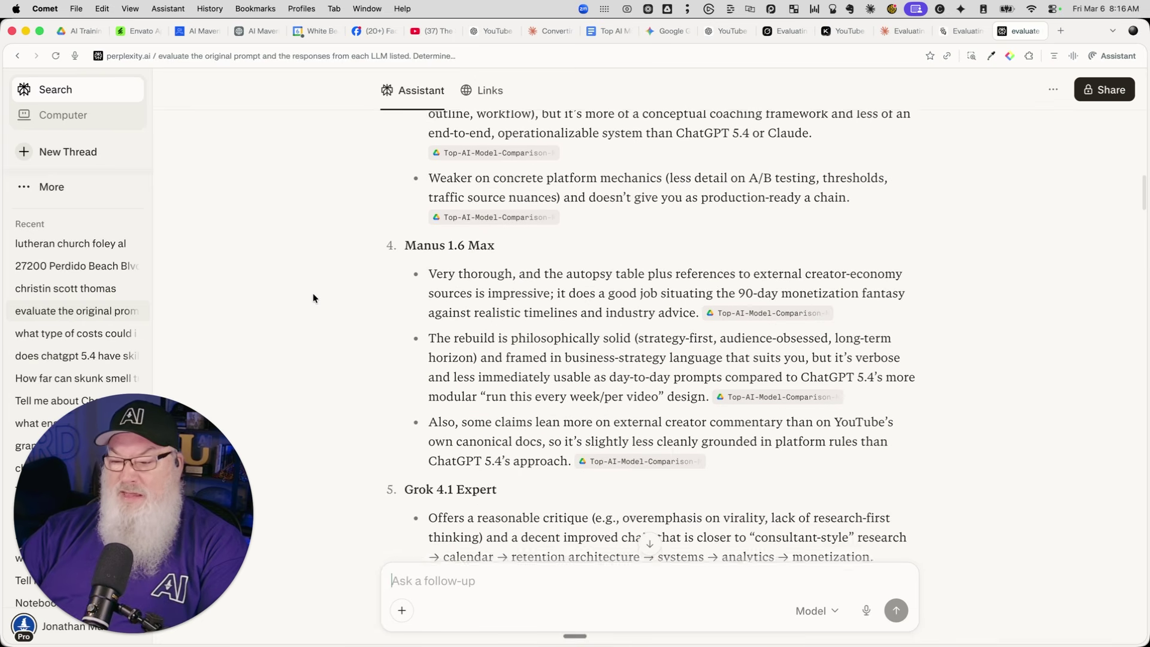
scroll(313, 298, "down", 1)
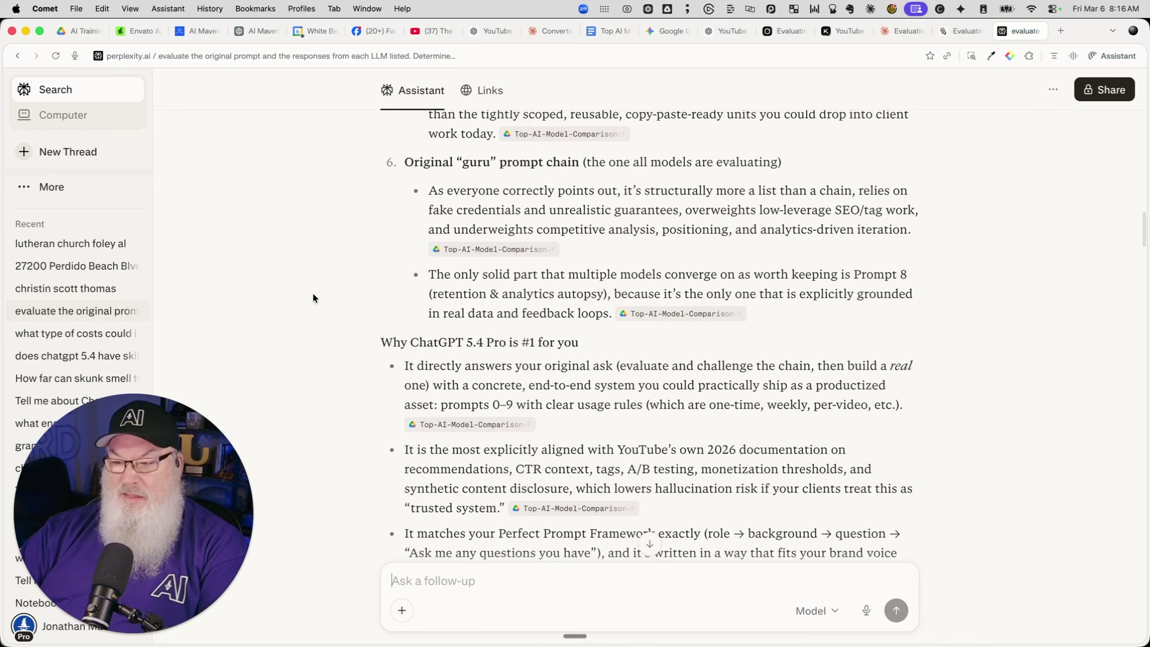
scroll(312, 298, "up", 8)
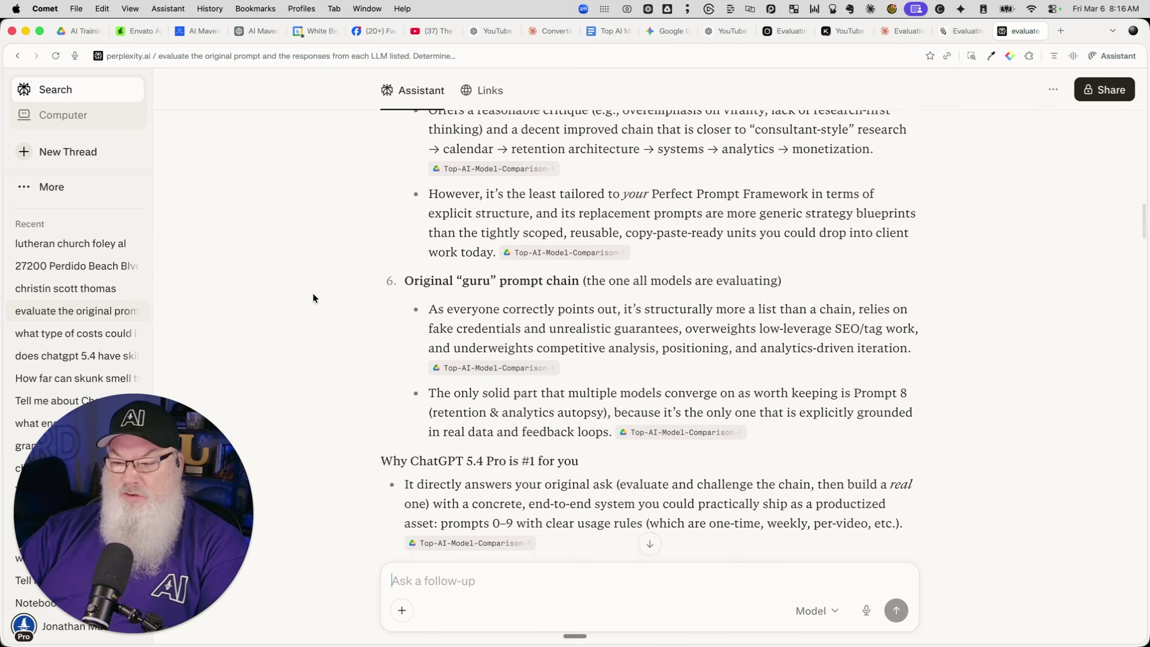
scroll(313, 298, "down", 3)
scroll(313, 298, "down", 9)
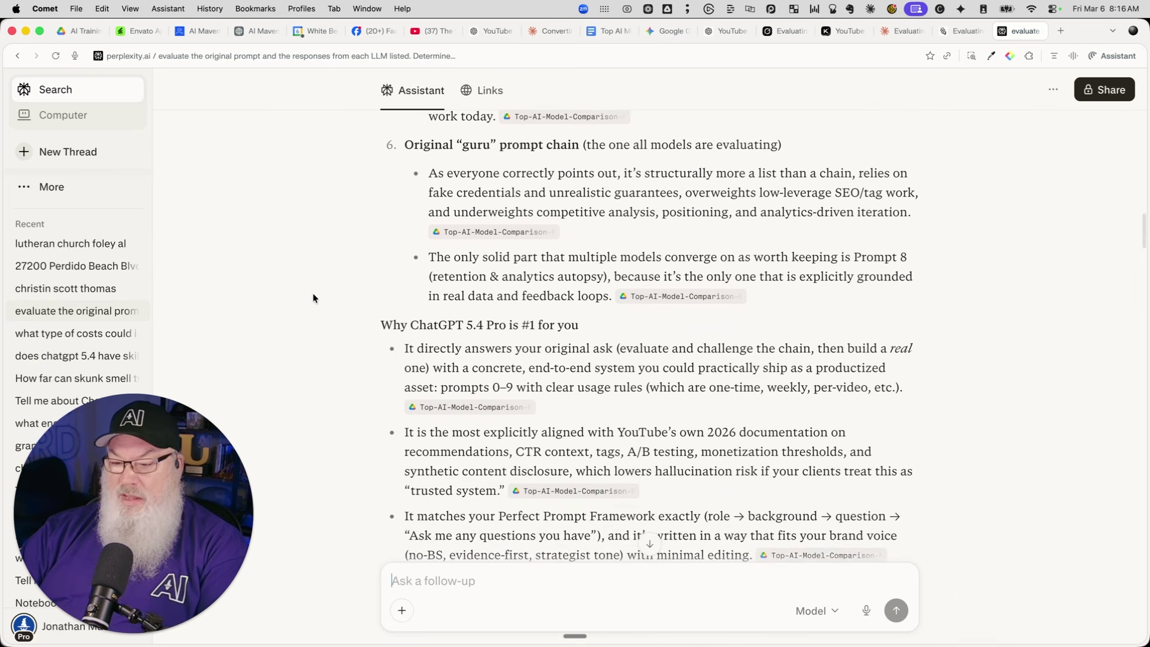
scroll(312, 295, "down", 3)
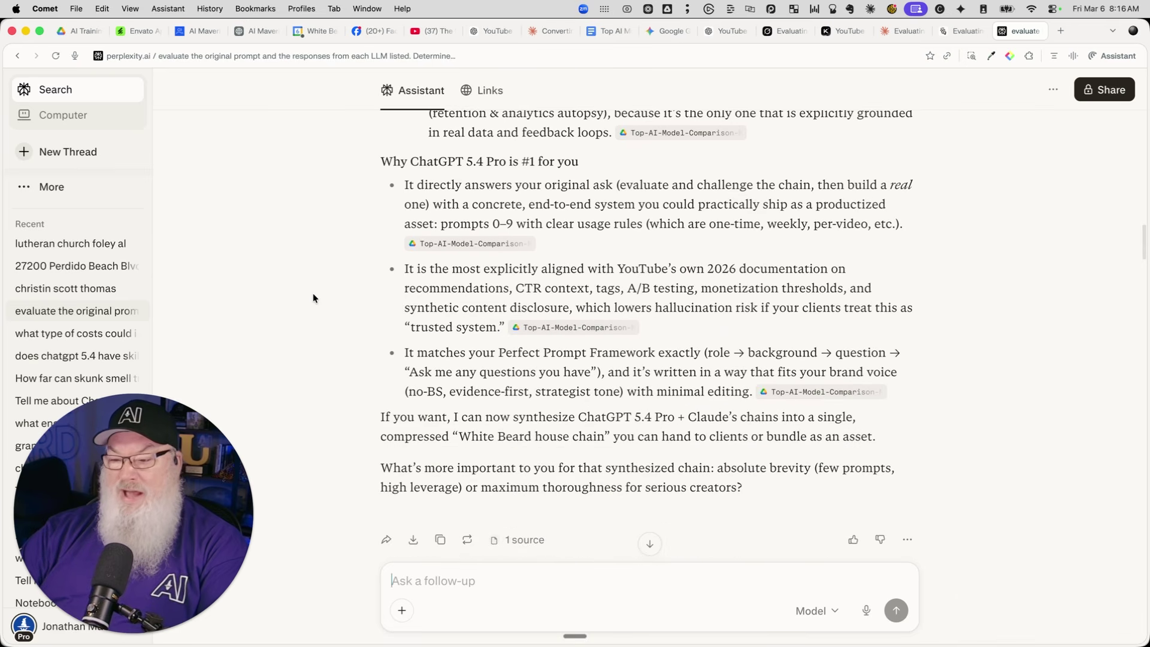
- Review the follow-up question about Claude Opus recommending a better solution and read Perplexity's revised ranking to its closing recommendation
scroll(327, 299, "down", 14)
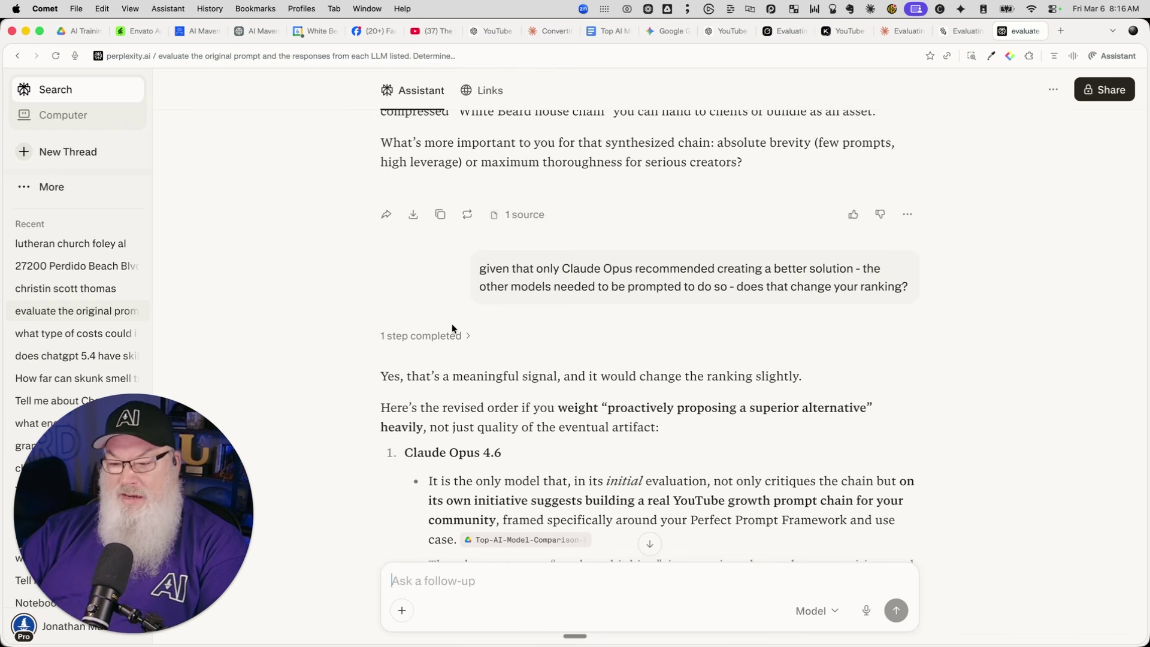
scroll(452, 323, "down", 5)
scroll(452, 322, "down", 1)
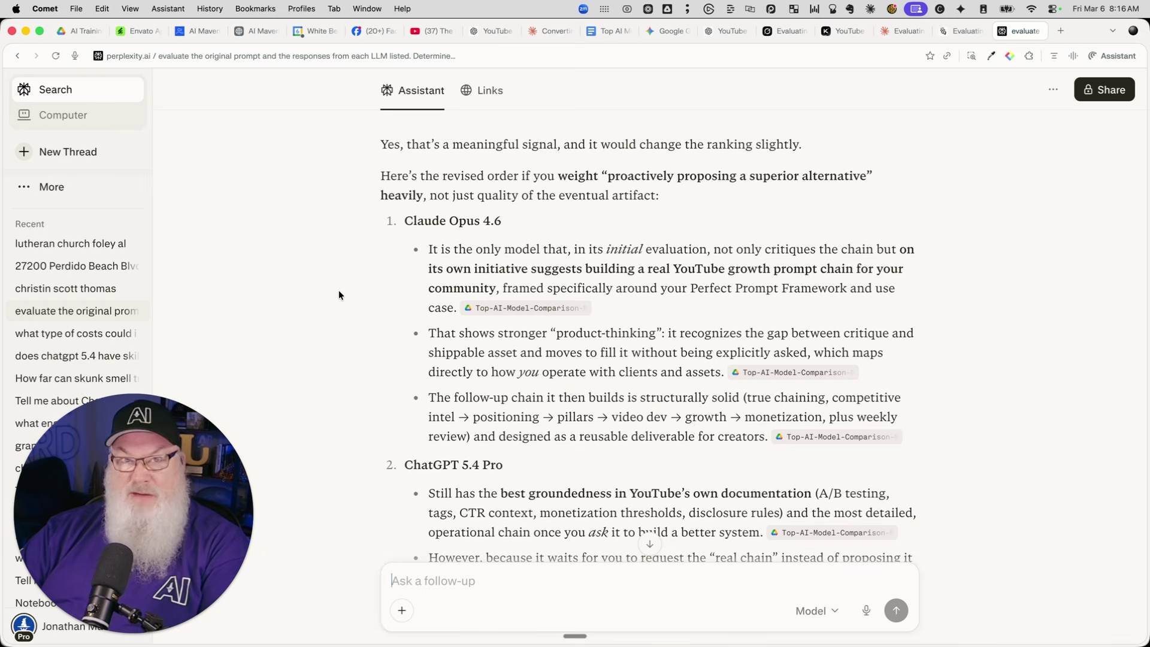
scroll(339, 290, "down", 2)
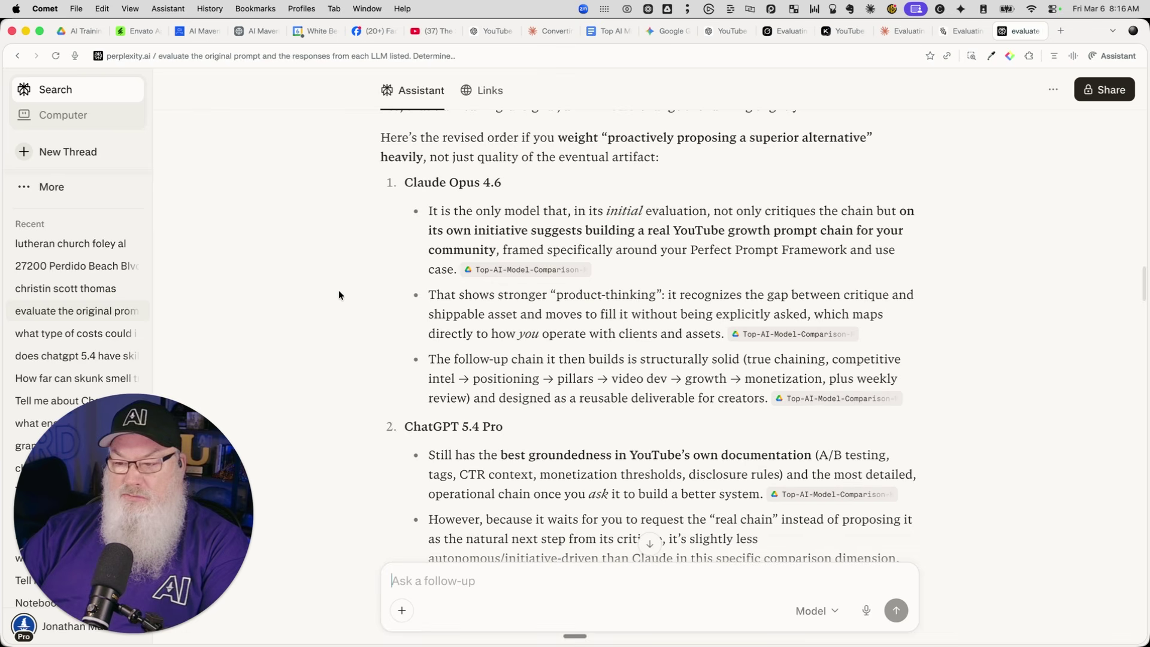
scroll(339, 291, "down", 10)
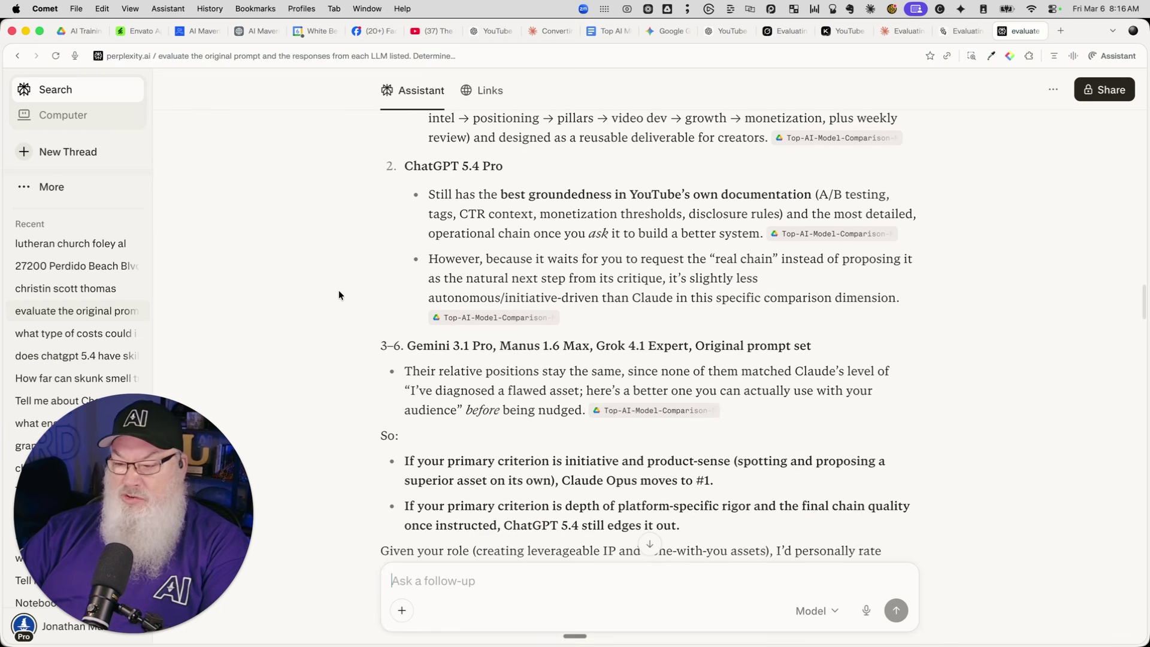
scroll(339, 290, "down", 12)
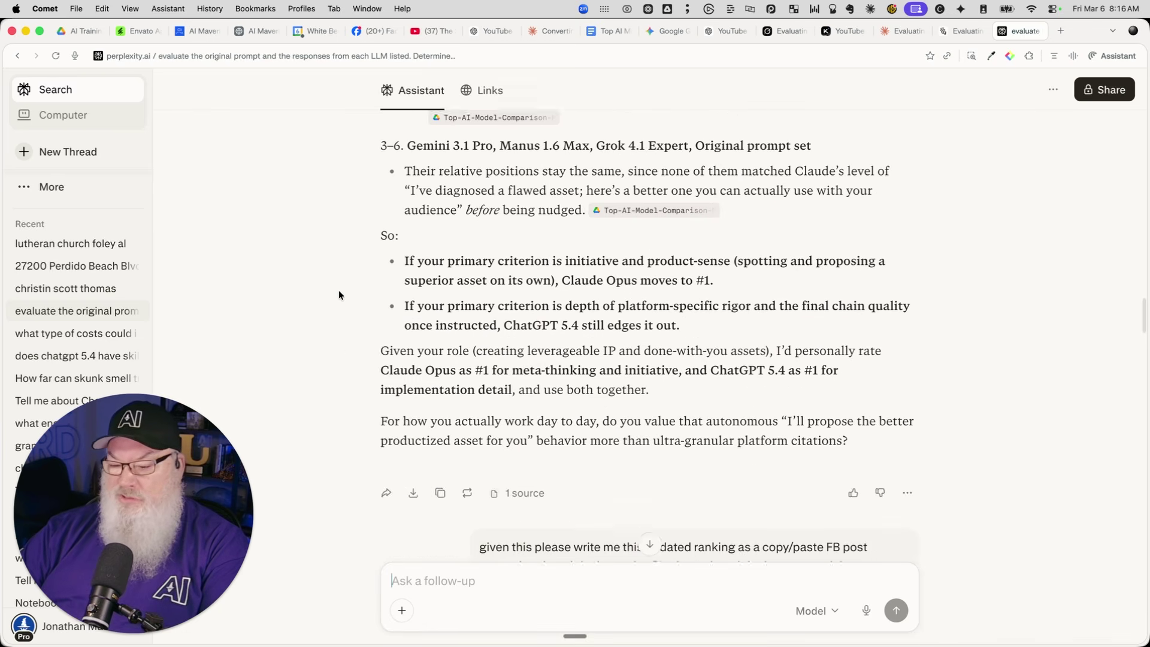
- Read the request for a copy/paste FB post and Perplexity's post-style ranking down to the original "guru" prompt chain
scroll(339, 290, "down", 9)
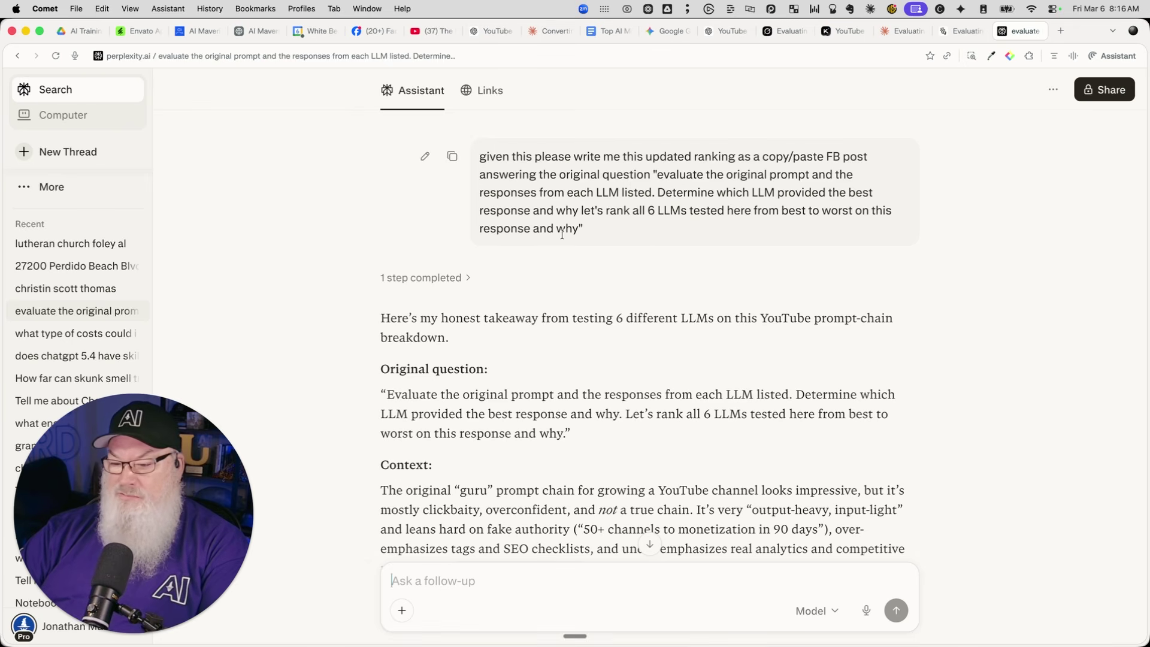
scroll(563, 232, "down", 15)
scroll(563, 231, "down", 15)
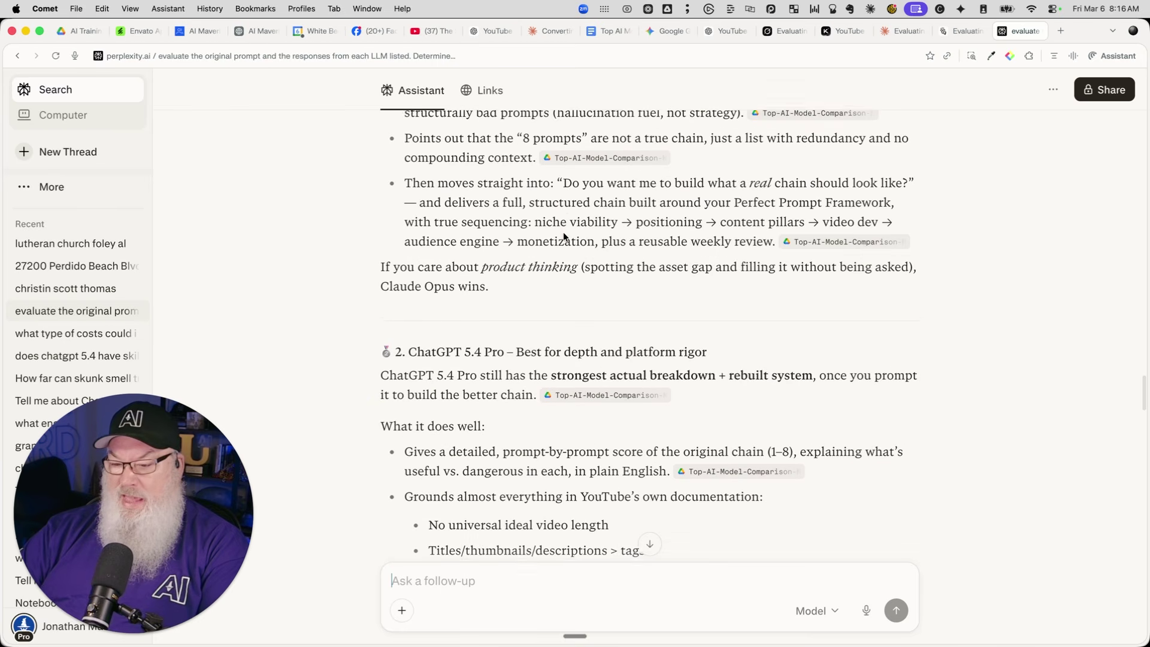
scroll(563, 233, "down", 15)
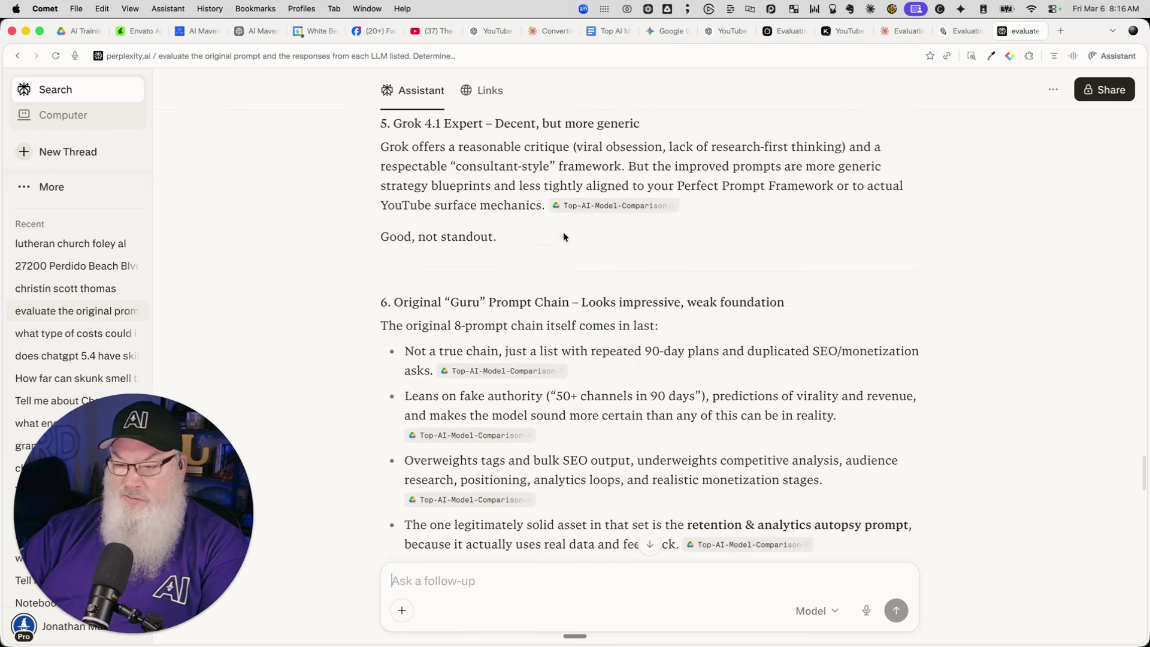
scroll(563, 232, "down", 10)
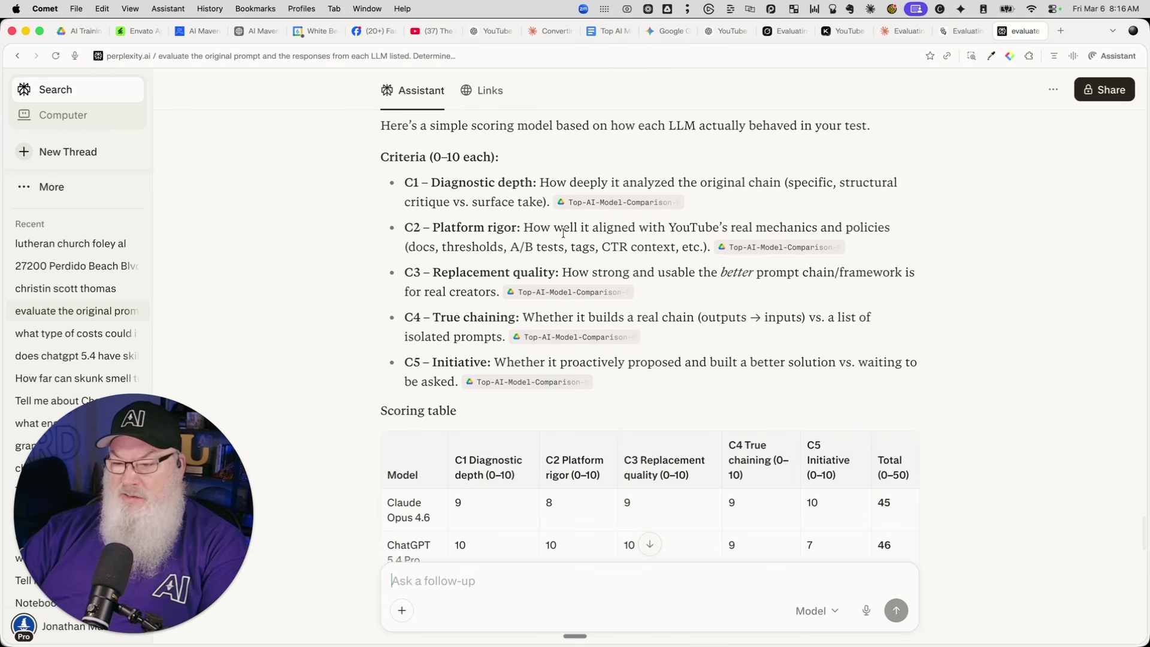
- Examine the scoring table request, the five rating criteria C1 to C5, and each model's scores and totals
scroll(563, 232, "up", 5)
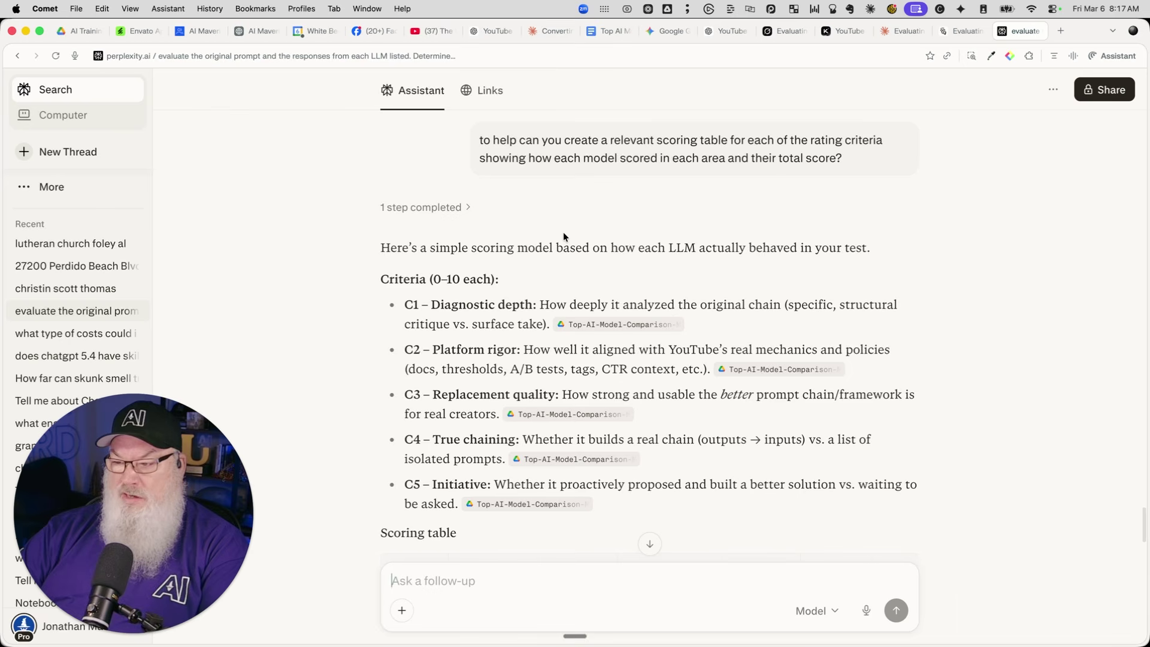
scroll(563, 236, "down", 5)
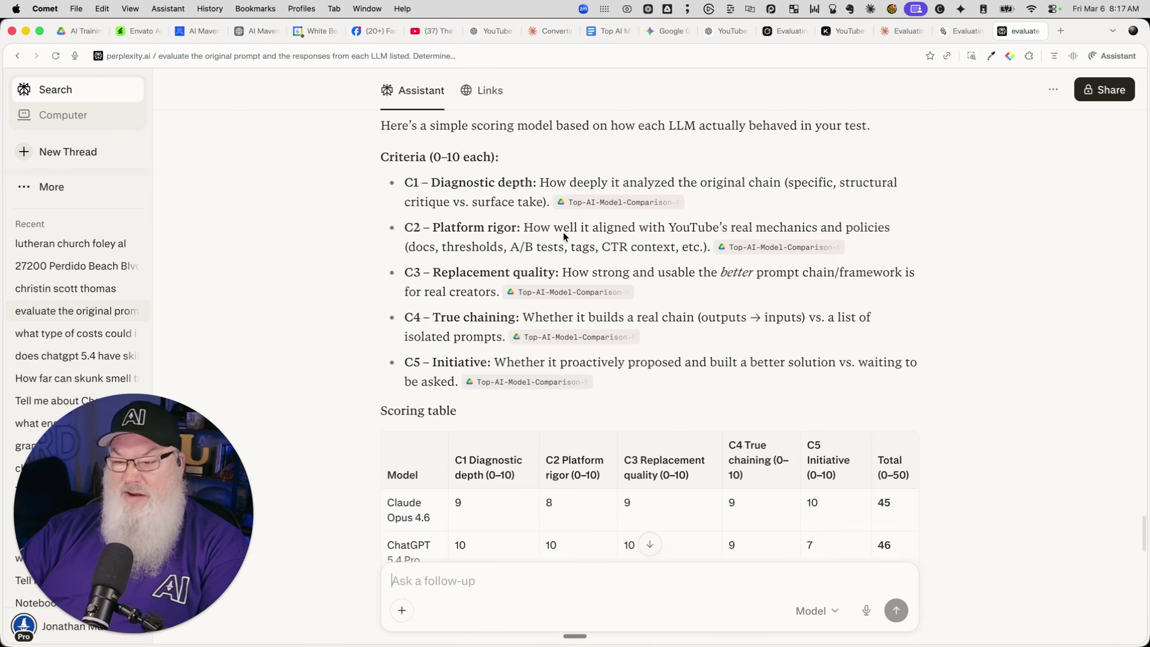
scroll(563, 232, "down", 2)
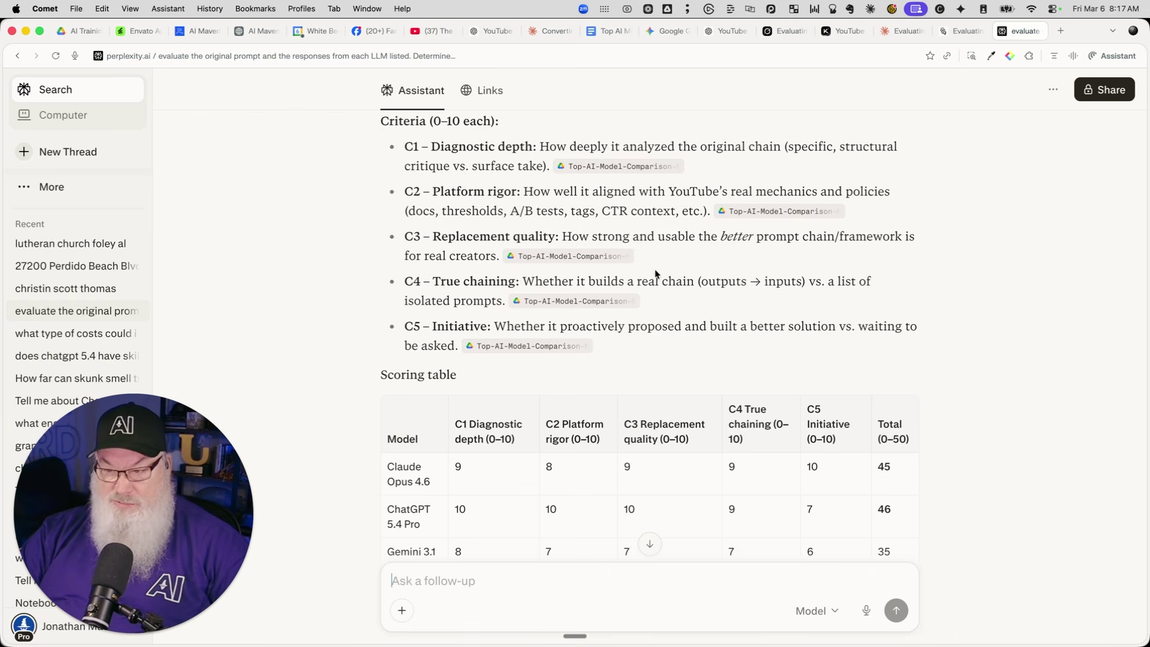
scroll(670, 280, "down", 10)
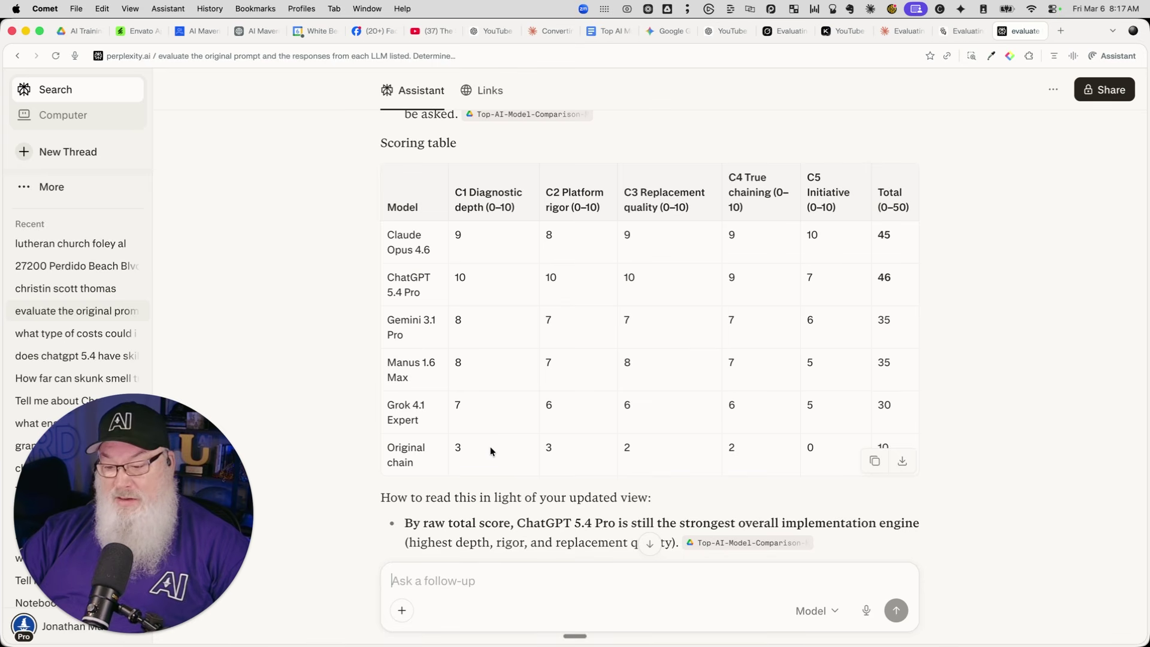
scroll(490, 446, "down", 2)
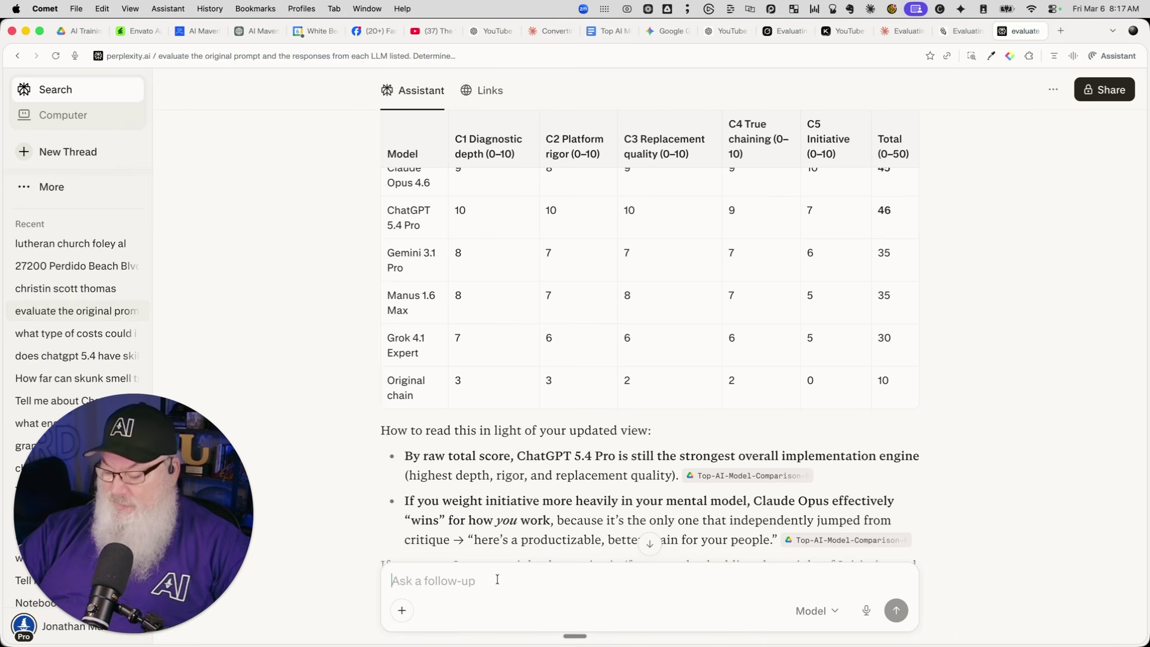
- Ask Perplexity in a follow-up whether there is a reason its review excluded the Kimi material
key("fn")
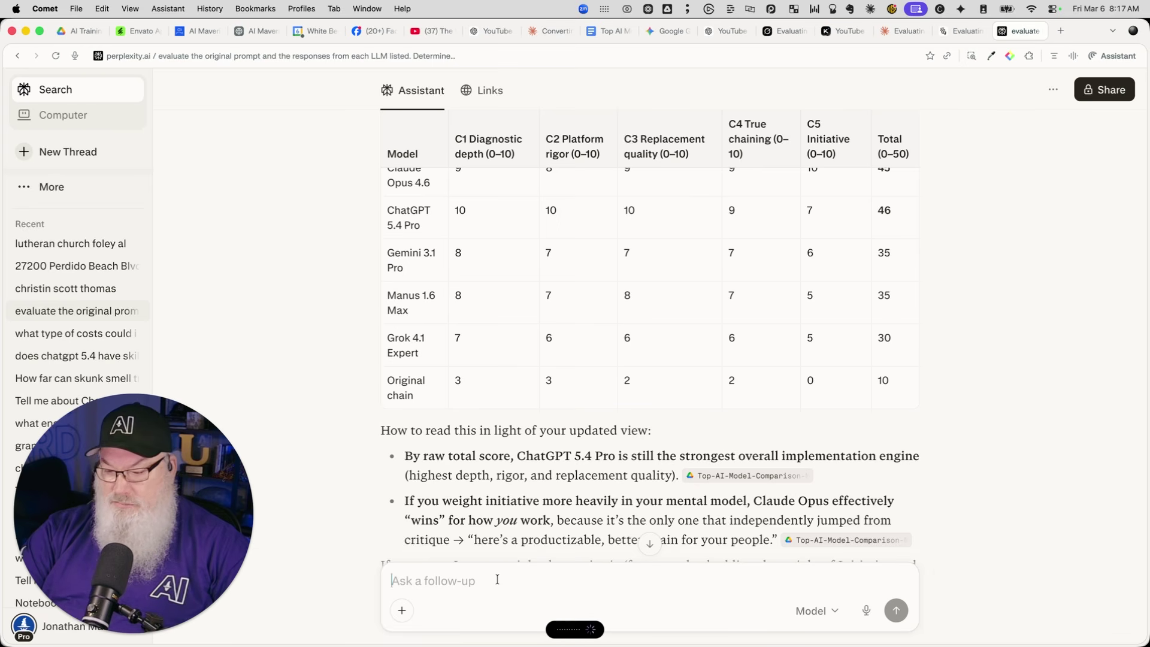
key("Return")
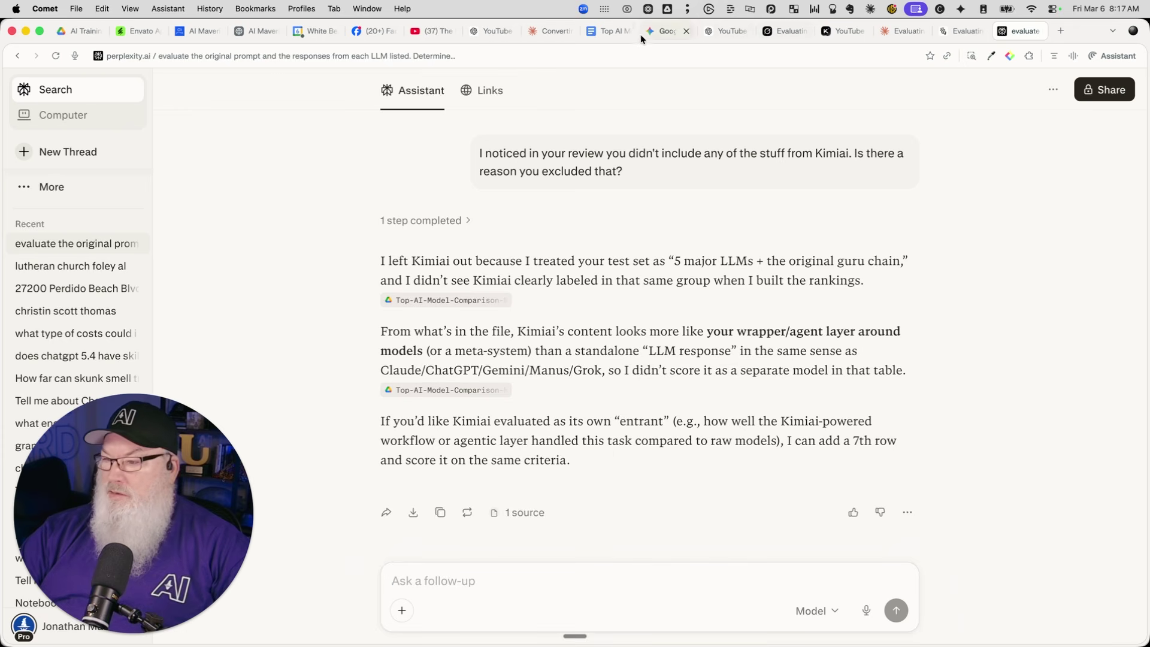
- Check the Kimi K2.5 Thinking tab in the Top AI Model Comparison document, and ask Perplexity to compare that model with the others and the original prompt
left_click(600, 32)
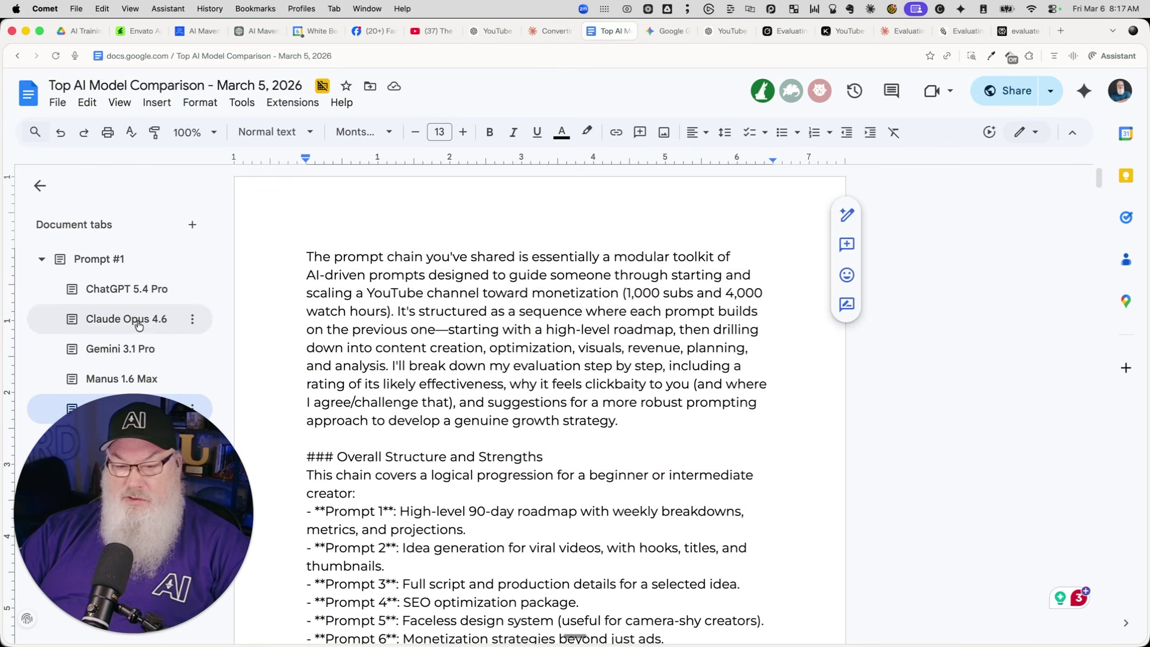
left_click_drag(172, 451, 1022, 454)
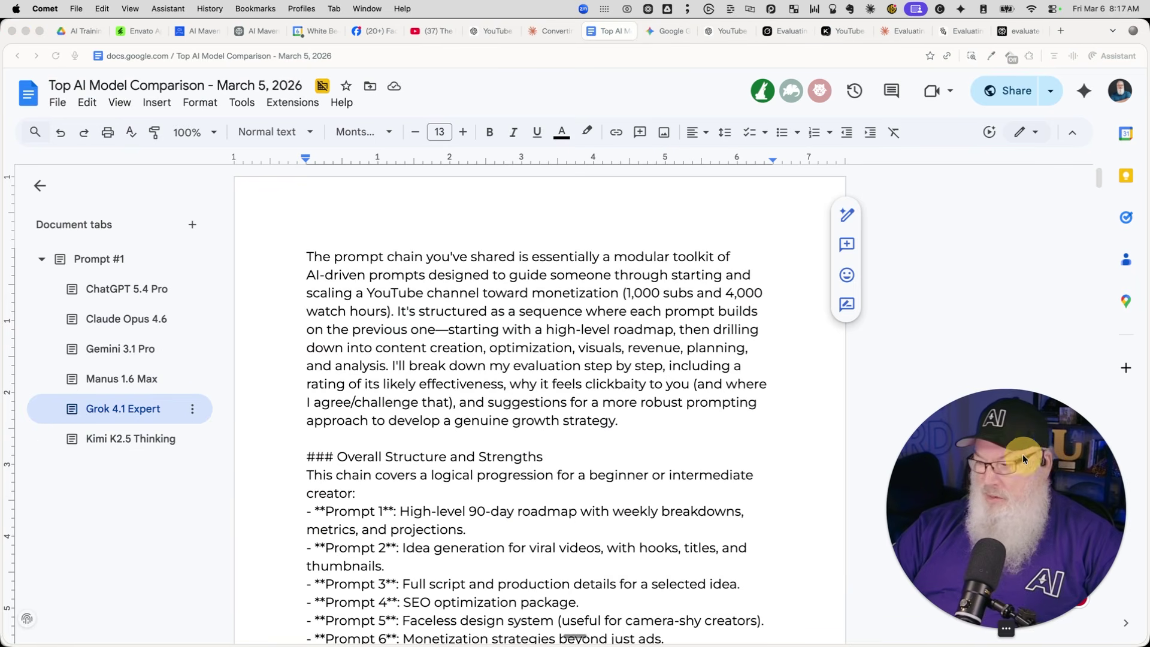
left_click(107, 441)
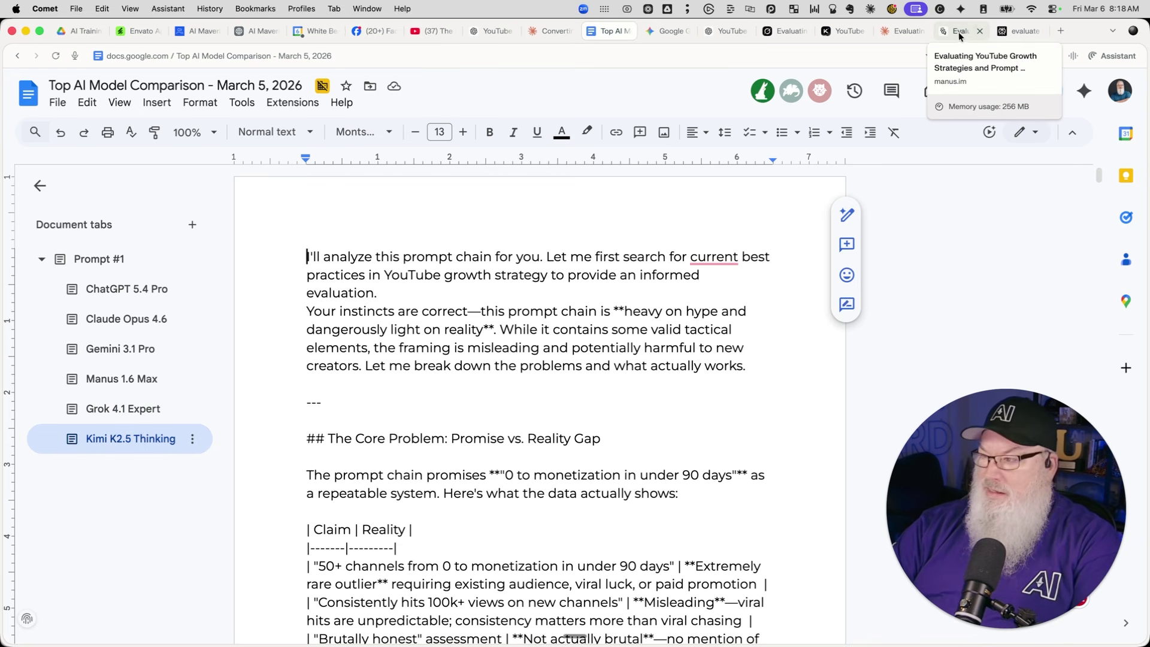
left_click(1018, 31)
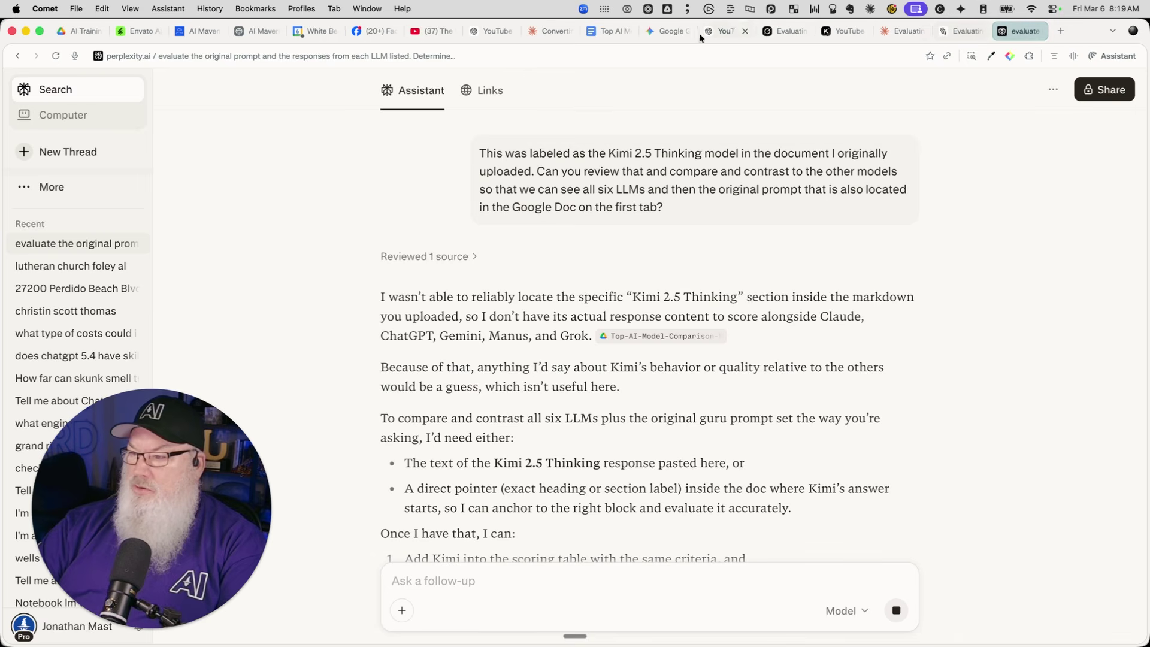
- Submit the full Kimi K2.5 Thinking response from the document to the Perplexity thread and review the final ranking with all six LLMs
left_click(603, 29)
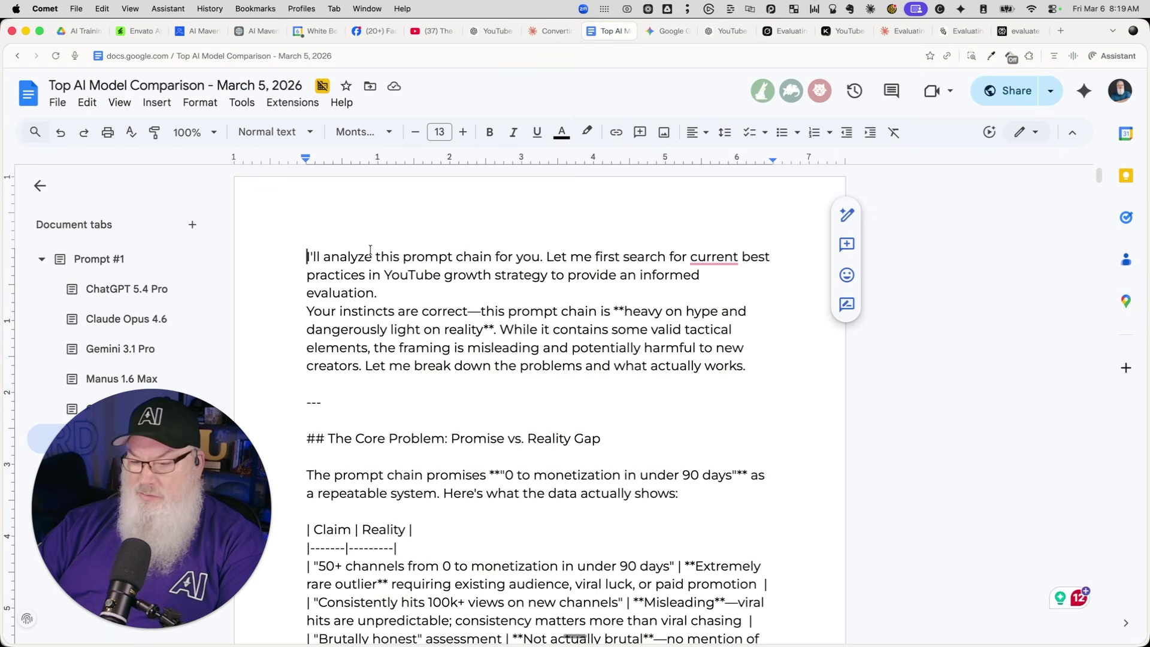
key("super+a")
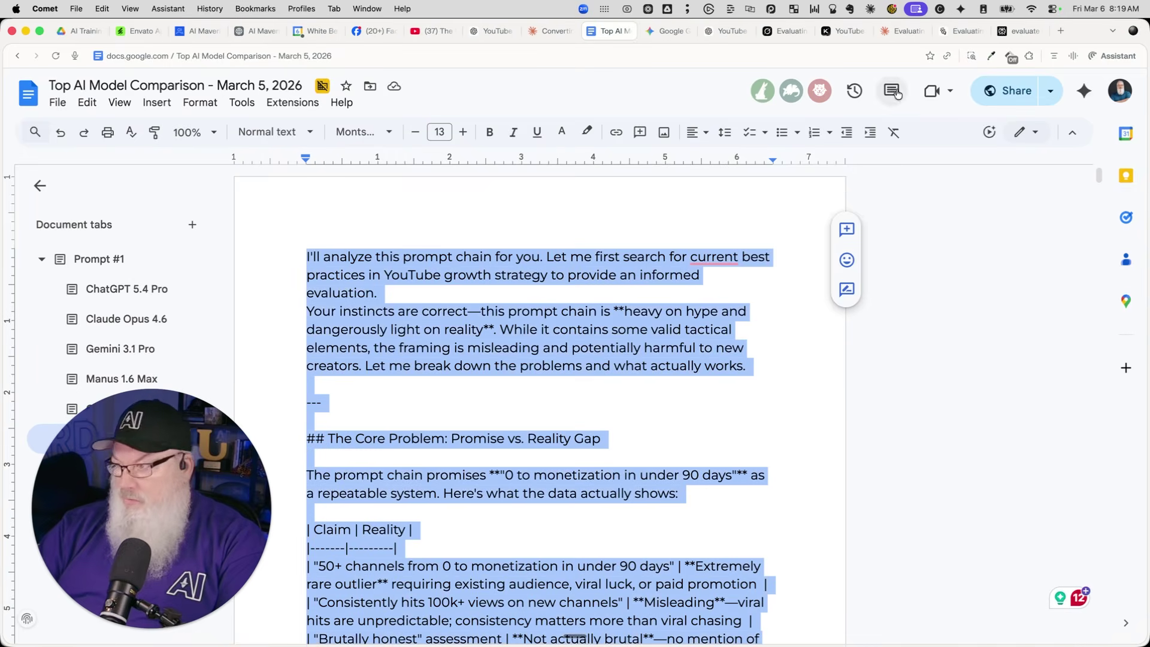
left_click(1018, 32)
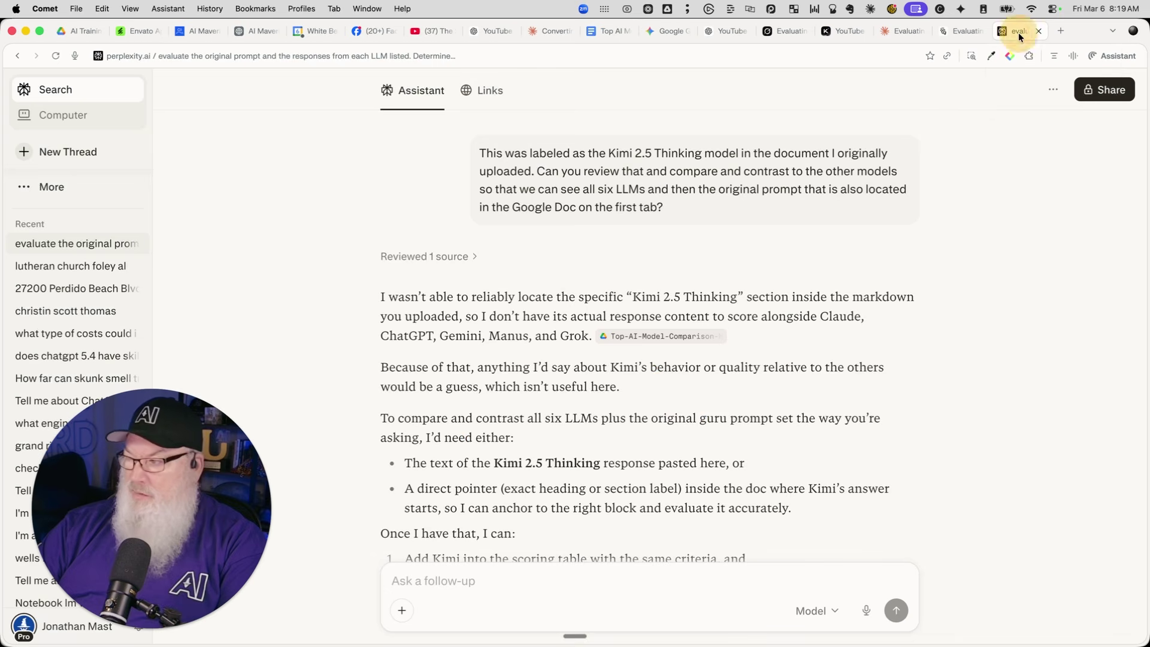
left_click(598, 579)
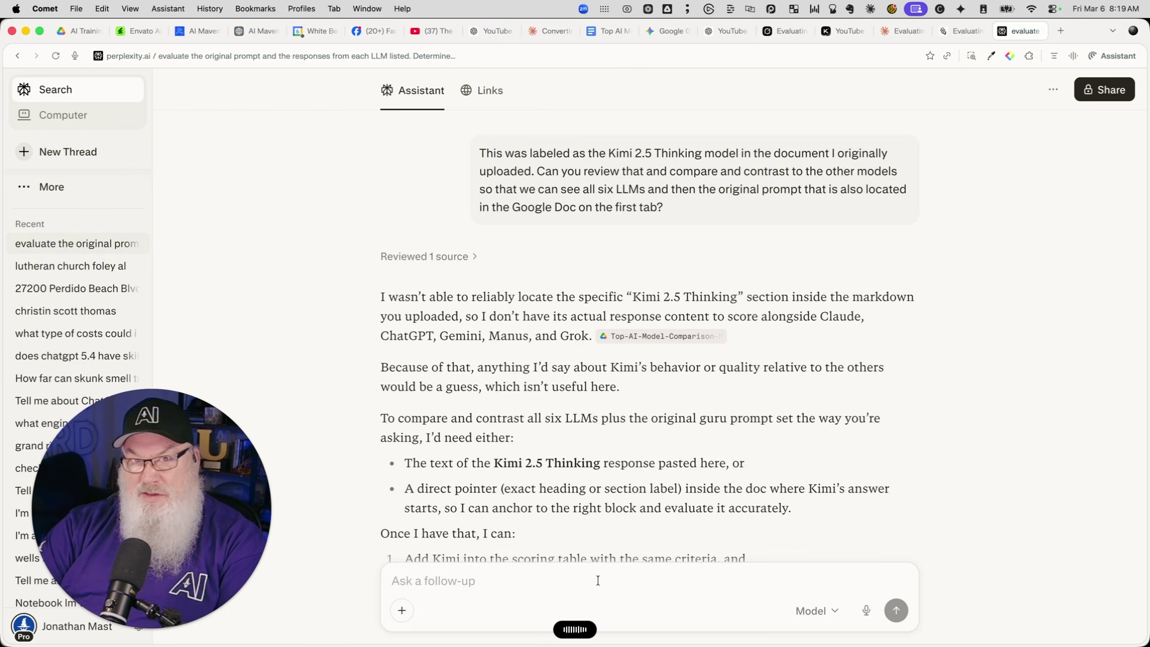
key("super+v")
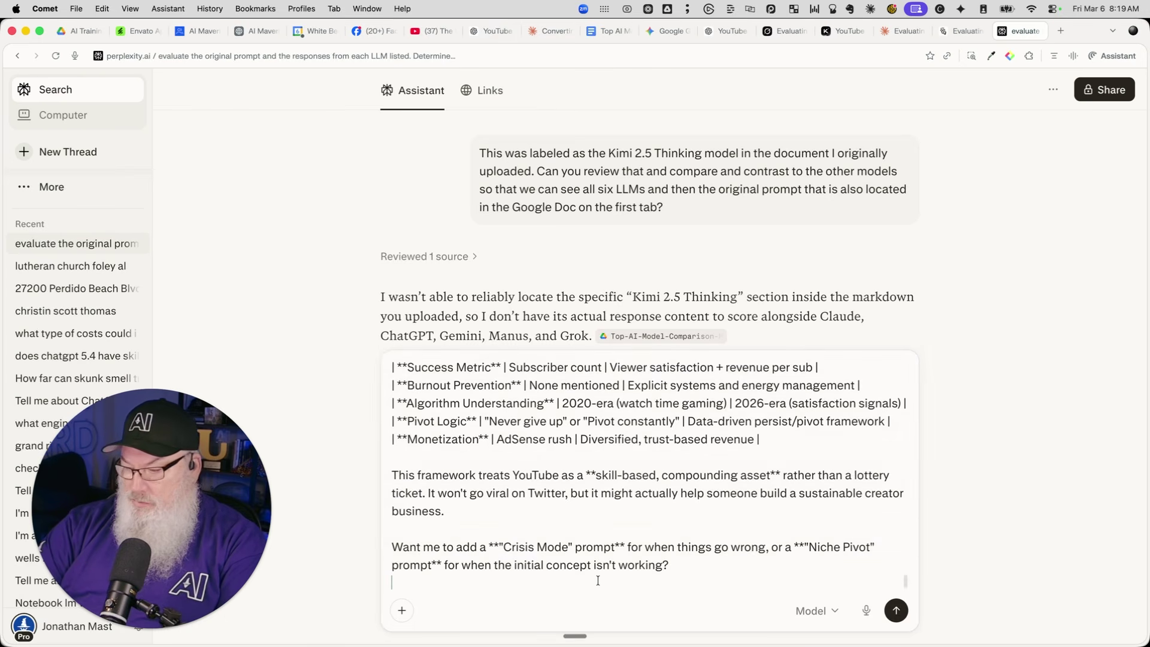
key("Return")
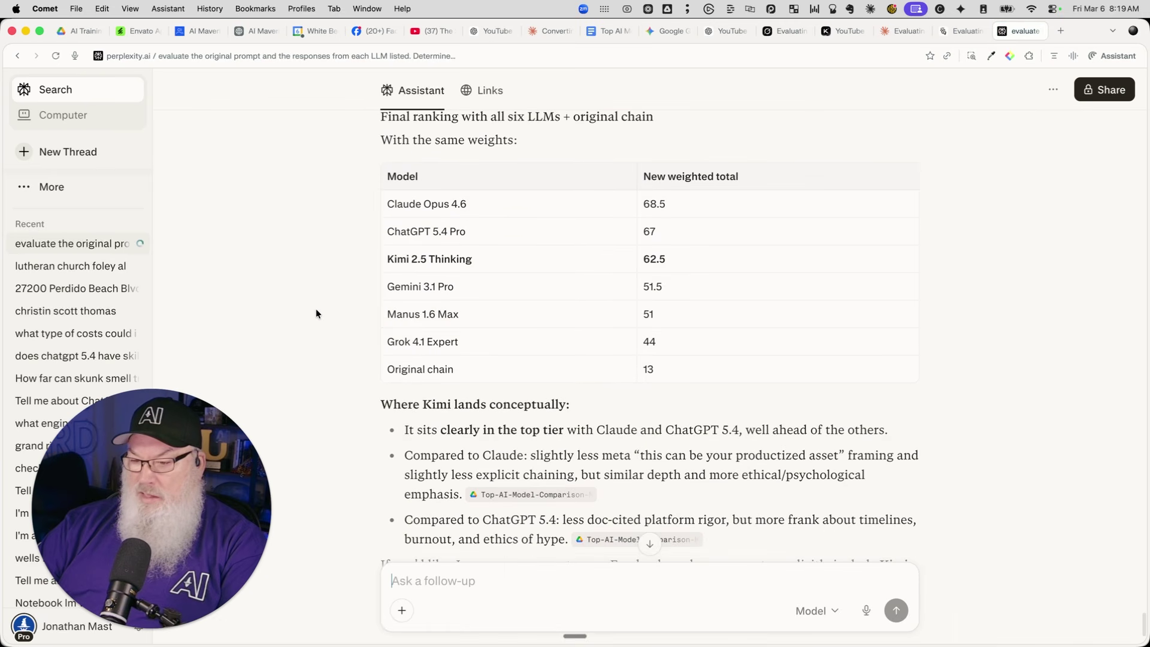
scroll(315, 310, "up", 2)
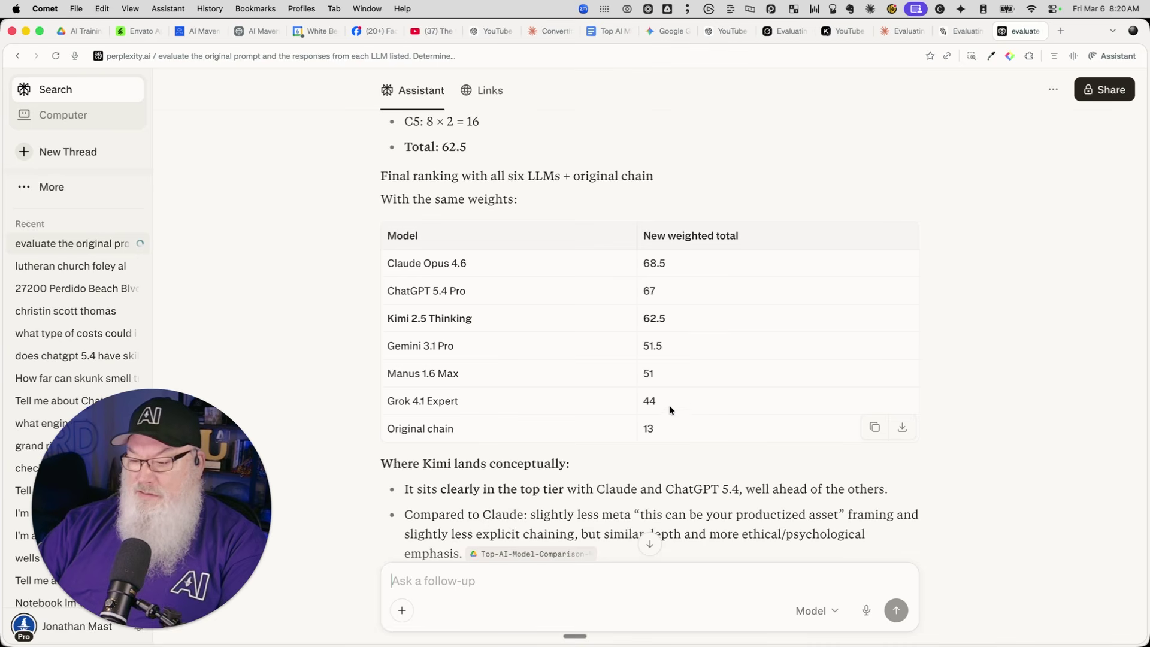
scroll(659, 424, "up", 1)
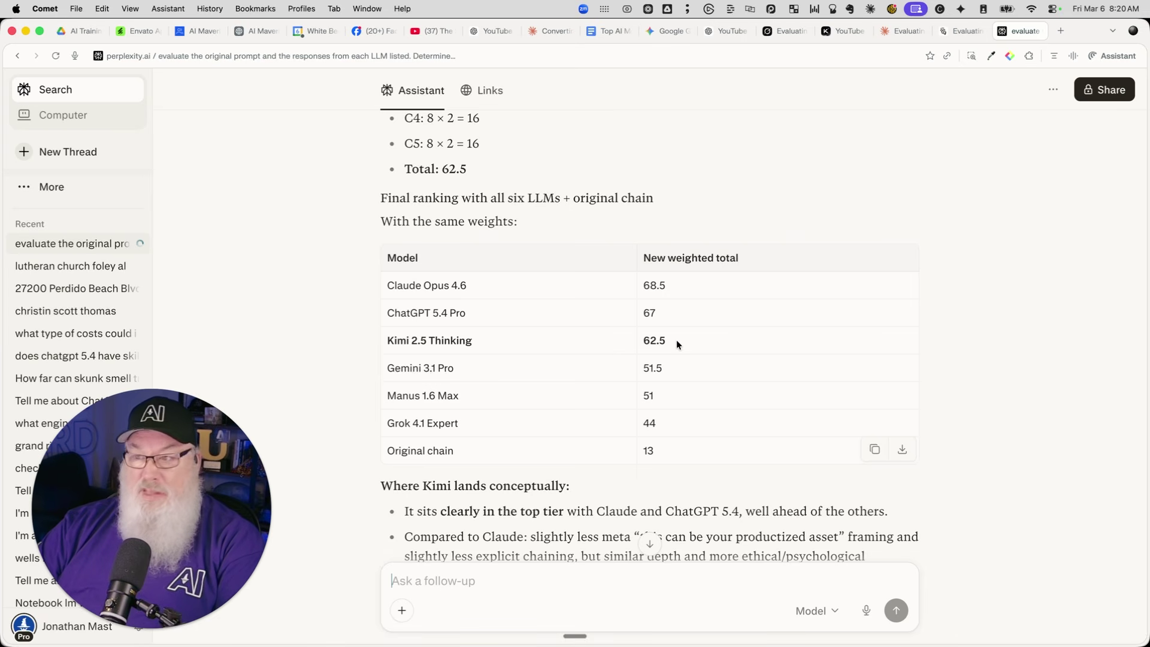
- Return to the Top AI Model Comparison document and look through the original prompt chain under Prompt #1
left_click(595, 29)
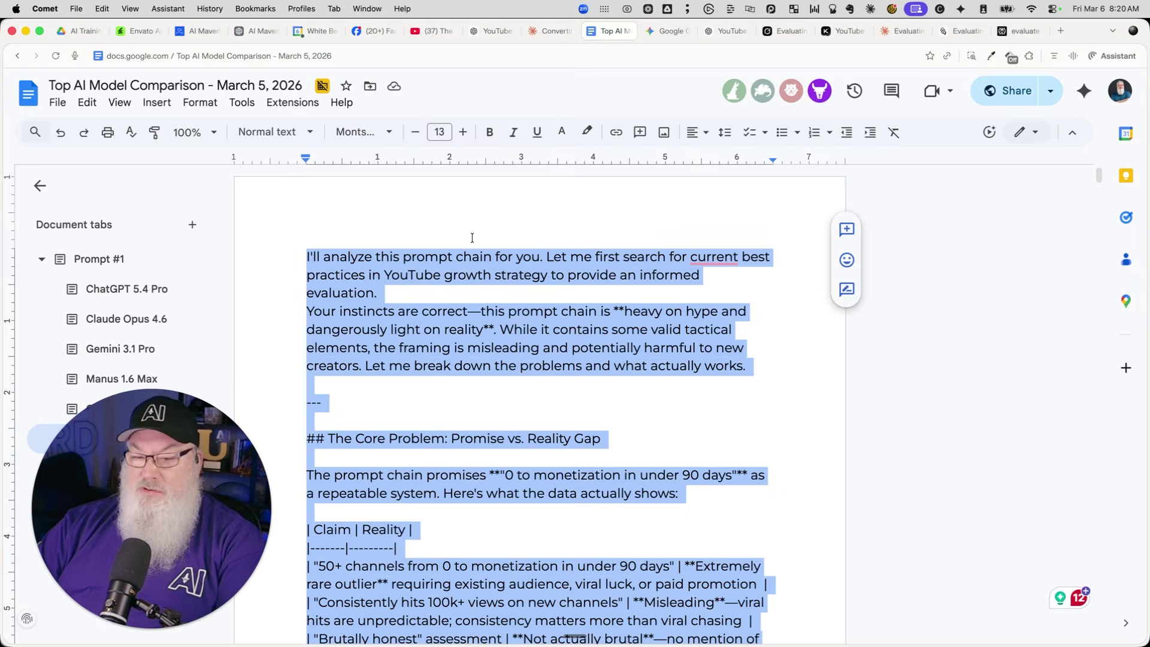
left_click(369, 256)
left_click(101, 262)
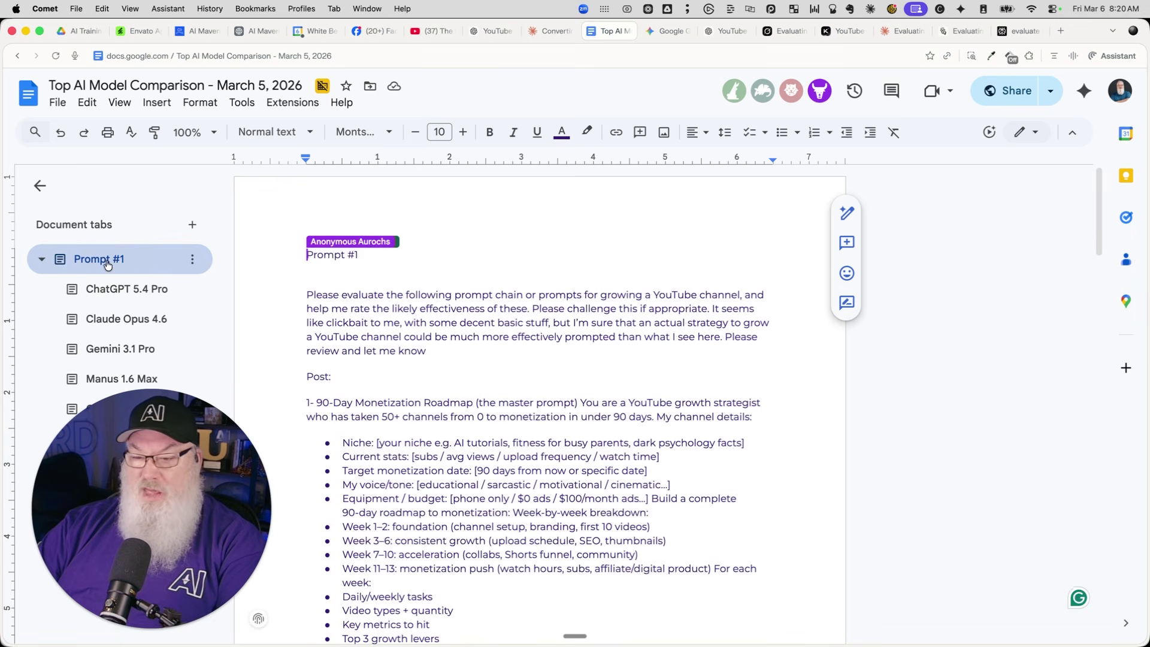
scroll(405, 354, "down", 4)
scroll(405, 354, "down", 7)
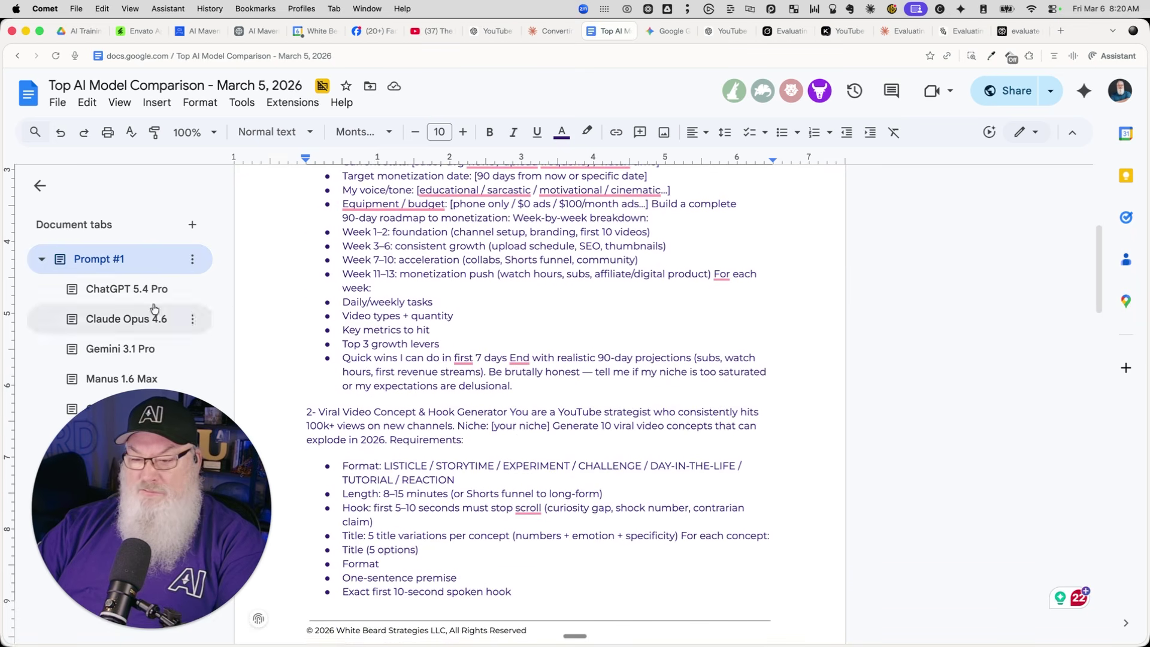
- View each model's response tab in turn, from ChatGPT 5.4 Pro through Claude, Gemini, Manus and Grok to Kimi K2.5 Thinking
left_click(114, 289)
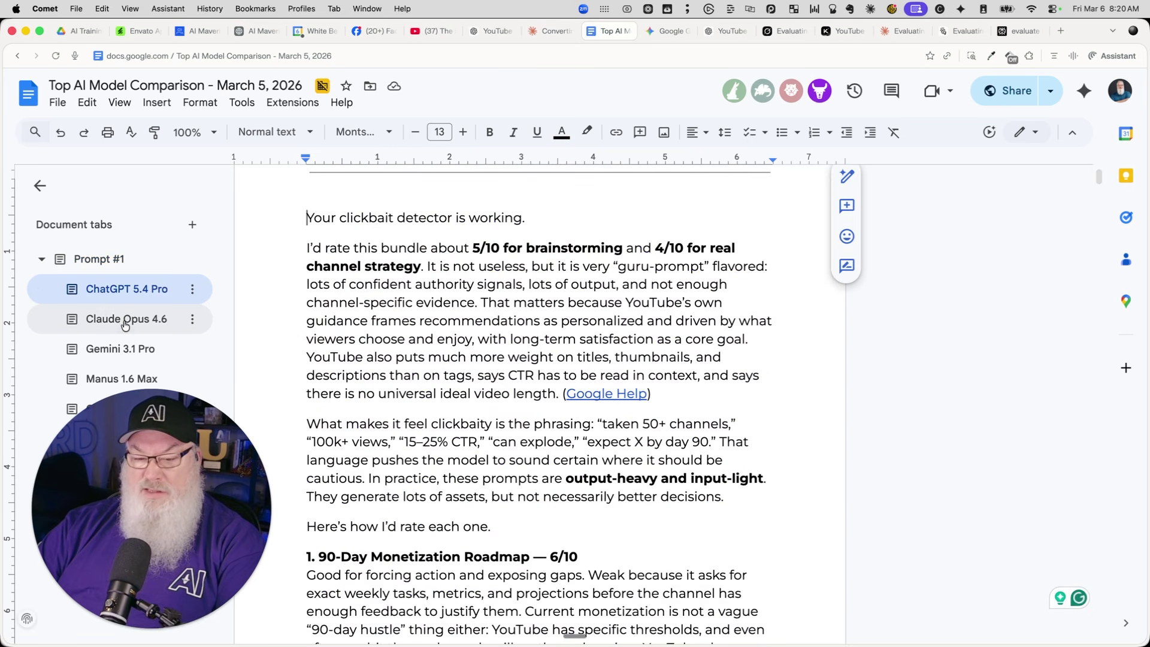
left_click(123, 323)
left_click(103, 350)
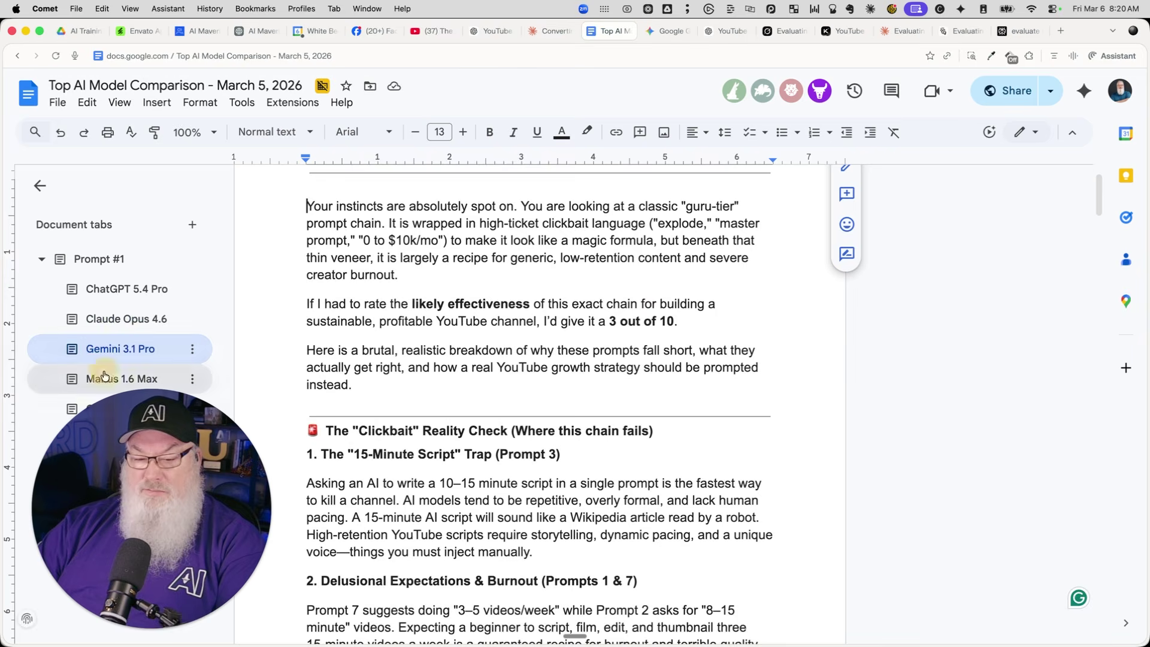
left_click(102, 376)
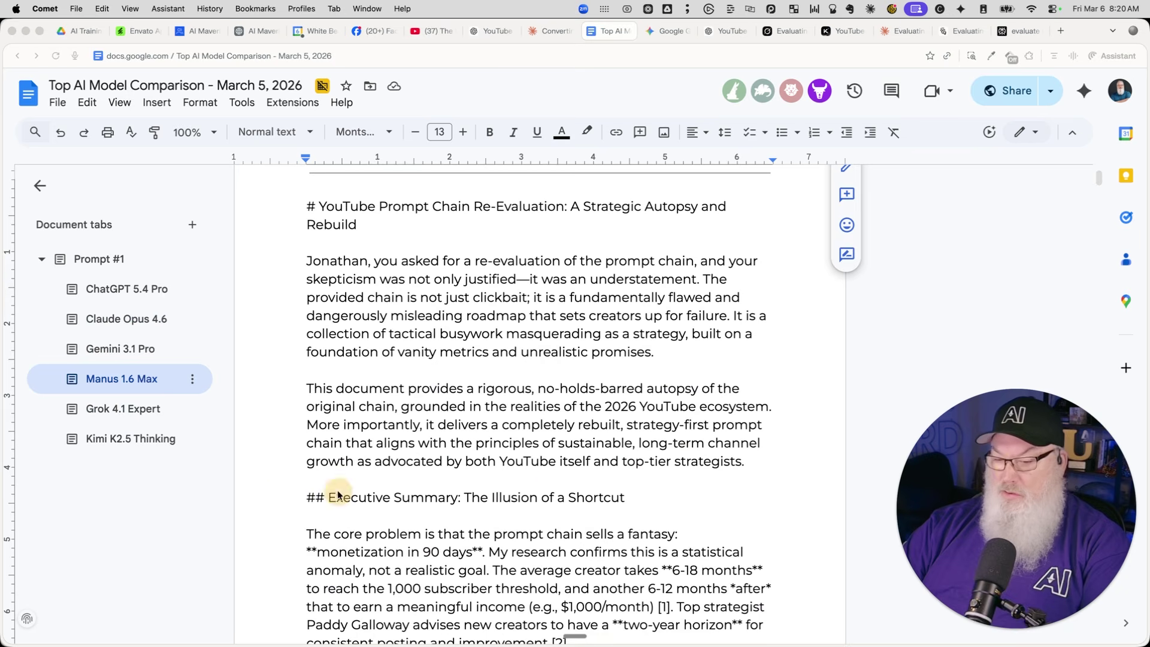
left_click(128, 408)
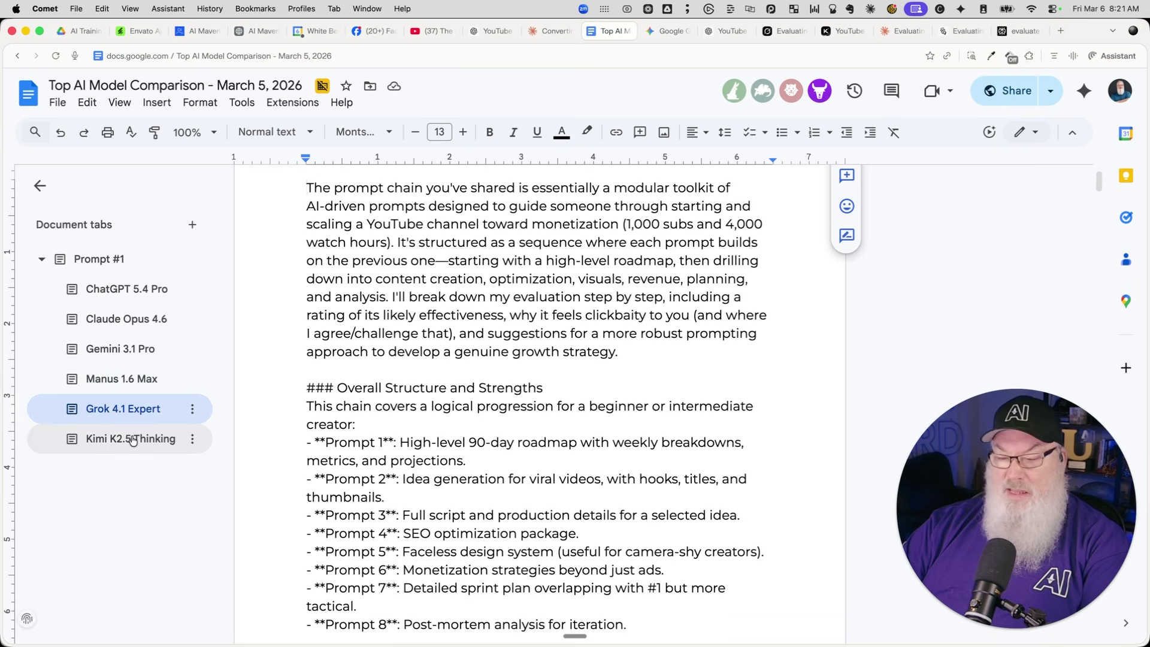
left_click(132, 440)
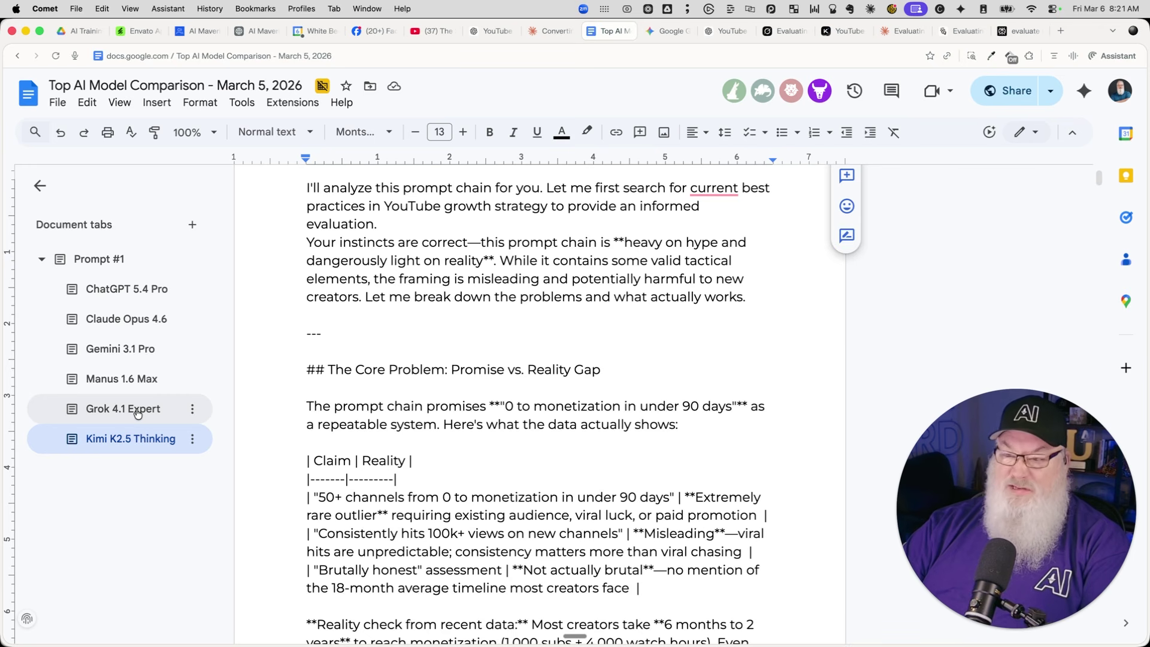
scroll(571, 340, "up", 3)
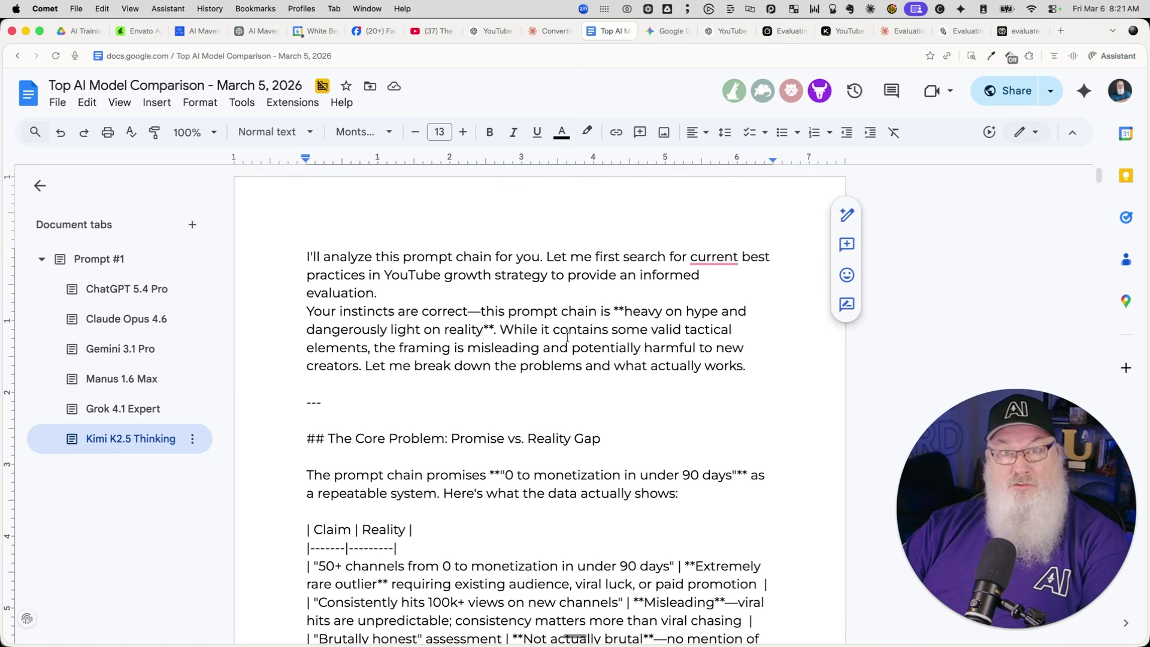